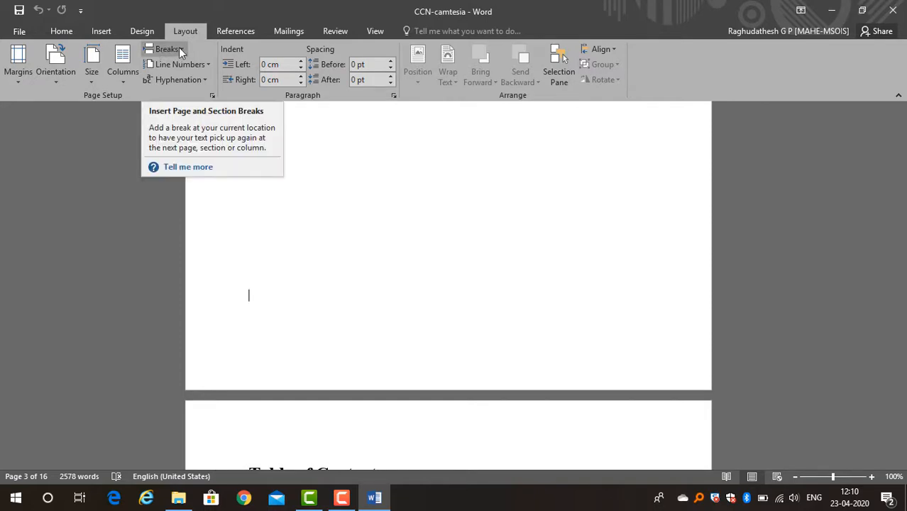
# Insert a Next Page section break before the Table of Content page and another between that page and MODULE - 1.
pyautogui.click(179, 47)
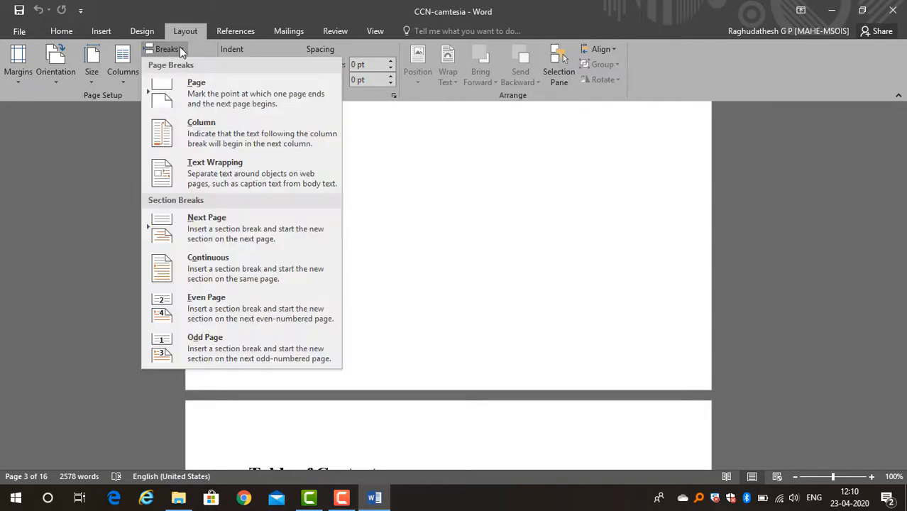
pyautogui.click(222, 234)
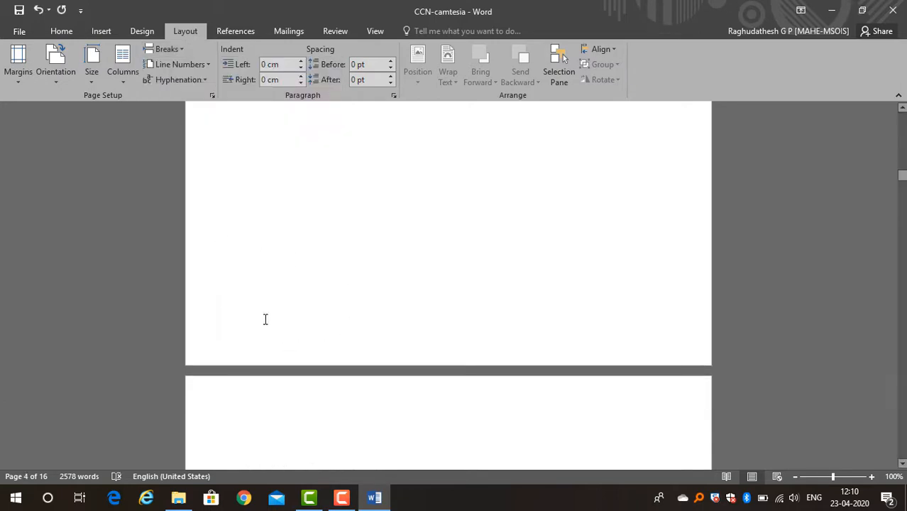
pyautogui.scroll(-15, 306, 291)
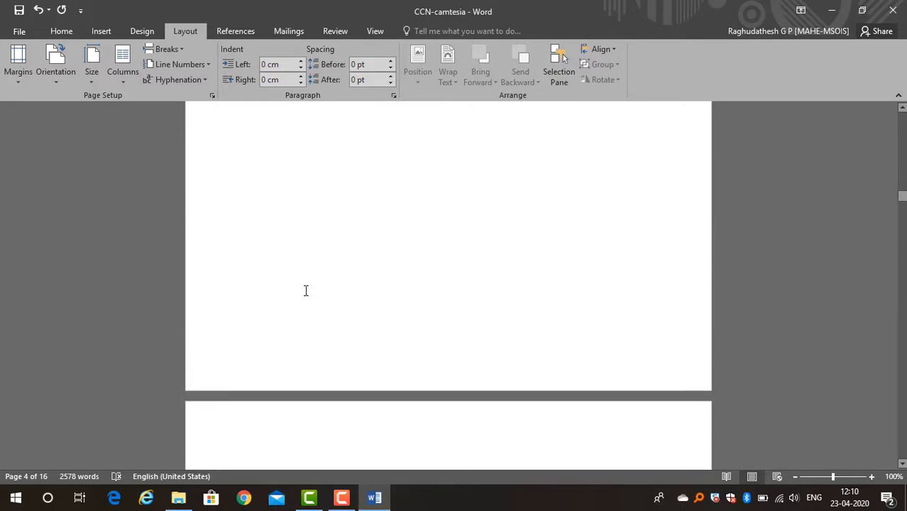
pyautogui.scroll(10, 272, 302)
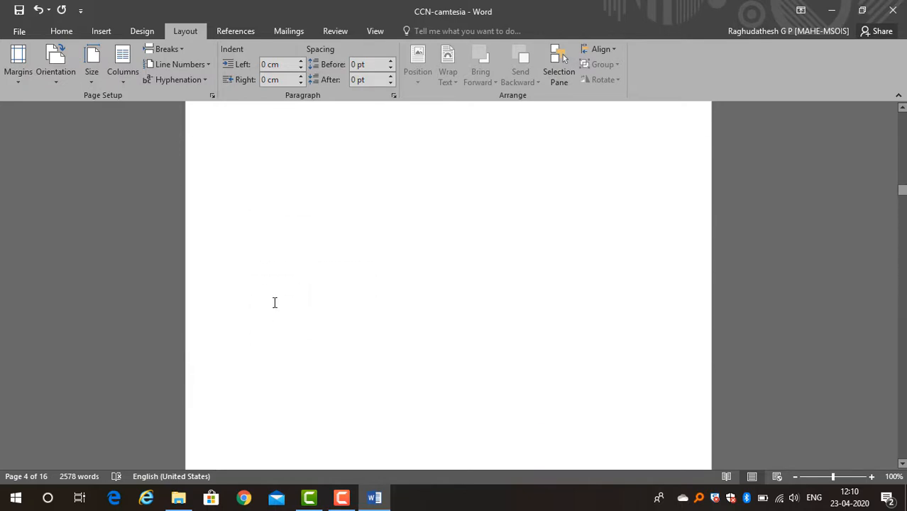
pyautogui.scroll(-3, 414, 205)
pyautogui.scroll(-1, 261, 383)
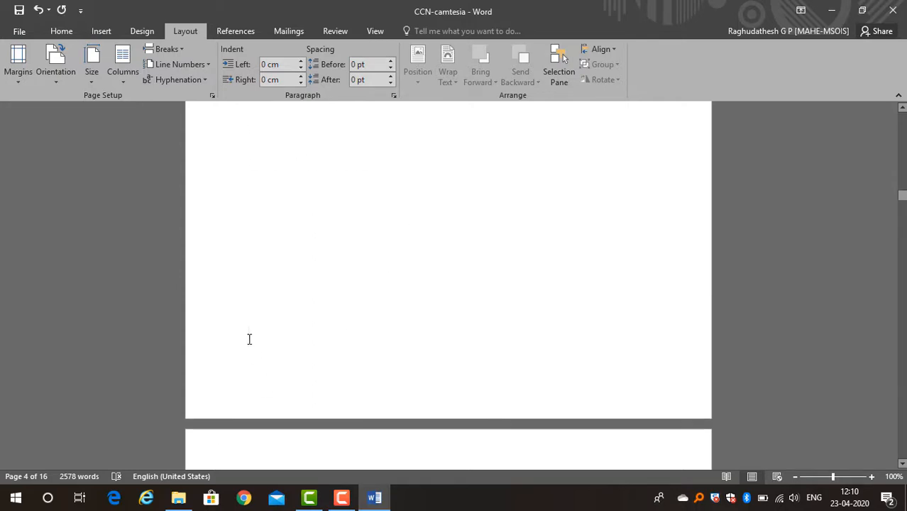
pyautogui.click(182, 50)
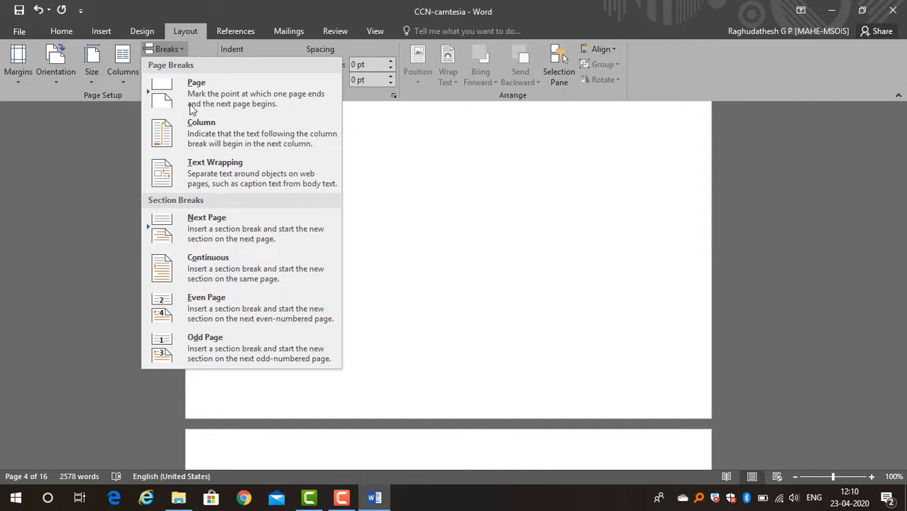
pyautogui.click(201, 229)
pyautogui.scroll(-4, 350, 292)
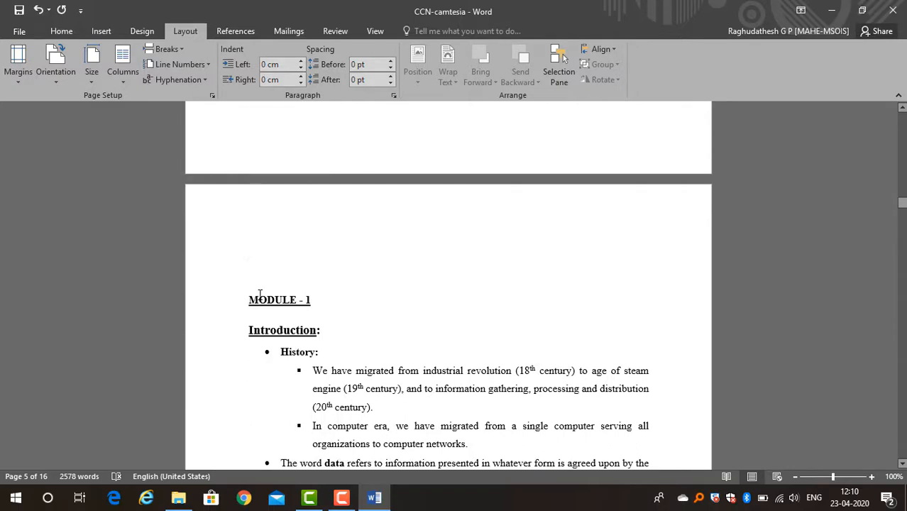
# Open the footer of the page just before Table of Content for editing.
pyautogui.scroll(20, 285, 172)
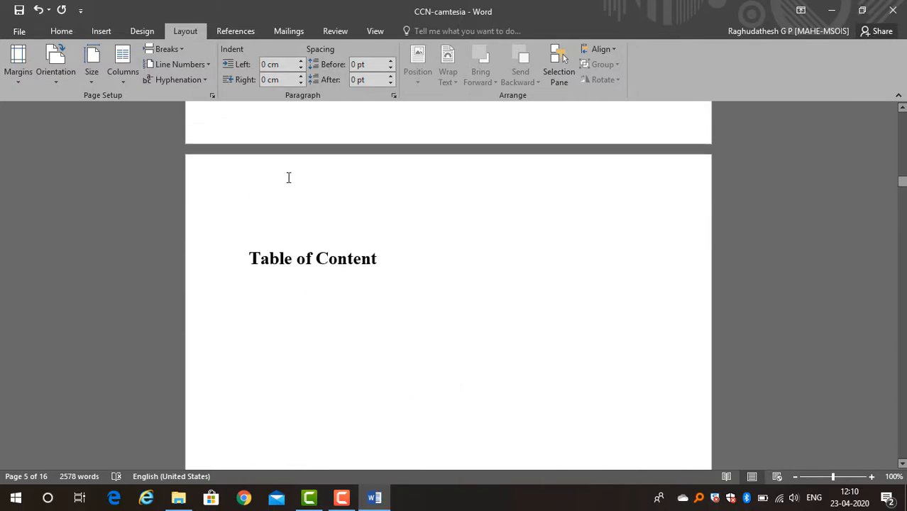
pyautogui.scroll(1, 289, 197)
pyautogui.doubleClick(271, 237)
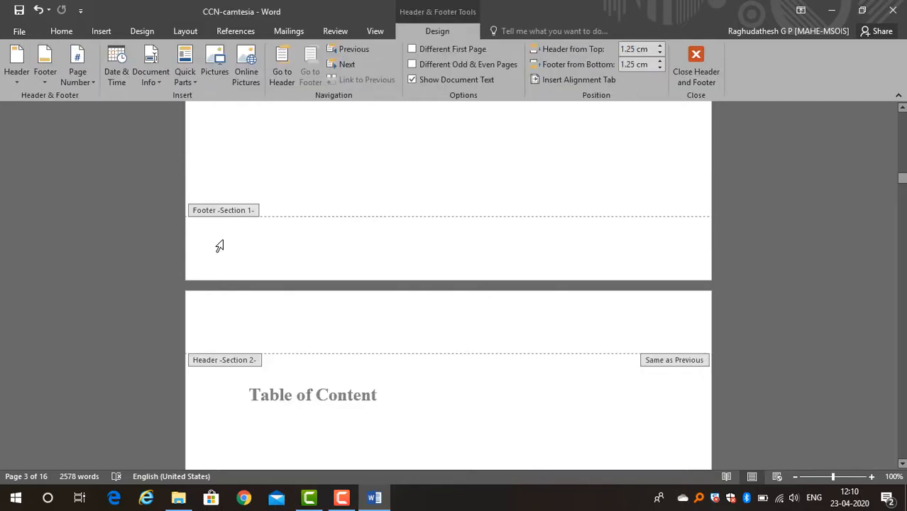
# Examine the header and footer section labels from the opening pages through Table of Content to MODULE - 1.
pyautogui.scroll(9, 320, 241)
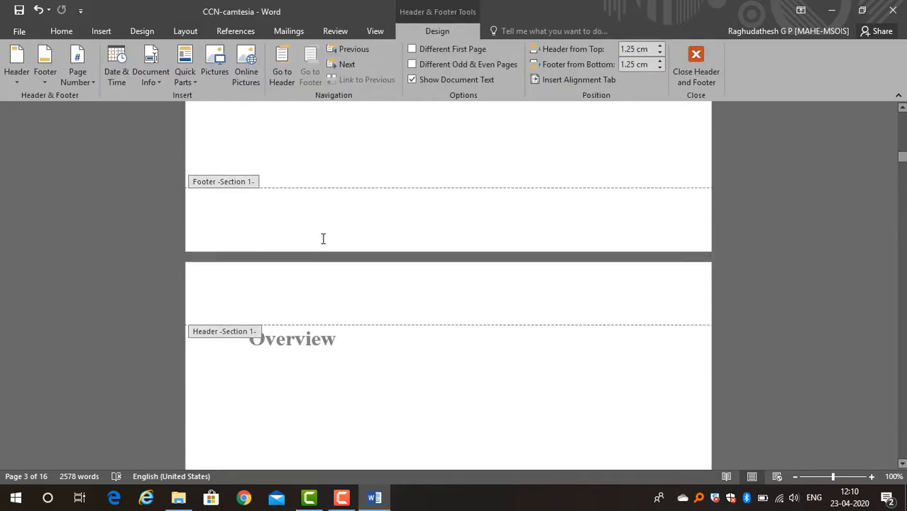
pyautogui.scroll(5, 323, 238)
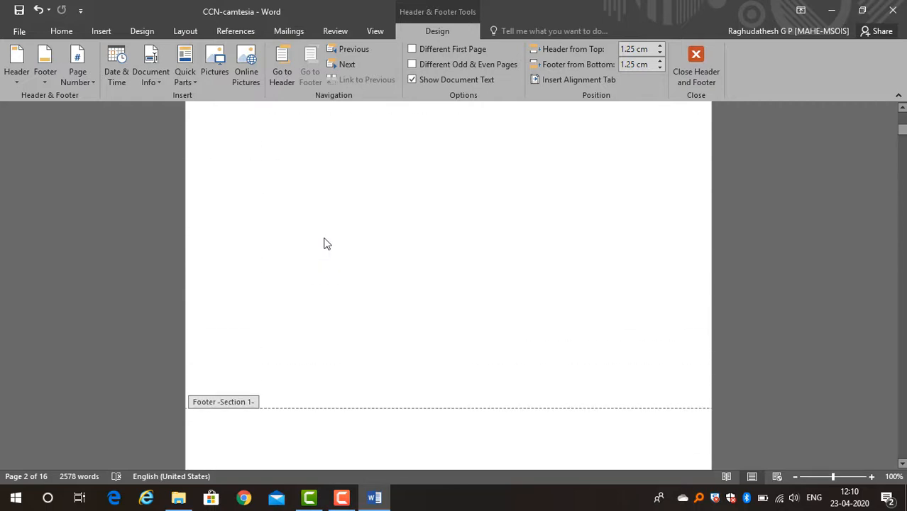
pyautogui.scroll(6, 326, 244)
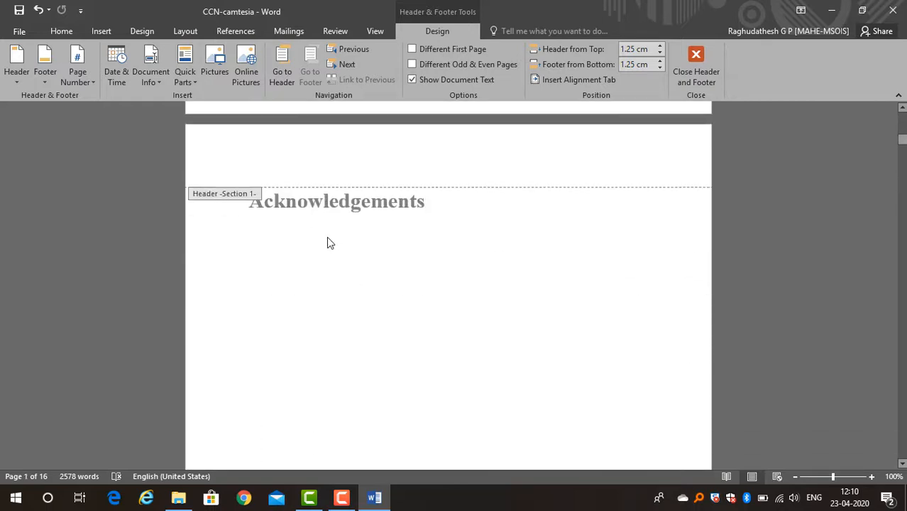
pyautogui.scroll(-9, 327, 243)
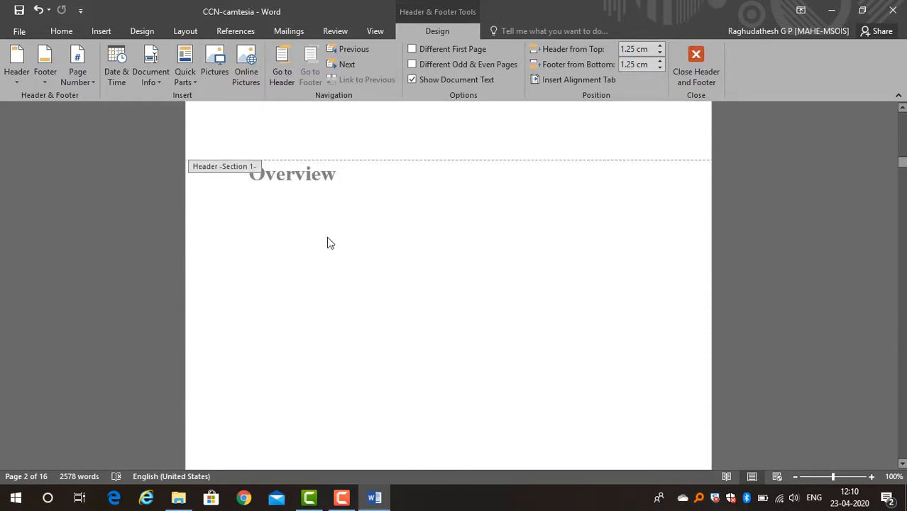
pyautogui.scroll(-9, 328, 243)
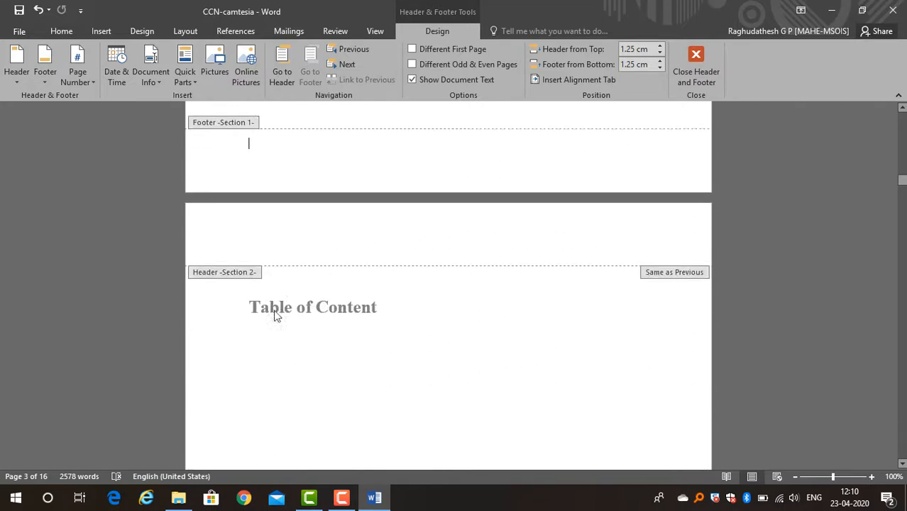
pyautogui.scroll(-1, 276, 316)
pyautogui.scroll(3, 269, 318)
pyautogui.scroll(-3, 289, 195)
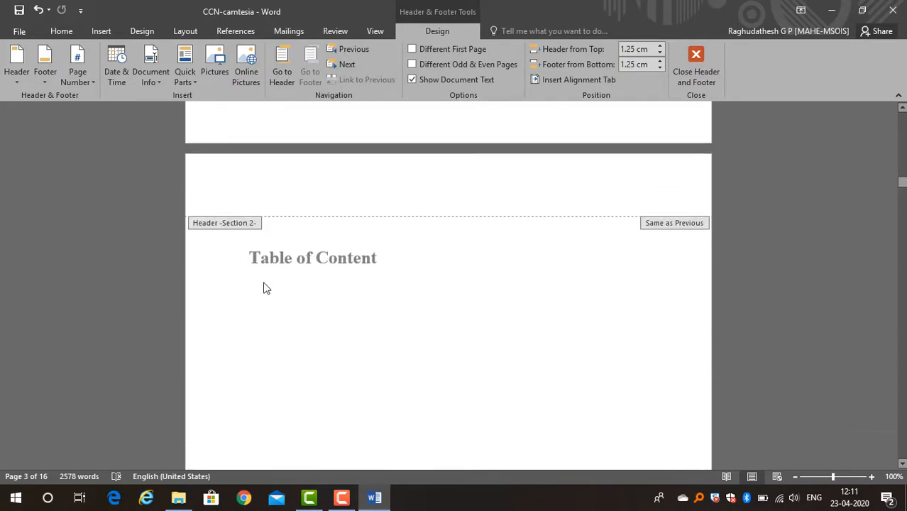
pyautogui.scroll(-1, 265, 288)
pyautogui.scroll(-10, 337, 236)
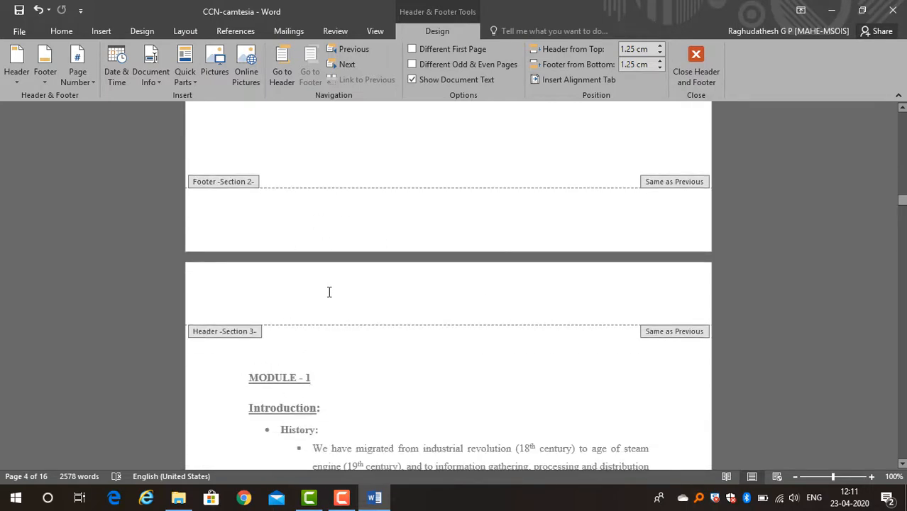
# Add a Plain Number 3 page number at the bottom of the pages in section 1.
pyautogui.scroll(10, 329, 292)
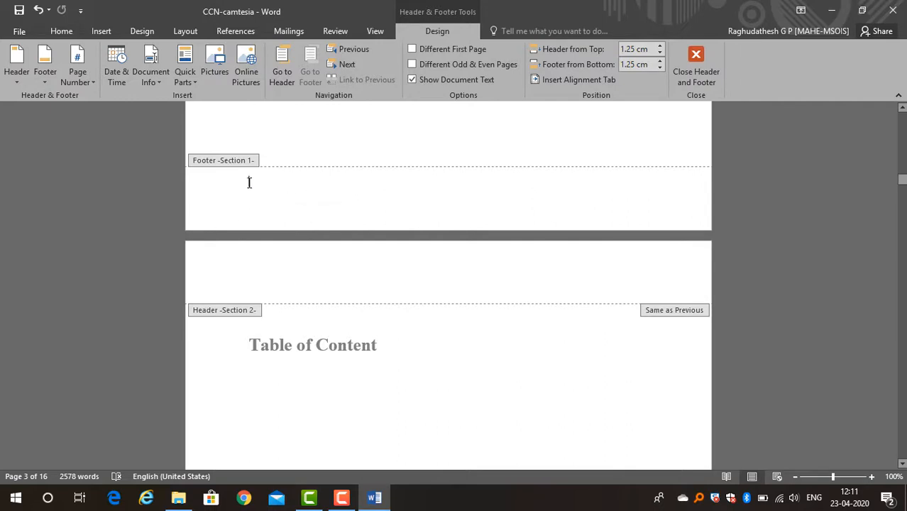
pyautogui.click(86, 80)
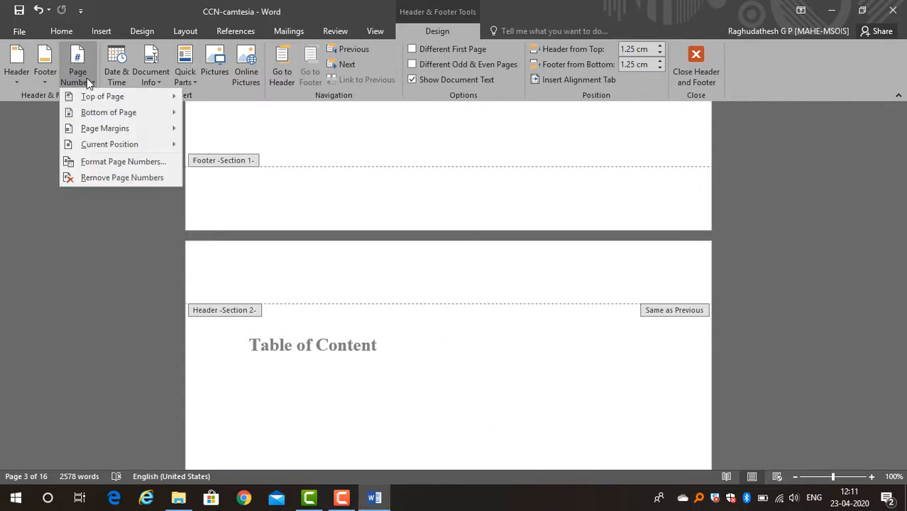
pyautogui.moveTo(106, 114)
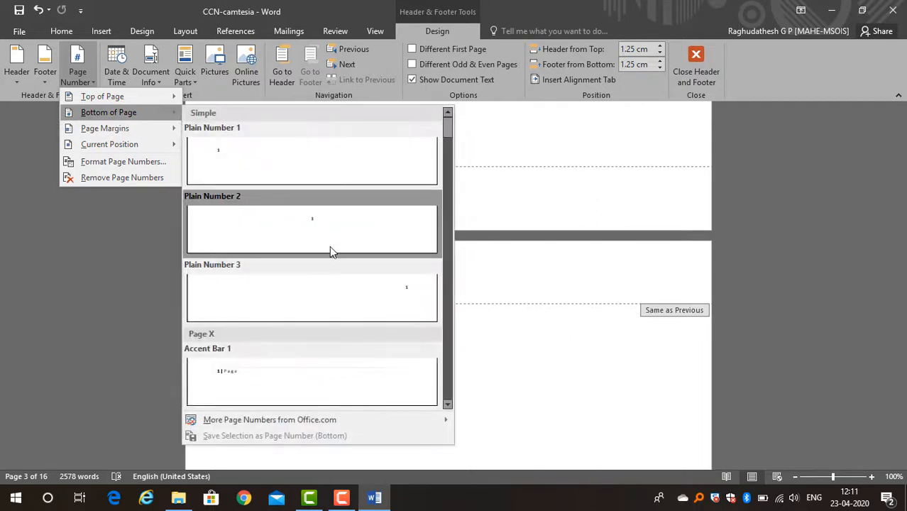
pyautogui.click(387, 300)
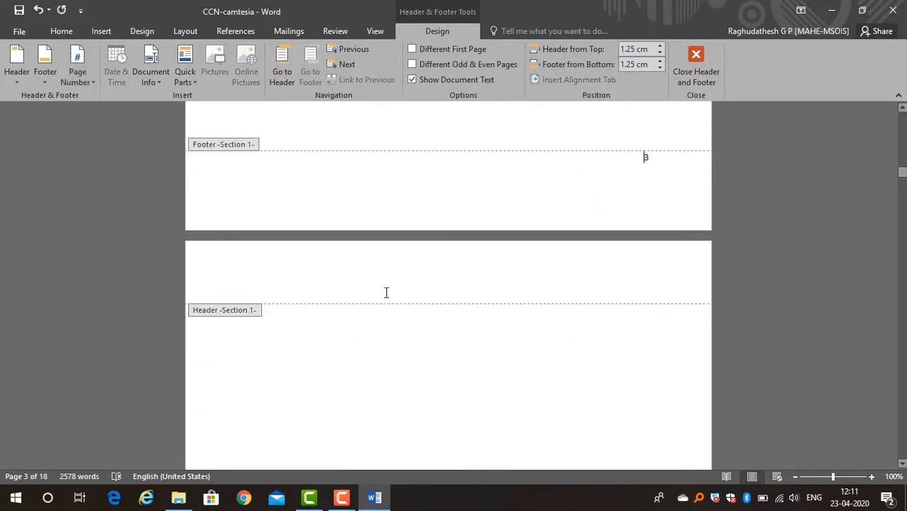
# Check the page numbers in the section 1 footers, from the first page to the page before Table of Content.
pyautogui.scroll(15, 480, 164)
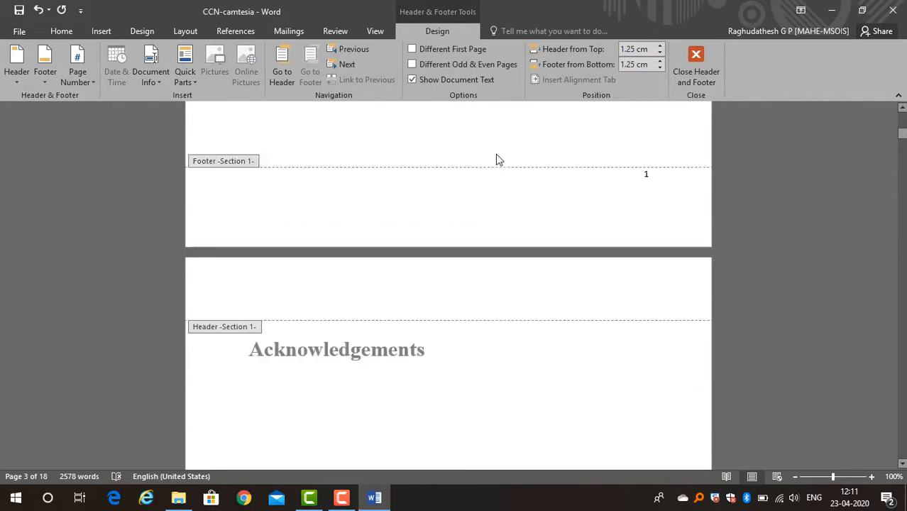
pyautogui.scroll(5, 497, 160)
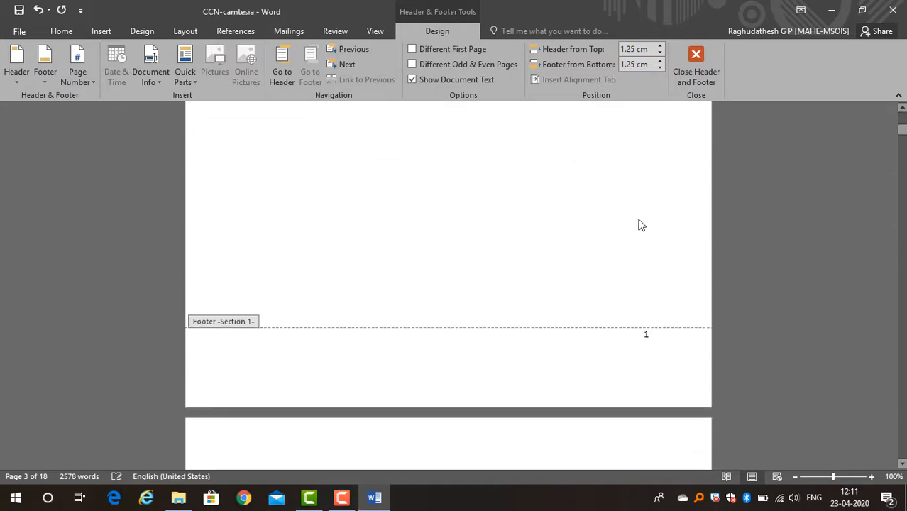
pyautogui.scroll(-10, 639, 225)
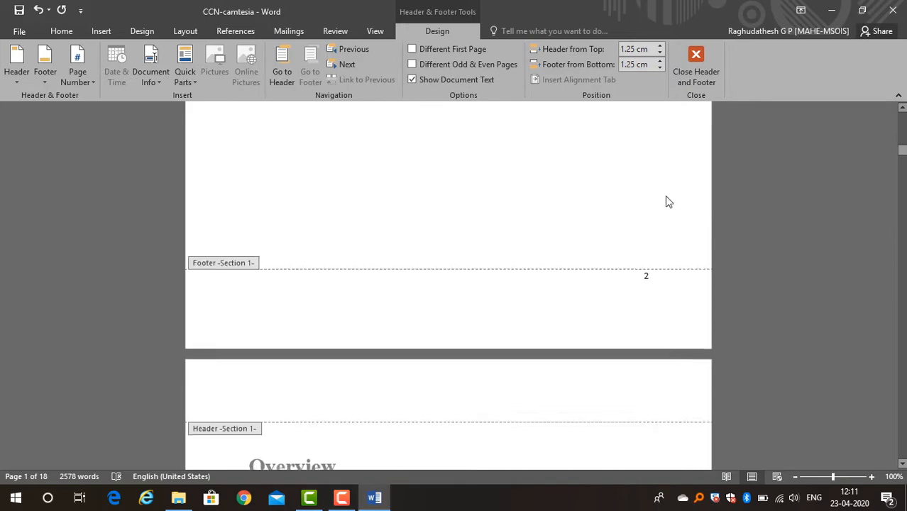
pyautogui.scroll(-10, 666, 201)
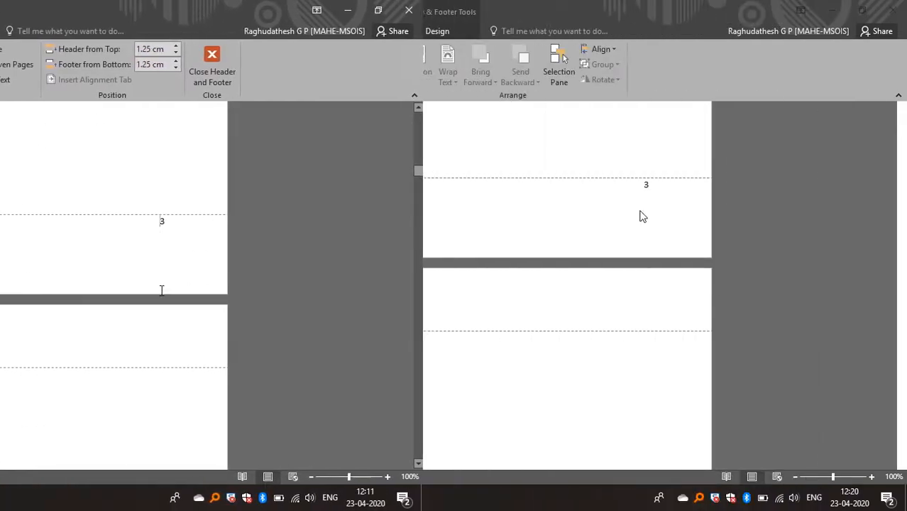
pyautogui.scroll(-5, 643, 216)
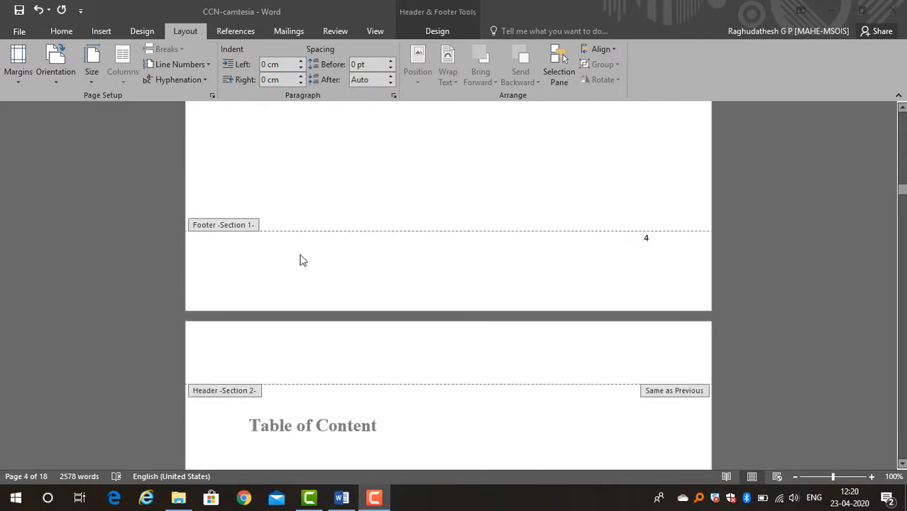
pyautogui.scroll(2, 613, 254)
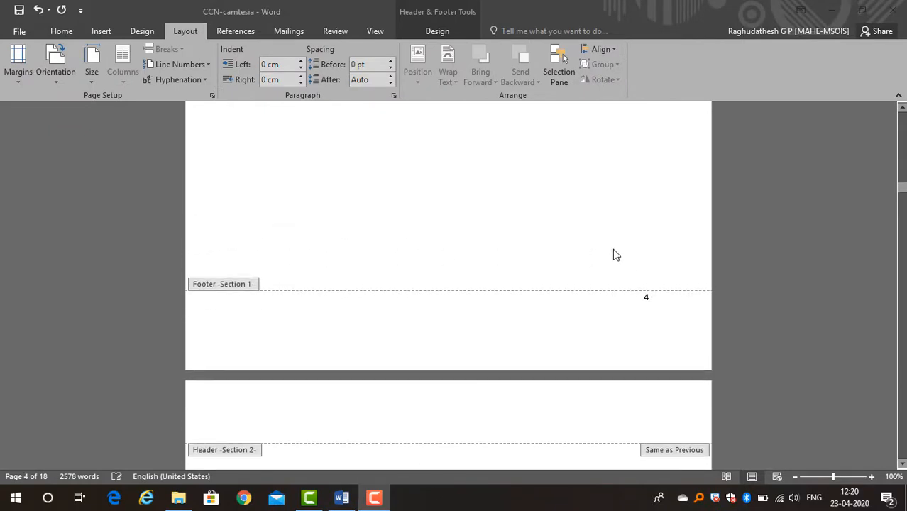
pyautogui.scroll(-1, 658, 263)
# Change the section 1 page number format to lowercase Roman numerals (i, ii, iii, ...), starting at i.
pyautogui.click(648, 271)
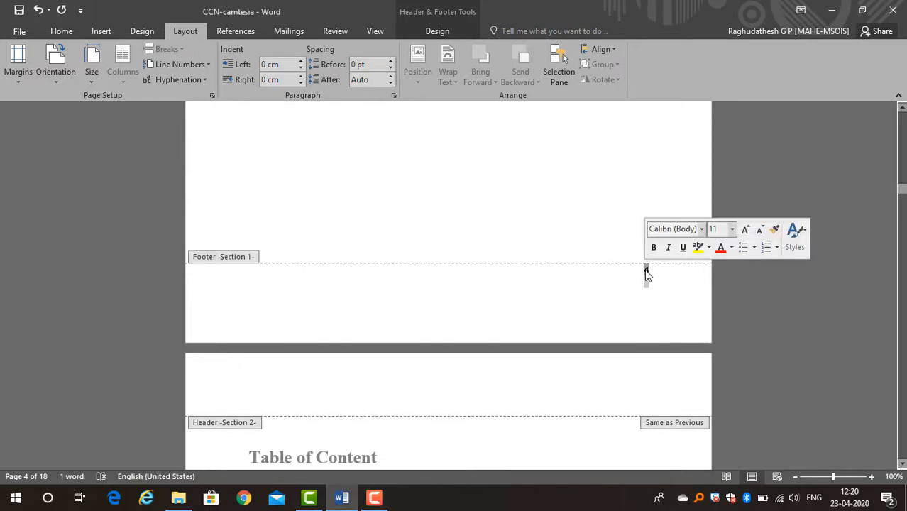
pyautogui.rightClick(647, 269)
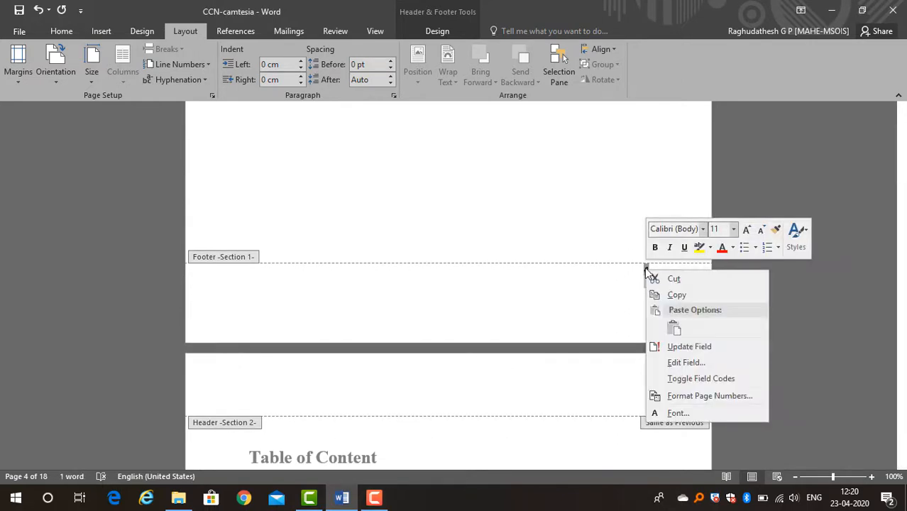
pyautogui.click(707, 395)
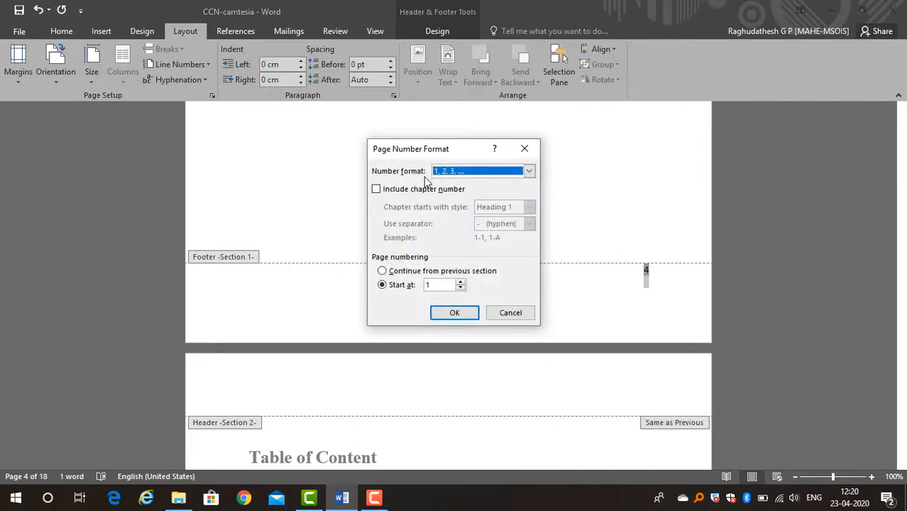
pyautogui.click(529, 172)
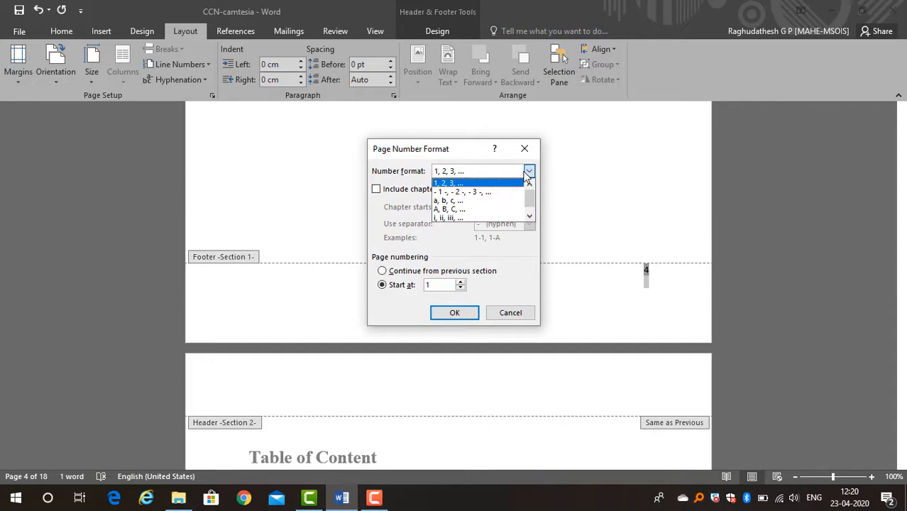
pyautogui.click(483, 218)
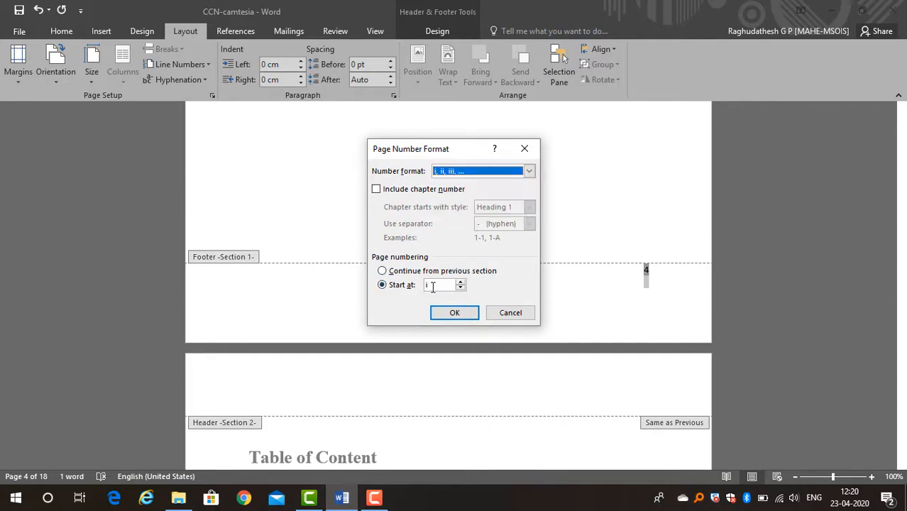
pyautogui.click(454, 312)
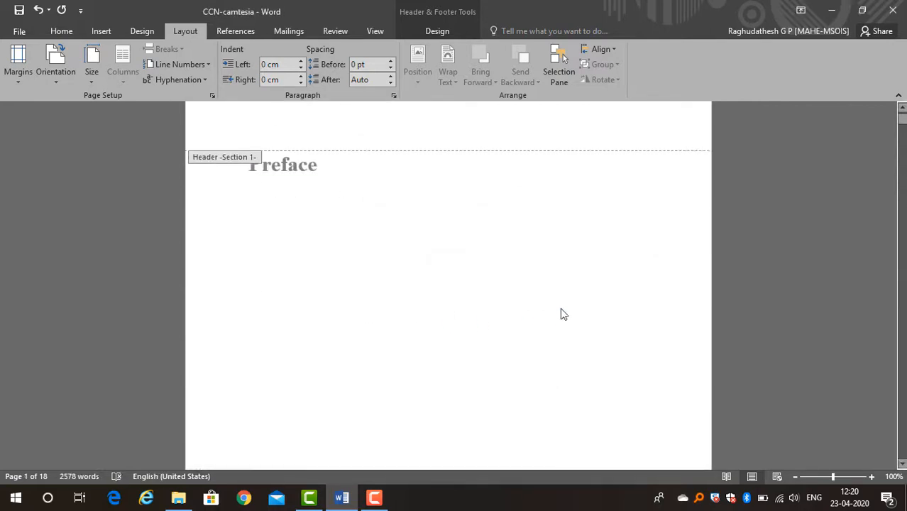
# Change the page number format of section 2 (Table of Content) to a, b, c, ..., starting at a.
pyautogui.scroll(-10, 628, 298)
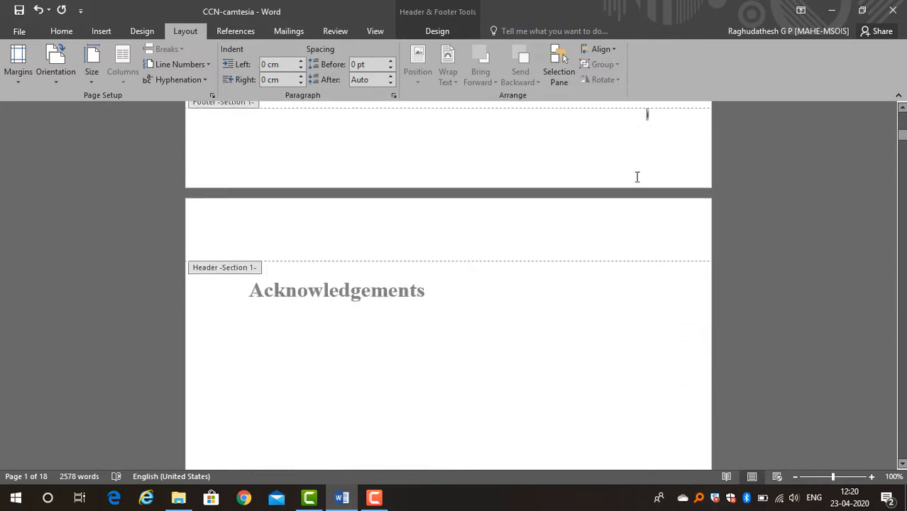
pyautogui.scroll(-15, 389, 300)
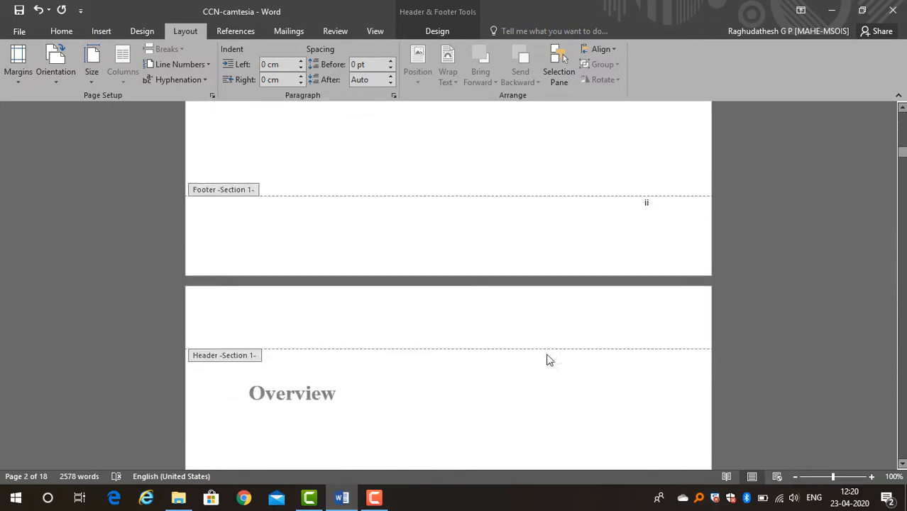
pyautogui.scroll(-20, 470, 213)
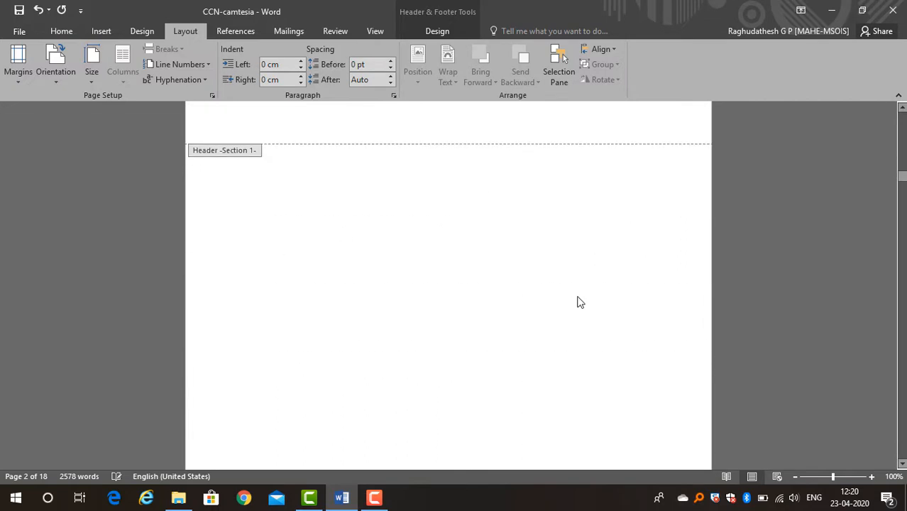
pyautogui.scroll(-2, 600, 320)
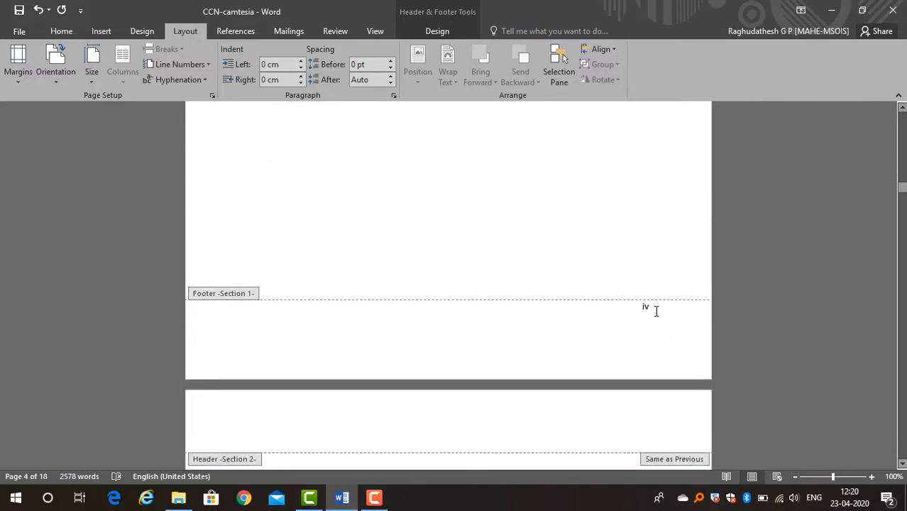
pyautogui.scroll(-6, 656, 311)
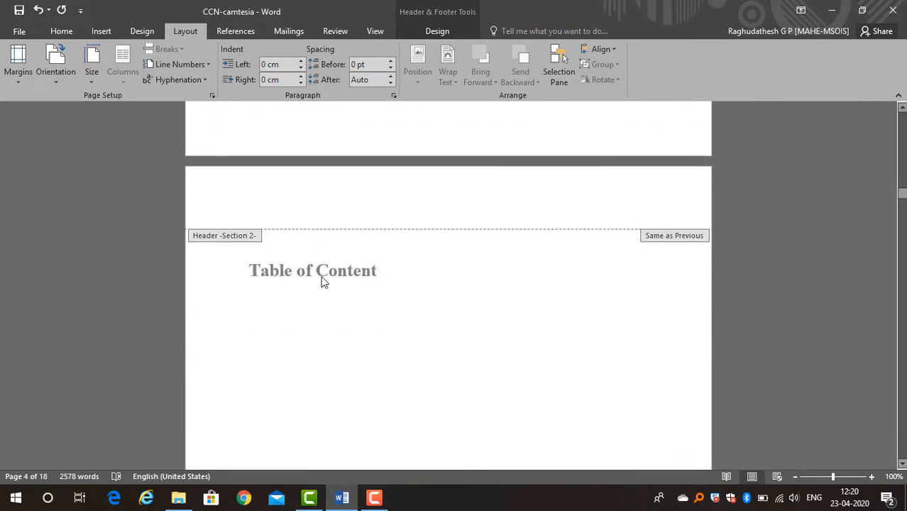
pyautogui.scroll(-13, 328, 270)
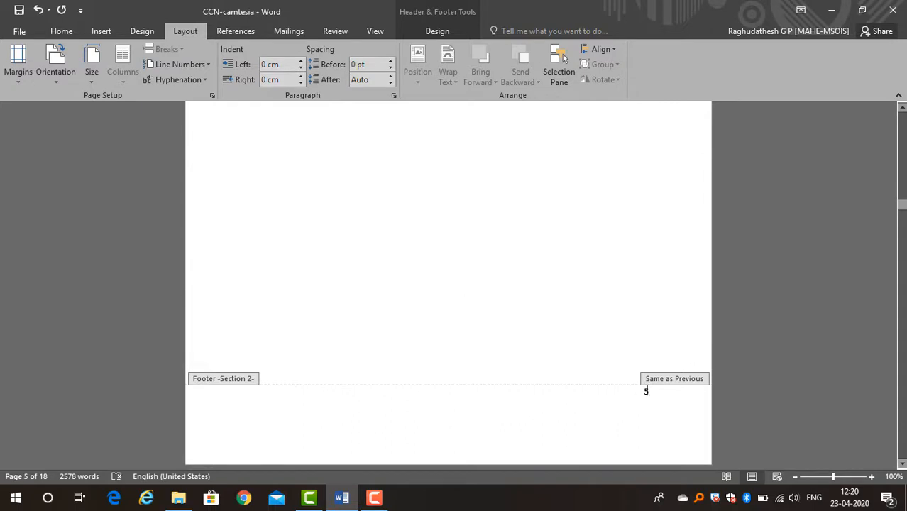
pyautogui.doubleClick(646, 390)
pyautogui.rightClick(646, 392)
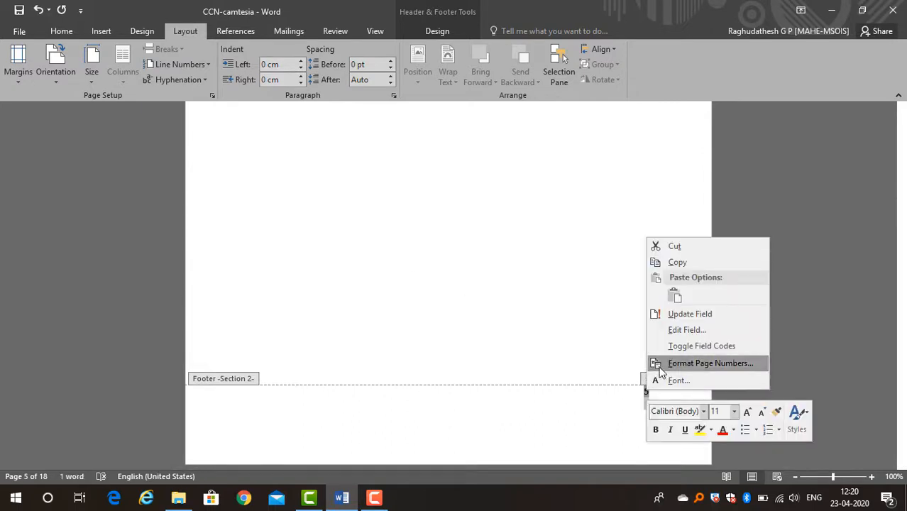
pyautogui.click(660, 370)
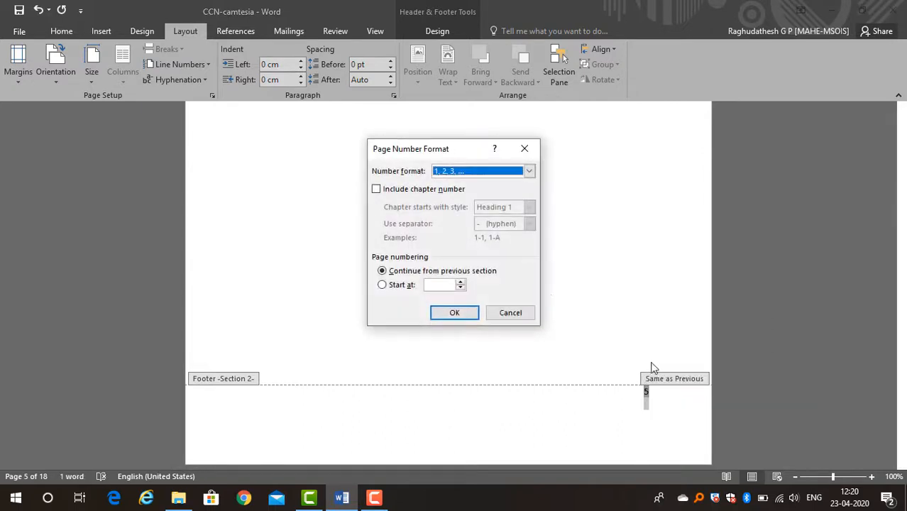
pyautogui.click(482, 173)
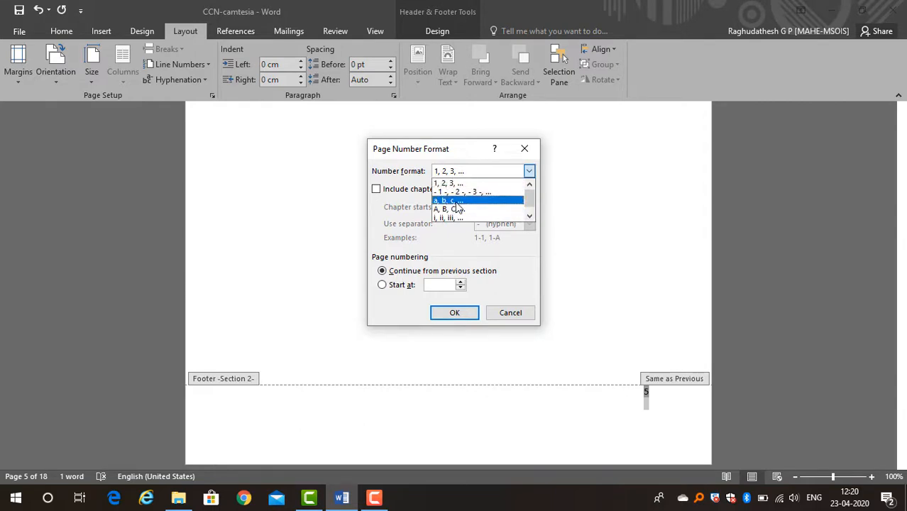
pyautogui.click(457, 201)
pyautogui.click(382, 284)
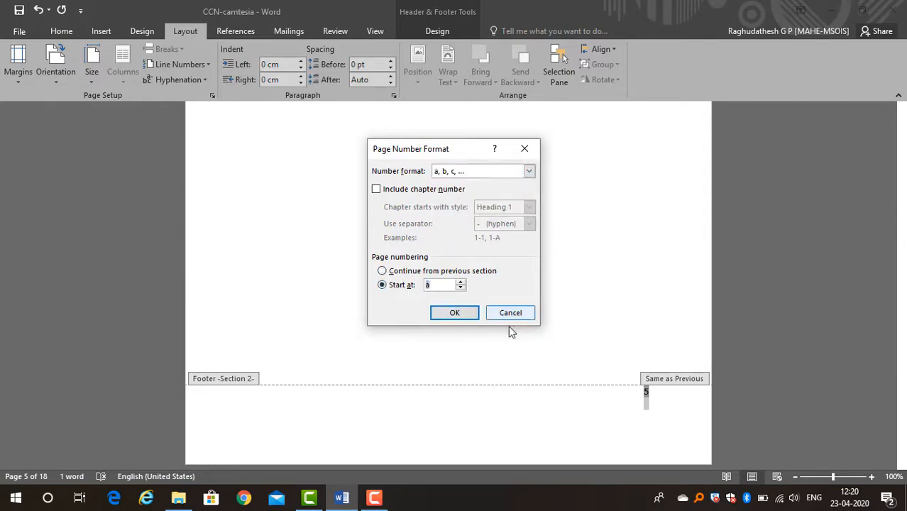
pyautogui.click(455, 313)
# Set the page numbering of section 3 (MODULE - 1) to start at 0 and return to the body text.
pyautogui.scroll(-4, 628, 390)
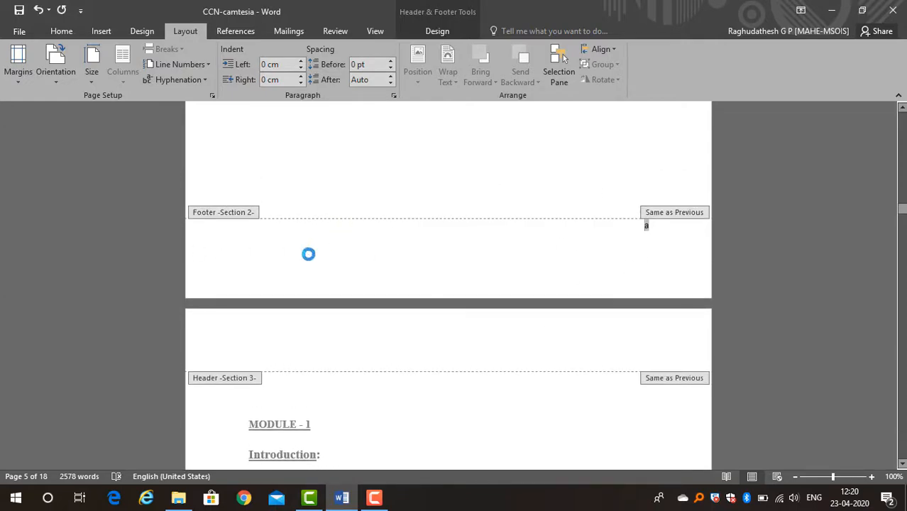
pyautogui.scroll(-5, 308, 254)
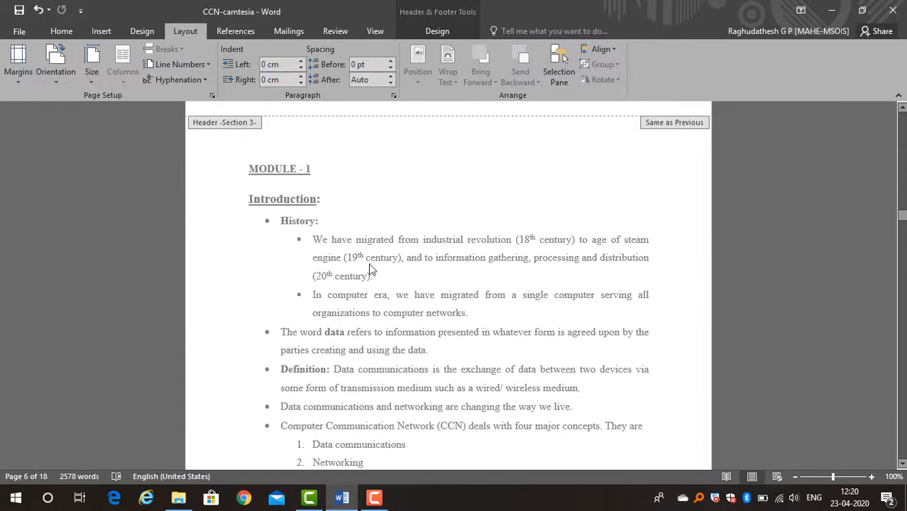
pyautogui.scroll(-10, 497, 267)
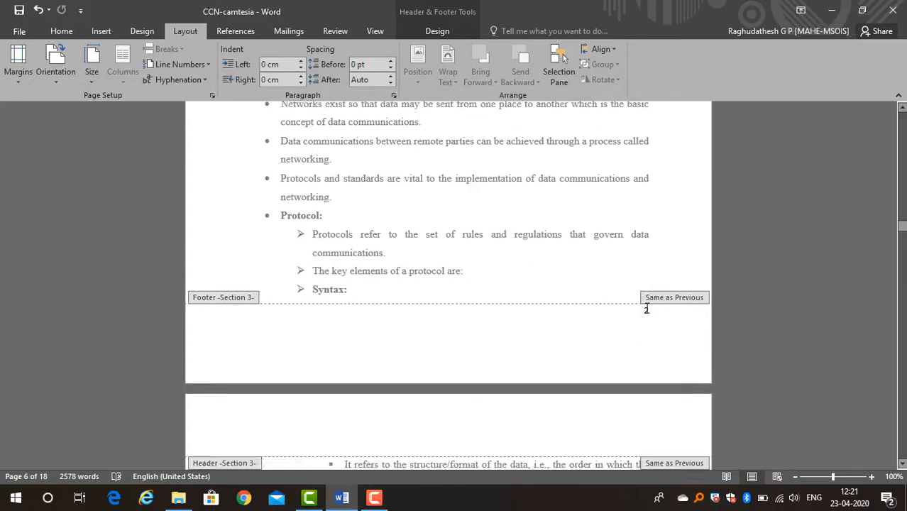
pyautogui.rightClick(647, 310)
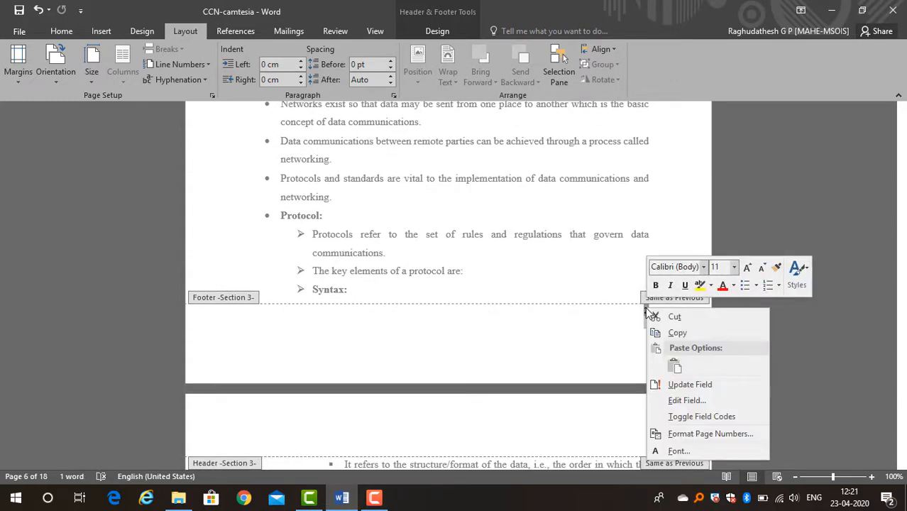
pyautogui.click(671, 435)
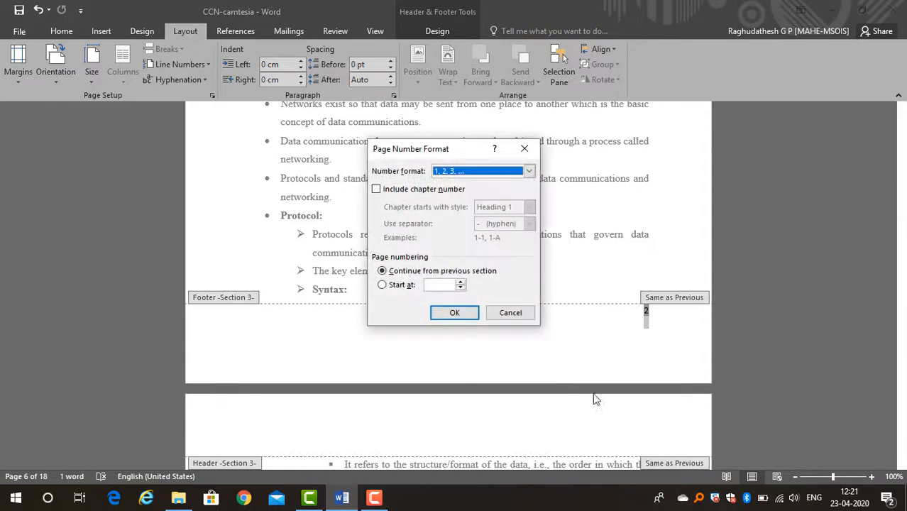
pyautogui.click(411, 284)
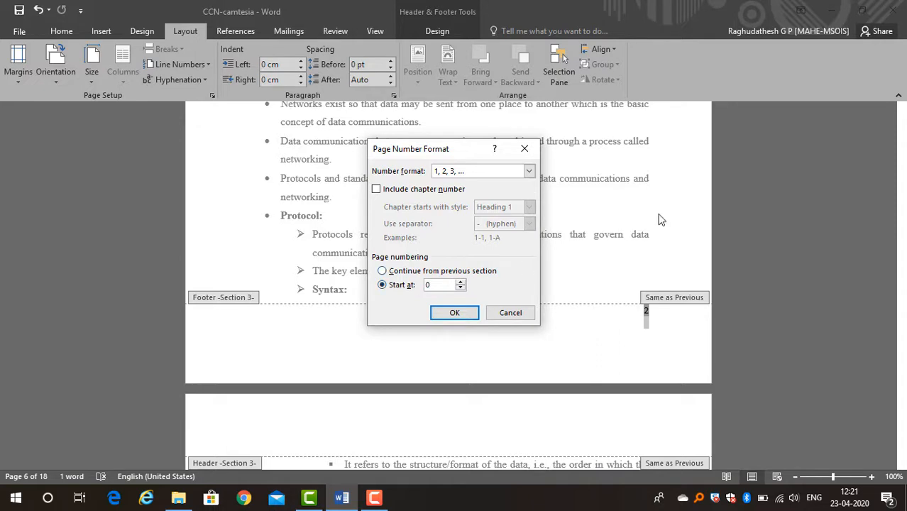
pyautogui.click(453, 313)
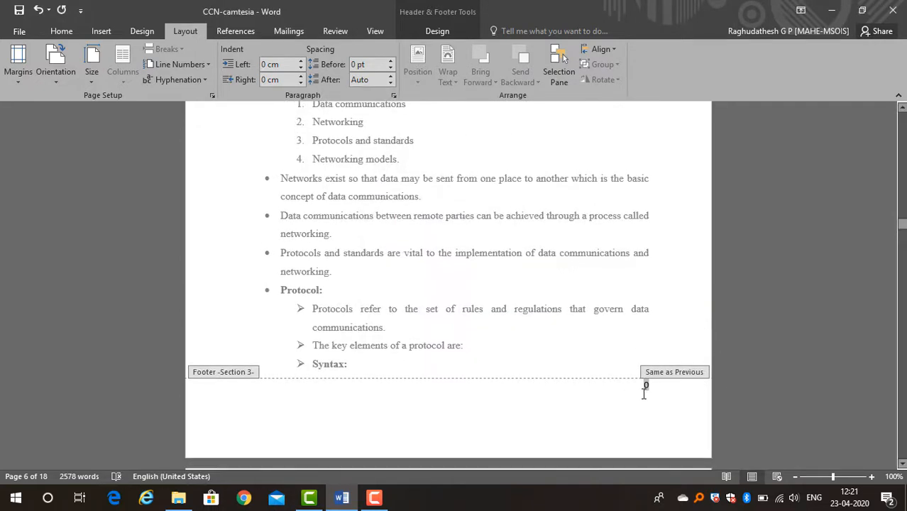
pyautogui.doubleClick(593, 321)
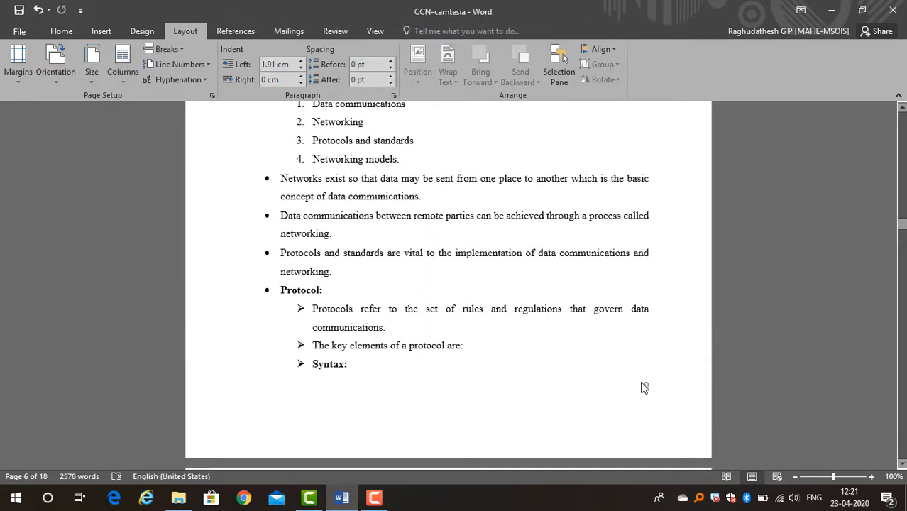
# Set the section 3 page numbering to start at 1 in the 1, 2, 3, ... format.
pyautogui.doubleClick(647, 385)
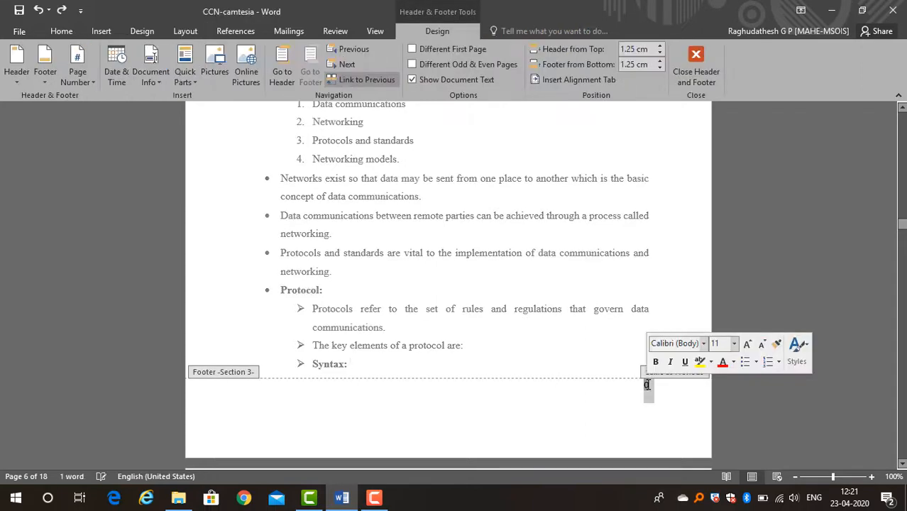
pyautogui.rightClick(646, 383)
pyautogui.click(699, 357)
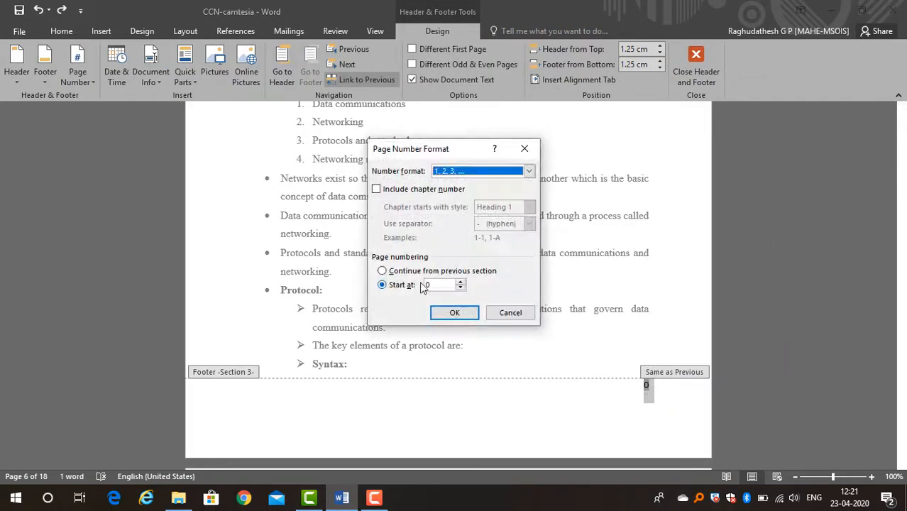
pyautogui.click(419, 286)
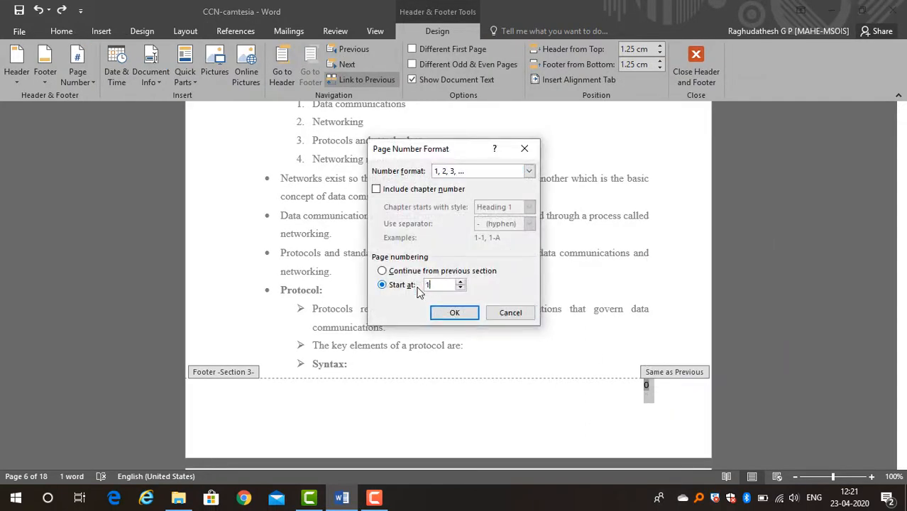
pyautogui.click(469, 313)
# Check the footer page numbers across sections 1, 2 and 3, and return to the body text.
pyautogui.scroll(-4, 637, 349)
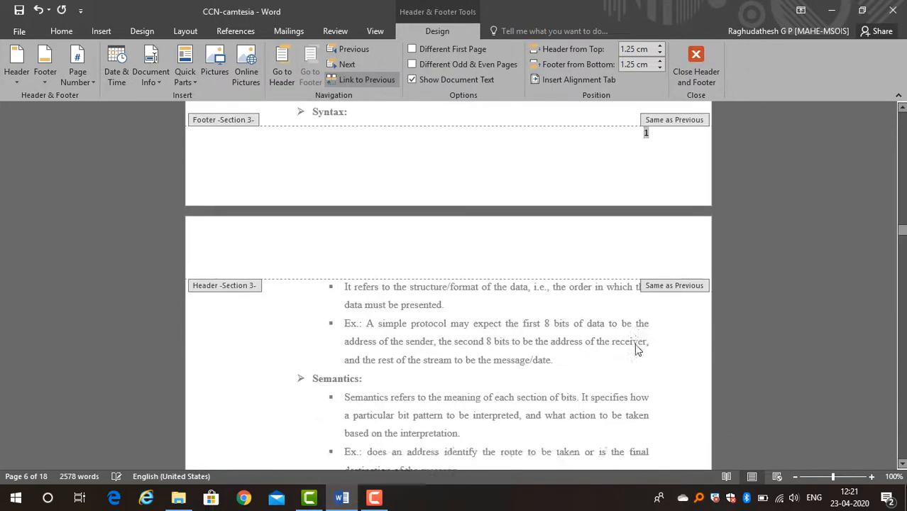
pyautogui.scroll(-10, 637, 348)
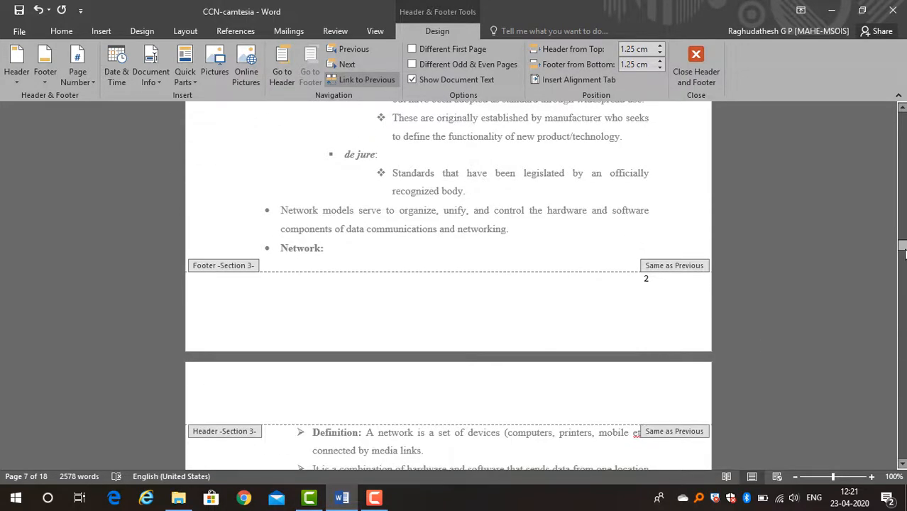
pyautogui.moveTo(903, 254); pyautogui.dragTo(900, 122)
pyautogui.scroll(-10, 497, 302)
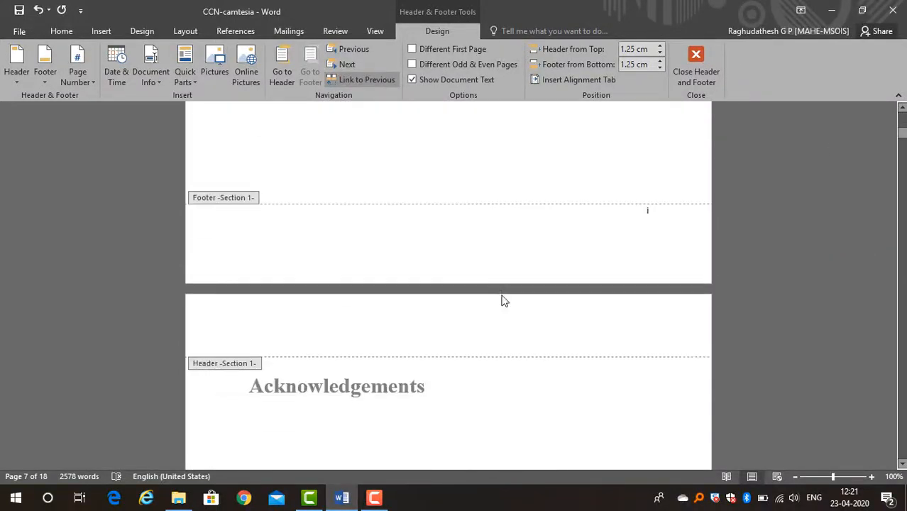
pyautogui.scroll(-10, 506, 295)
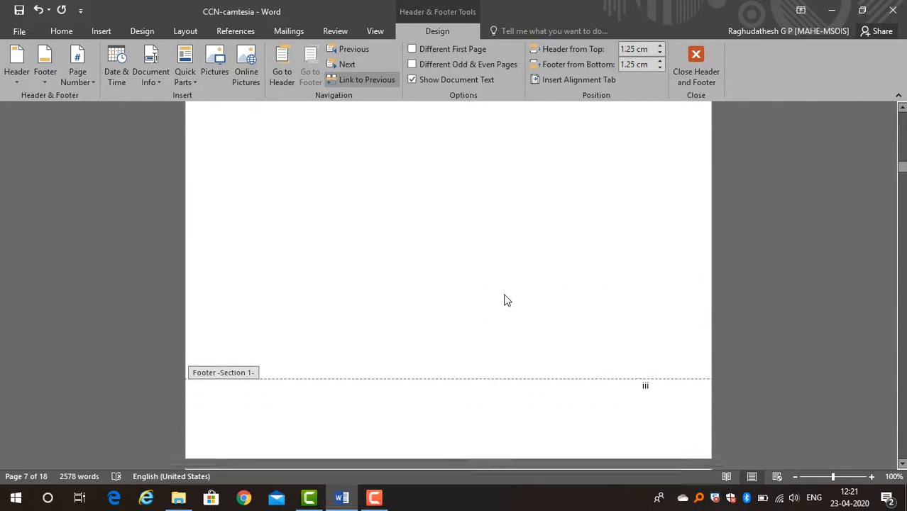
pyautogui.scroll(-10, 506, 298)
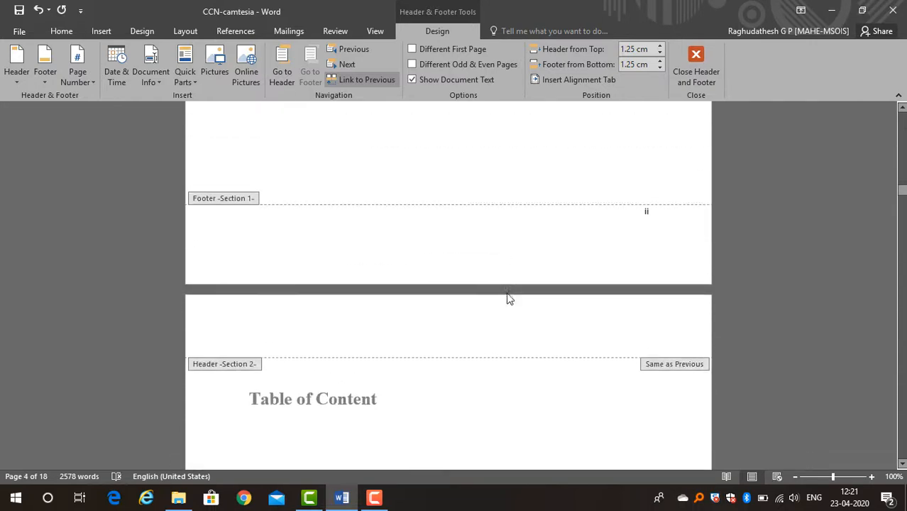
pyautogui.scroll(-1, 507, 298)
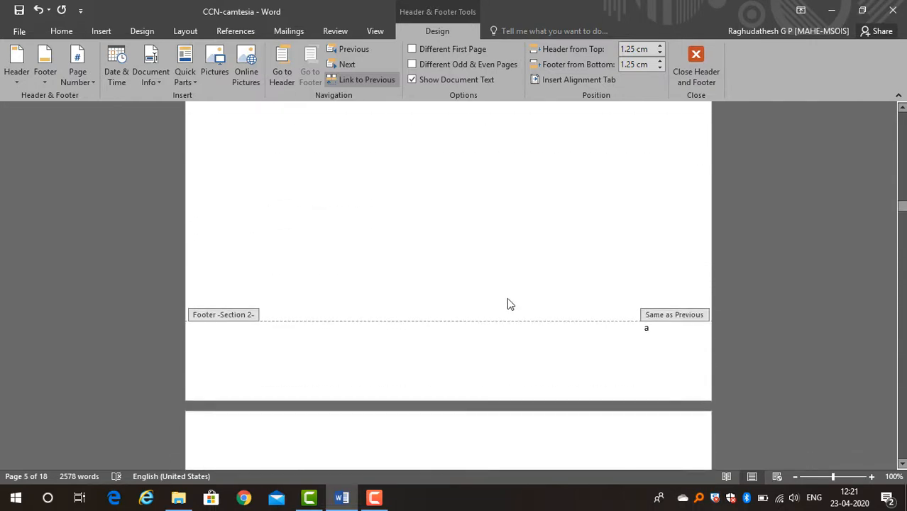
pyautogui.scroll(1, 456, 240)
pyautogui.scroll(-6, 480, 298)
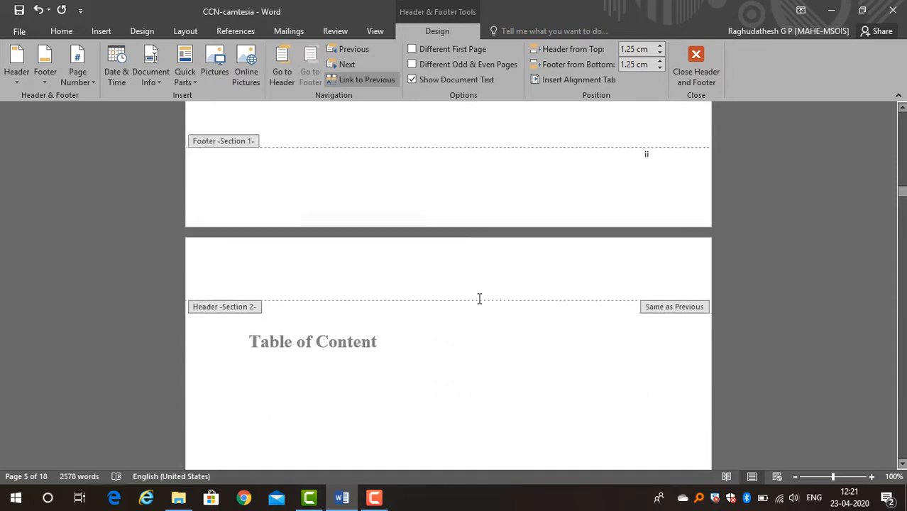
pyautogui.scroll(15, 480, 302)
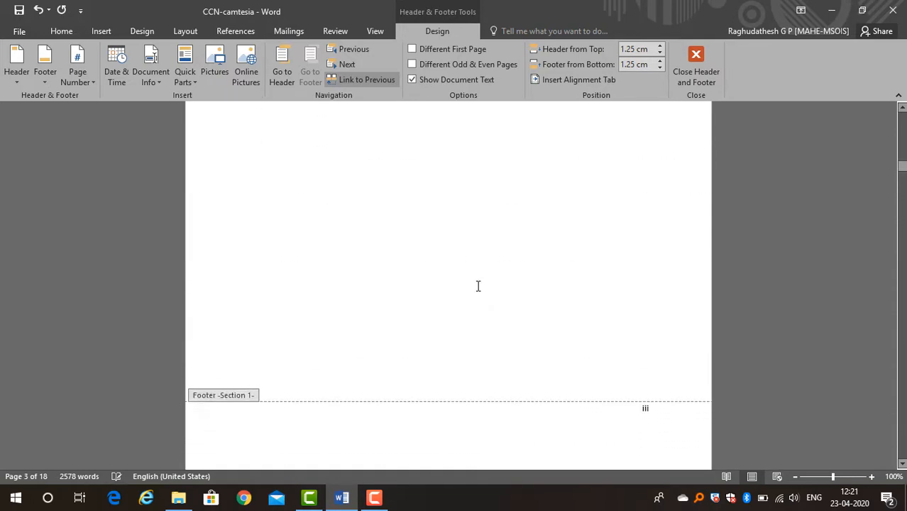
pyautogui.scroll(-15, 477, 289)
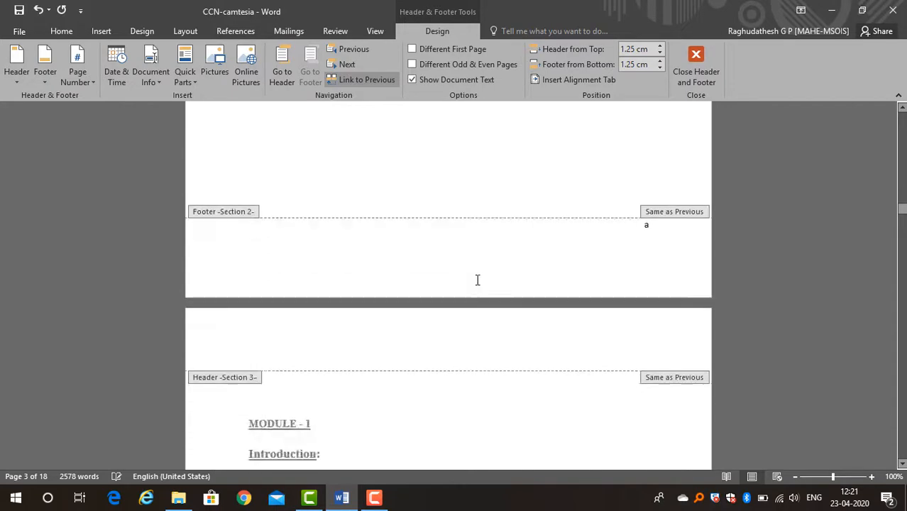
pyautogui.scroll(3, 476, 284)
pyautogui.doubleClick(361, 172)
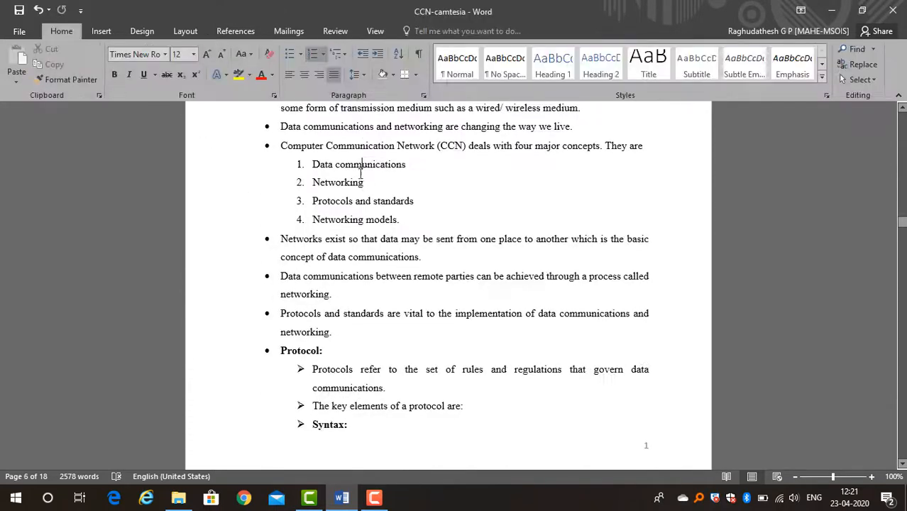
# Examine the MODULE - 1 and Introduction headings and the text below them on the first page of section 3.
pyautogui.scroll(6, 402, 247)
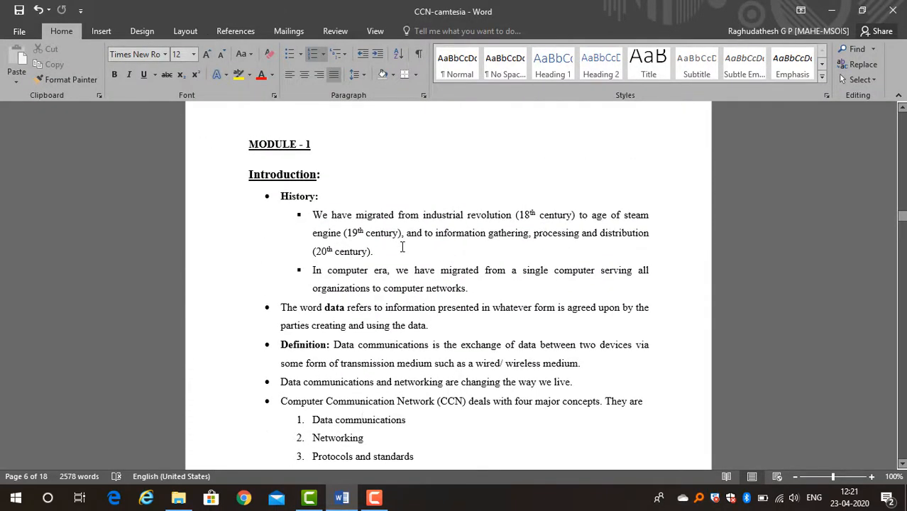
pyautogui.scroll(1, 375, 217)
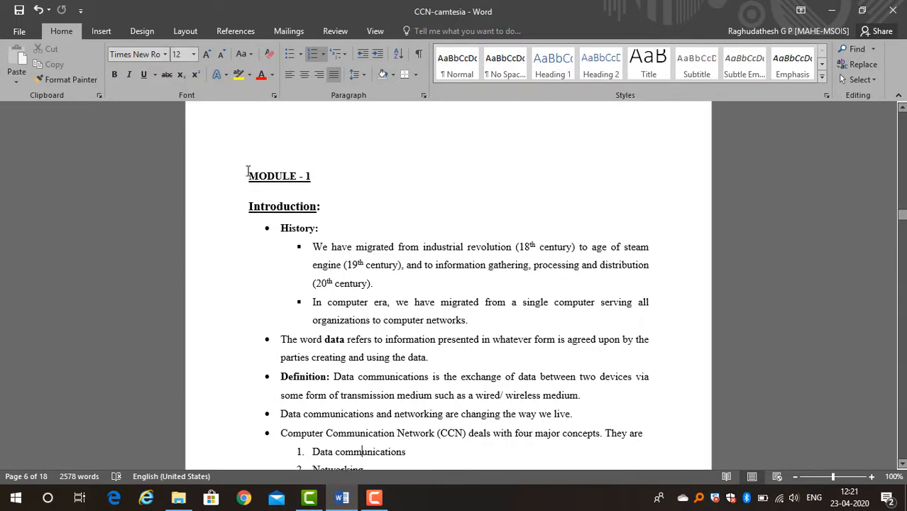
pyautogui.moveTo(314, 174); pyautogui.dragTo(243, 177)
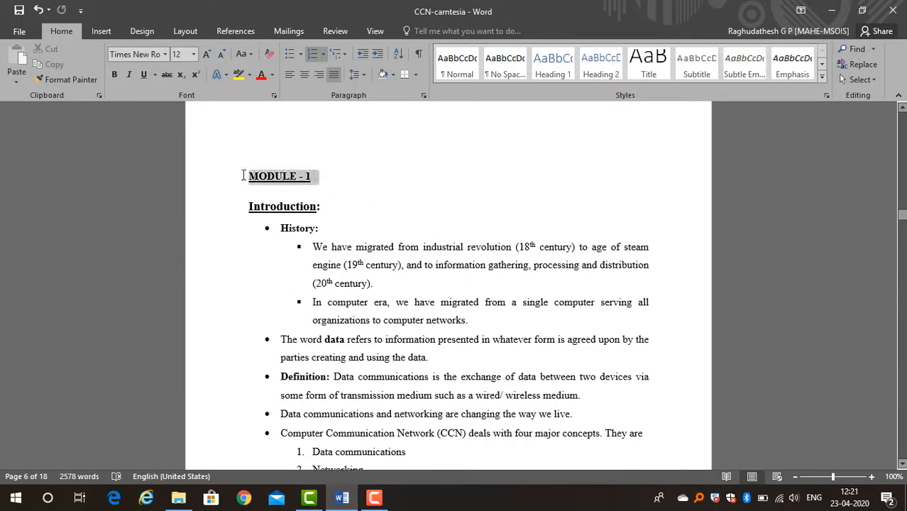
pyautogui.tripleClick(320, 208)
pyautogui.scroll(-6, 465, 245)
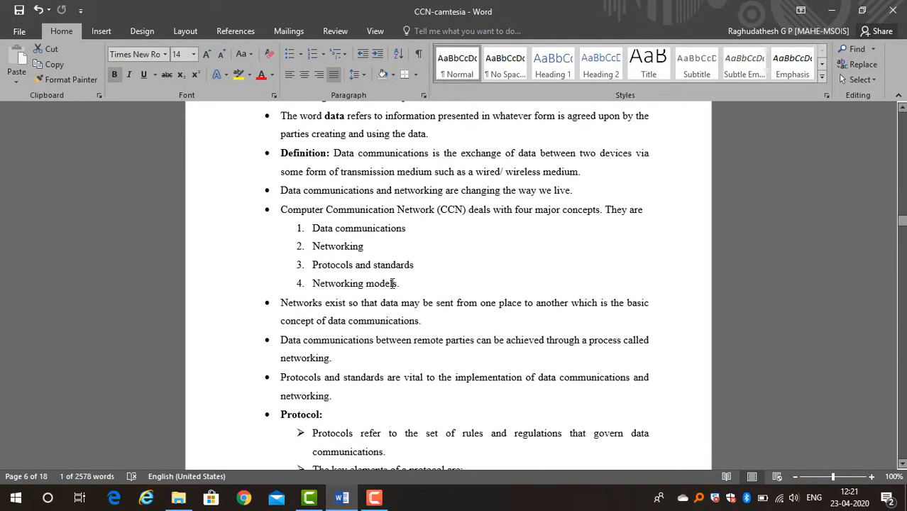
# Examine the Protocol and Syntax headings at the end of the first page of section 3.
pyautogui.scroll(-4, 387, 275)
pyautogui.tripleClick(320, 220)
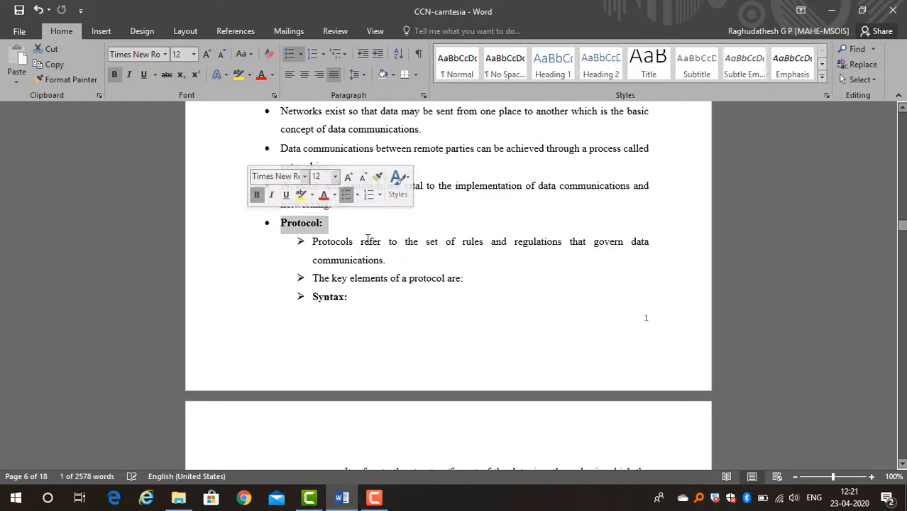
pyautogui.tripleClick(330, 298)
pyautogui.scroll(8, 440, 298)
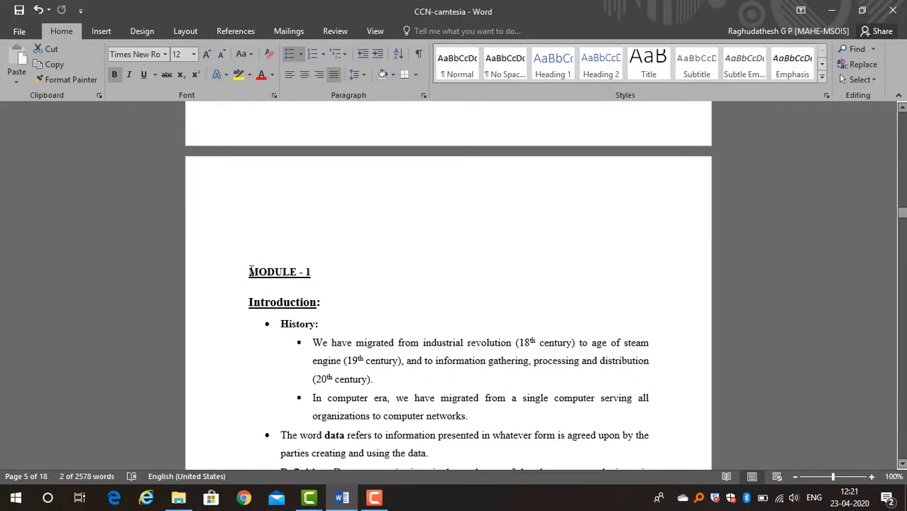
# Apply the multilevel list numbered 1 Heading 1, 1.1 Heading 2, 1.1.1 Heading 3 to the MODULE - 1 title.
pyautogui.click(250, 272)
pyautogui.scroll(-2, 301, 277)
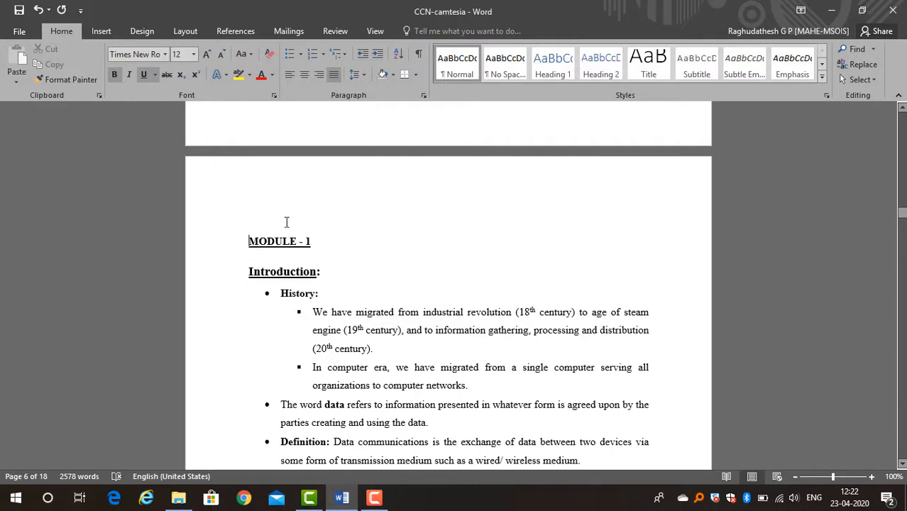
pyautogui.click(346, 54)
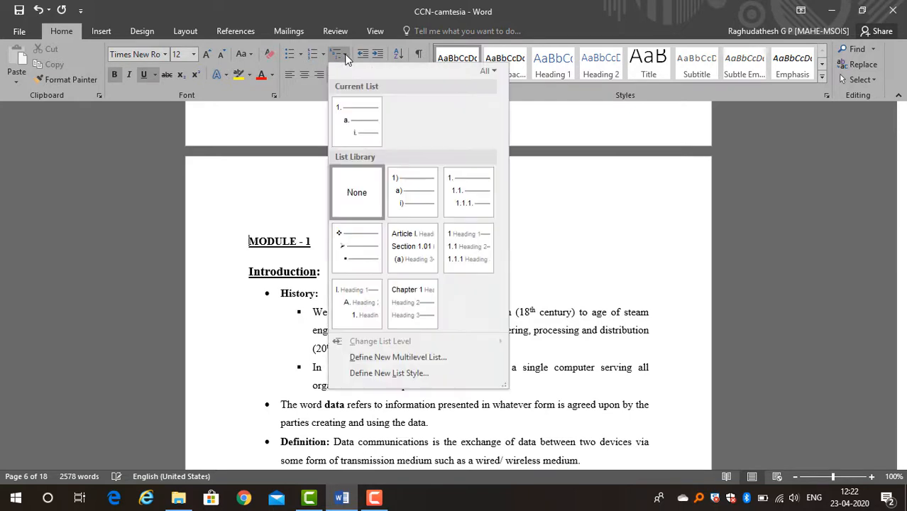
pyautogui.click(469, 255)
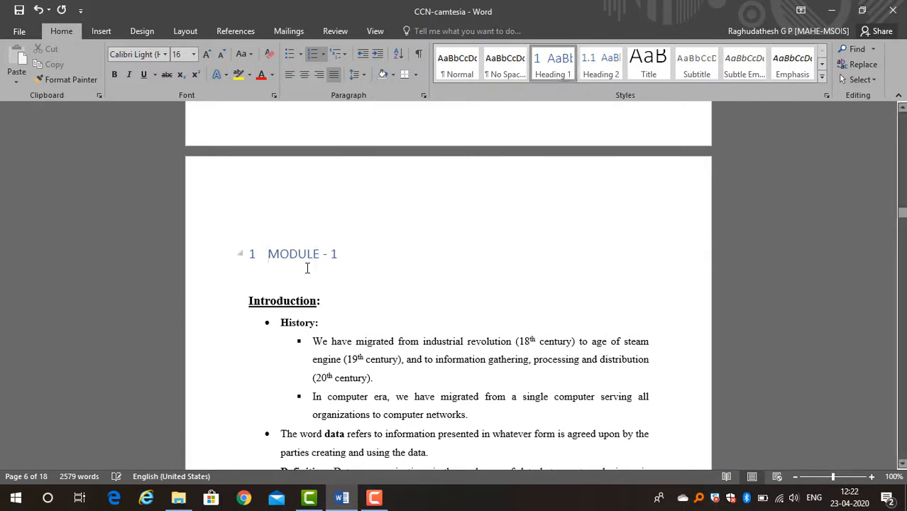
# Modify the Heading 1 style to use Times New Roman, bold, underlined, with the automatic font color.
pyautogui.moveTo(341, 254); pyautogui.dragTo(253, 255)
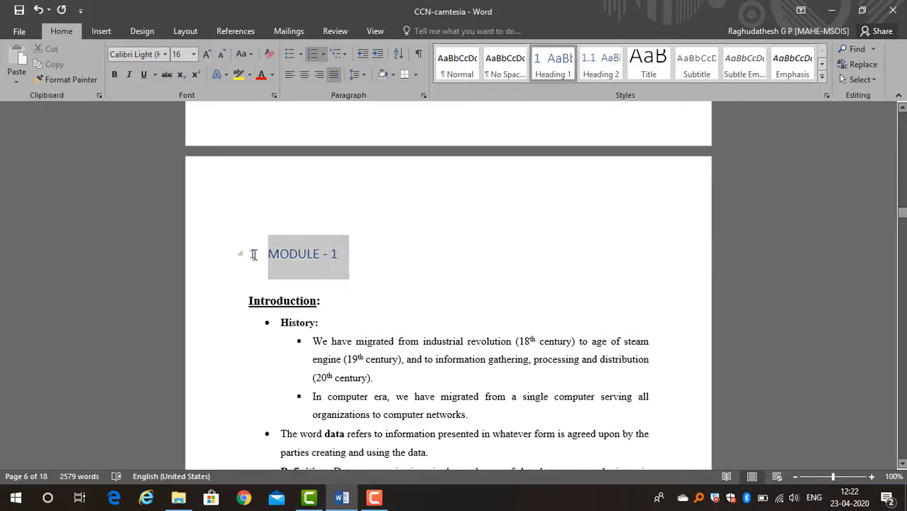
pyautogui.rightClick(554, 69)
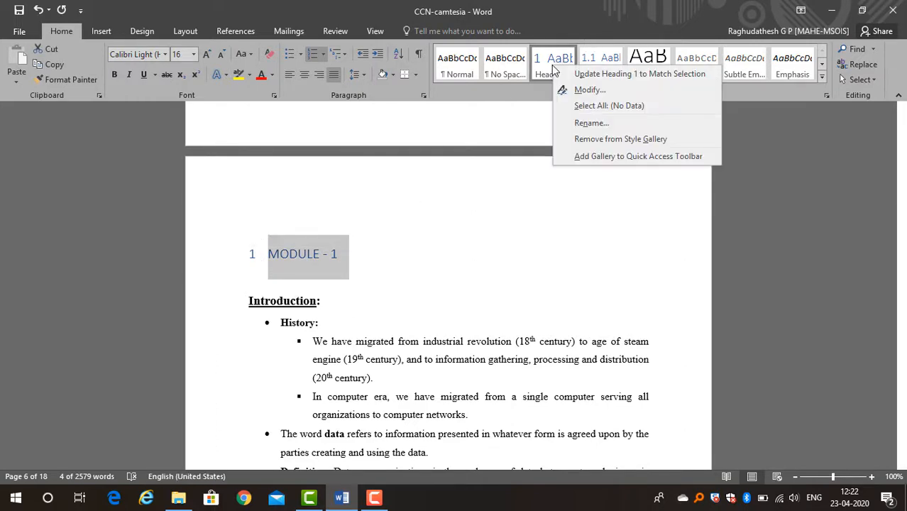
pyautogui.click(562, 89)
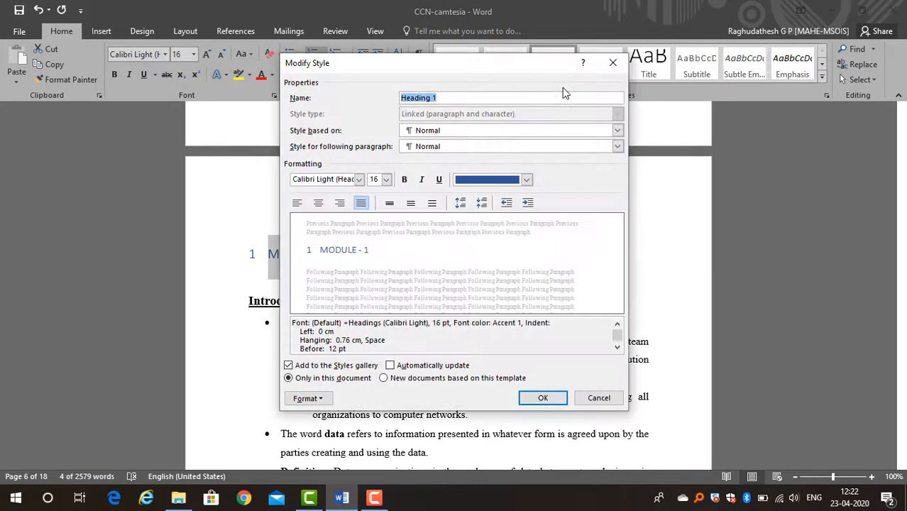
pyautogui.click(527, 180)
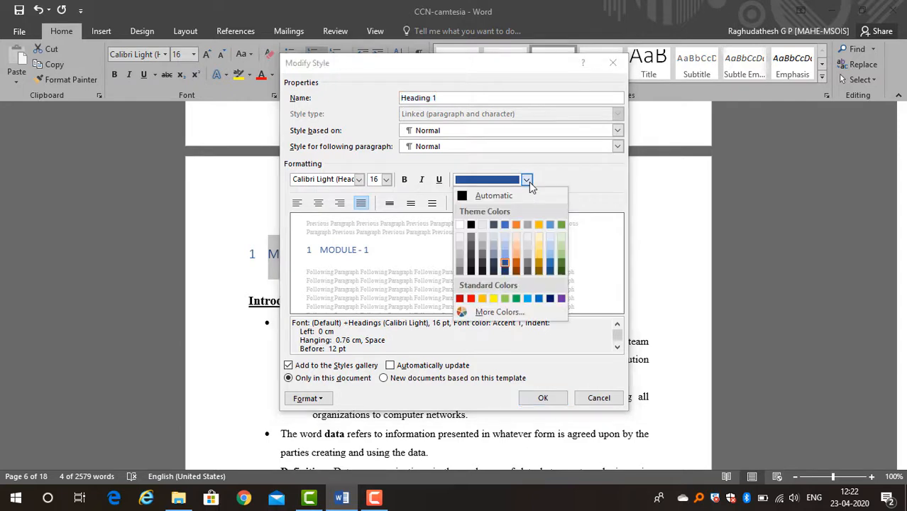
pyautogui.click(462, 199)
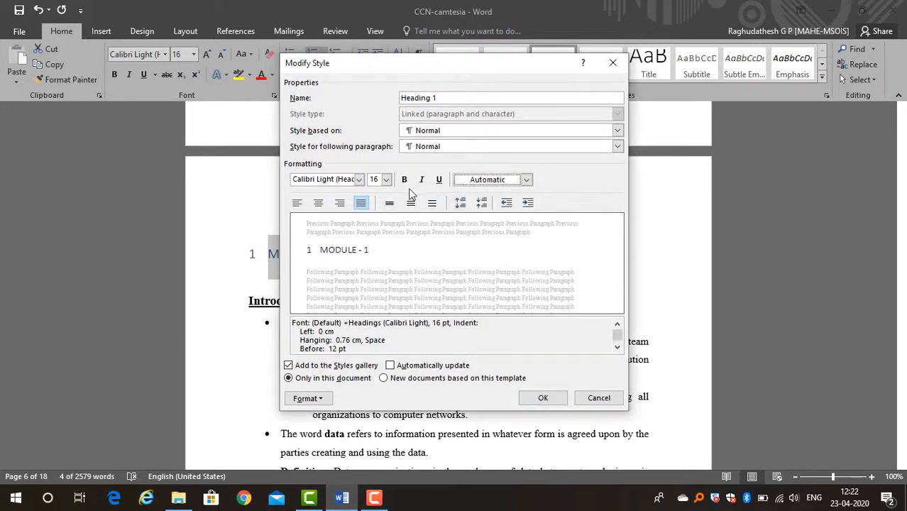
pyautogui.click(406, 183)
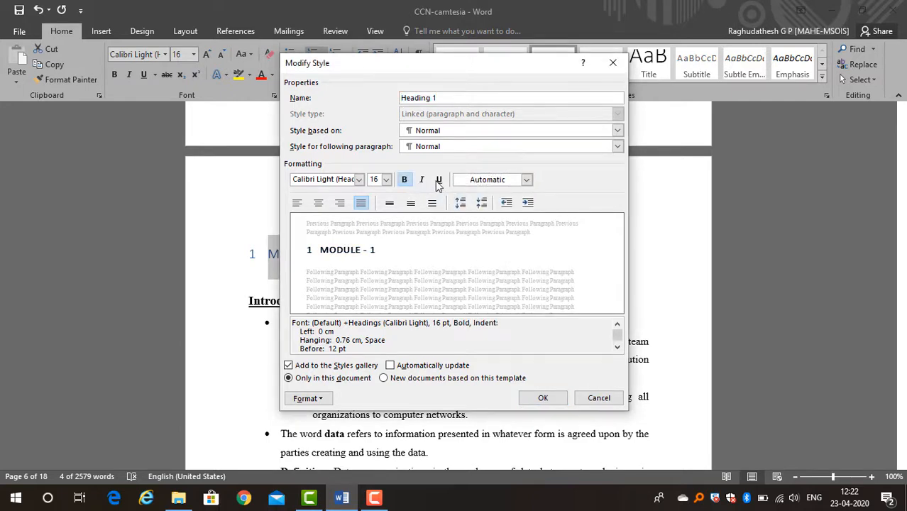
pyautogui.click(438, 182)
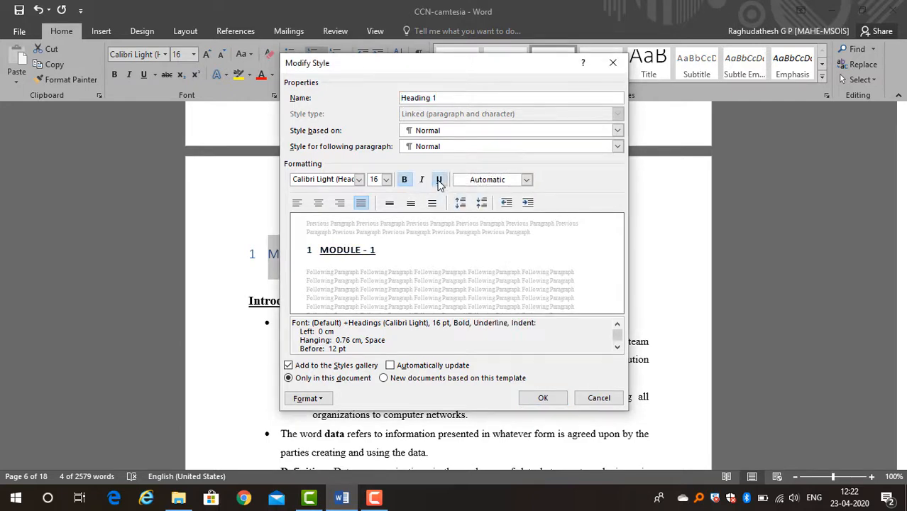
pyautogui.click(359, 180)
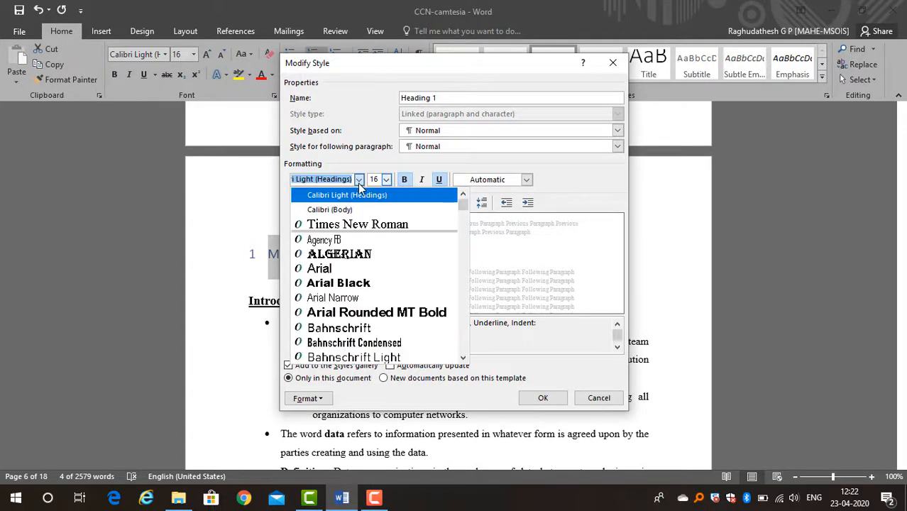
pyautogui.click(337, 225)
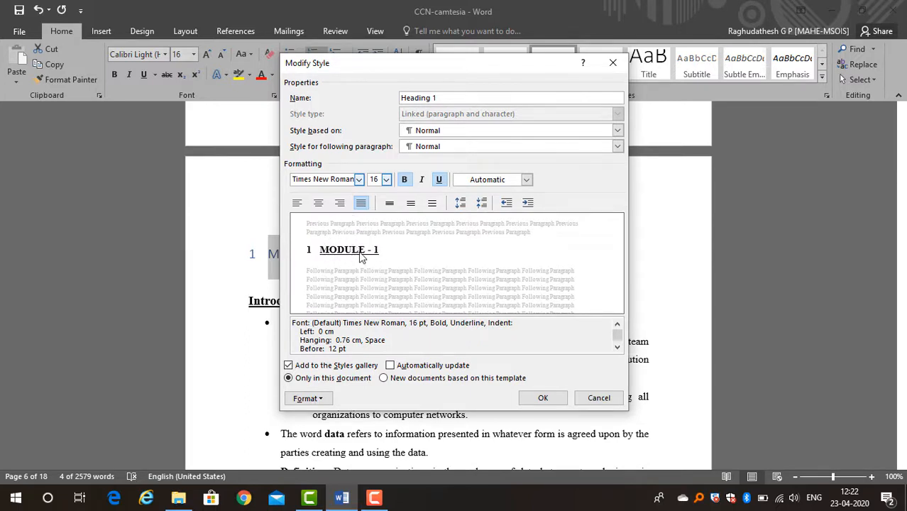
# Set the Heading 1 paragraph spacing to 12 pt before and Auto after, and save the style changes.
pyautogui.click(460, 203)
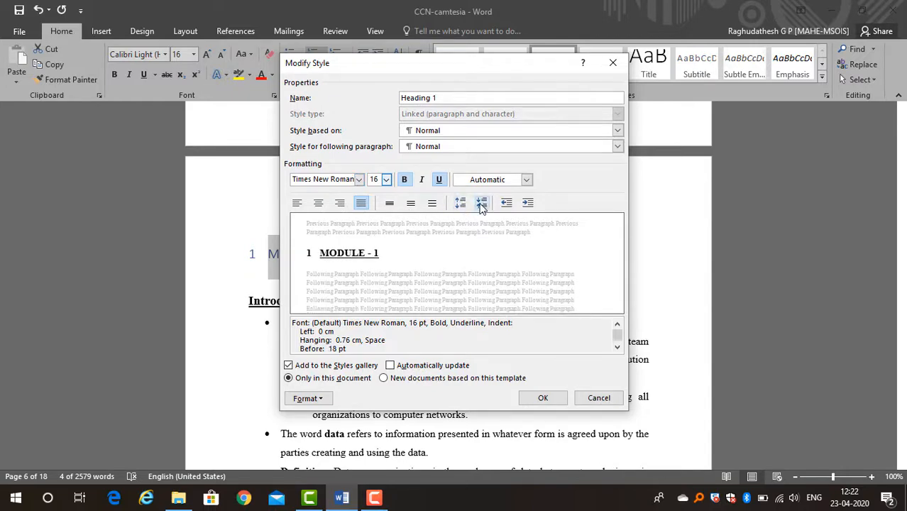
pyautogui.click(481, 203)
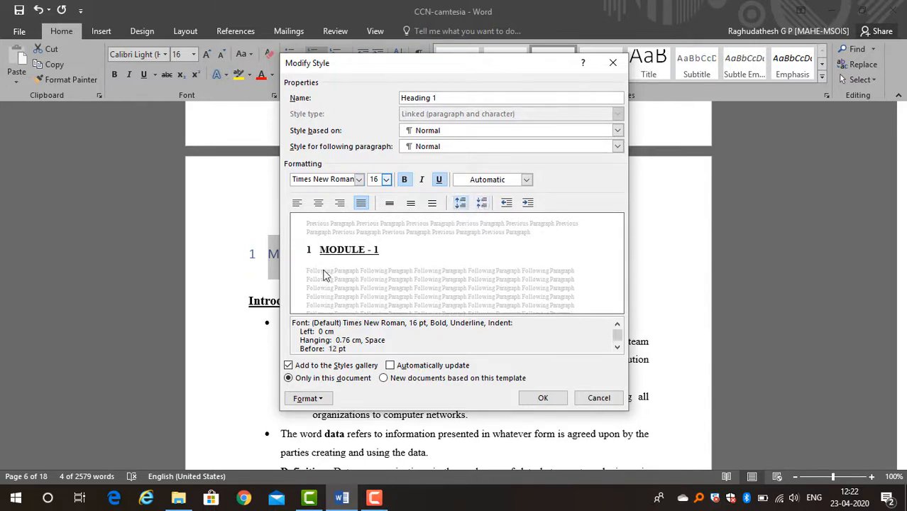
pyautogui.click(319, 403)
pyautogui.click(337, 275)
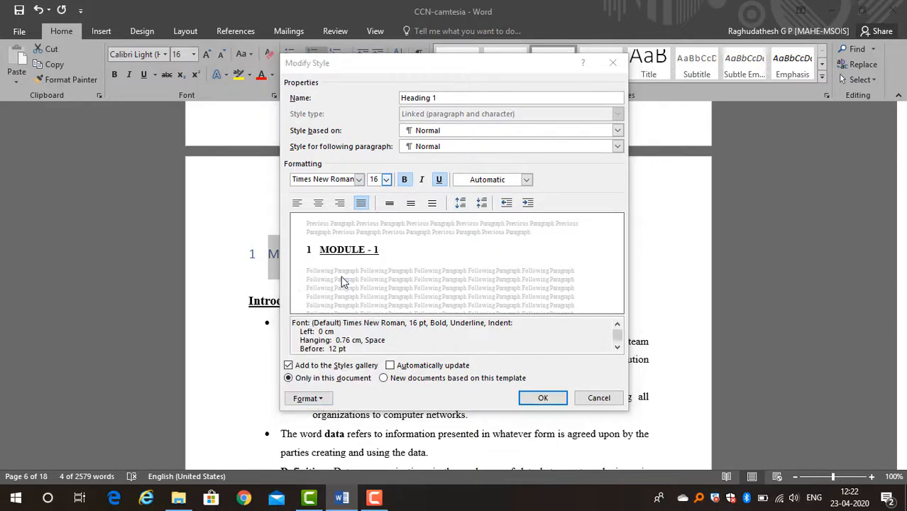
pyautogui.click(418, 272)
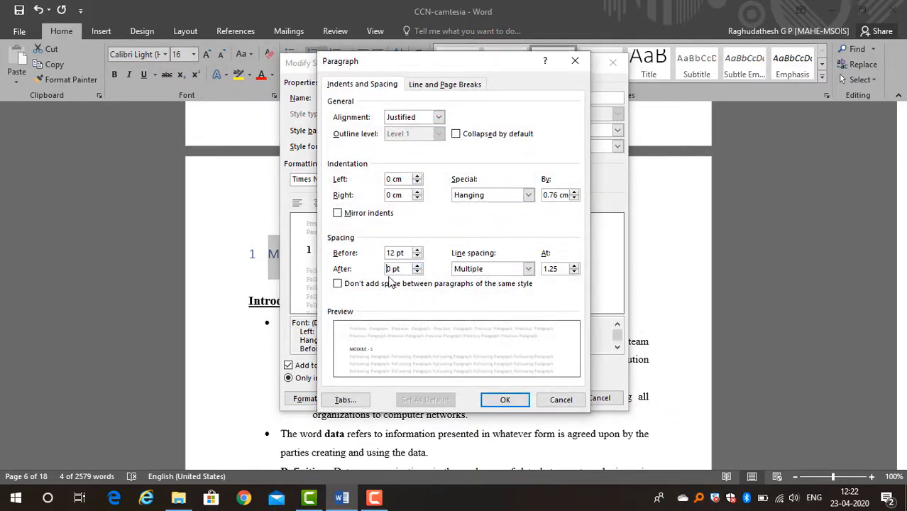
pyautogui.click(418, 272)
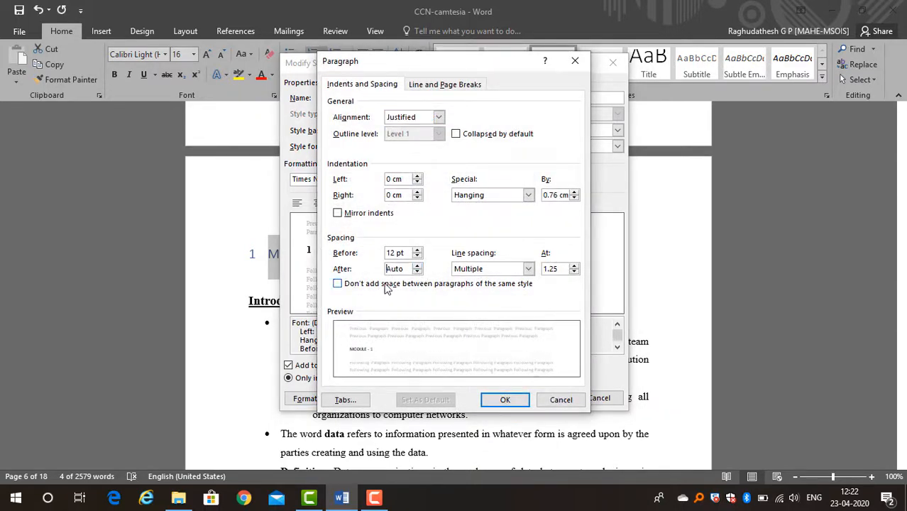
pyautogui.click(505, 401)
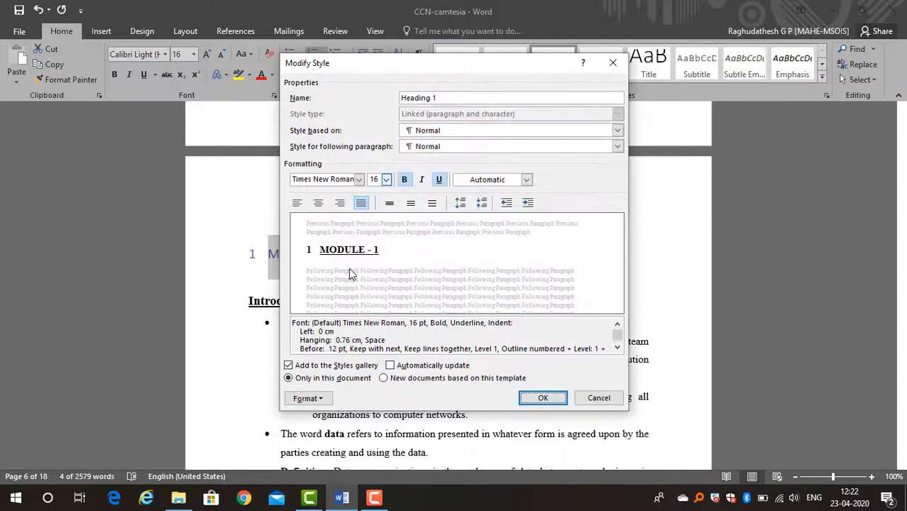
pyautogui.click(529, 399)
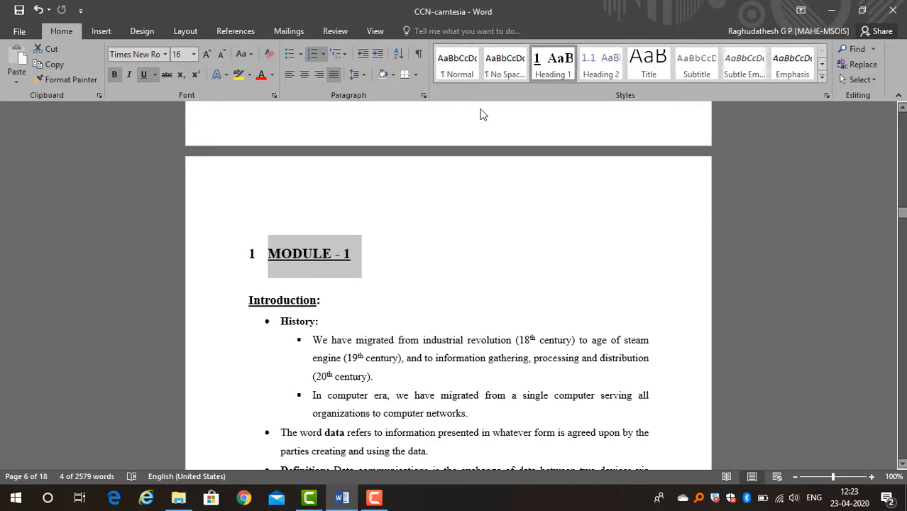
# Modify the Heading 1 style so that its alignment is centered.
pyautogui.rightClick(555, 68)
pyautogui.click(566, 98)
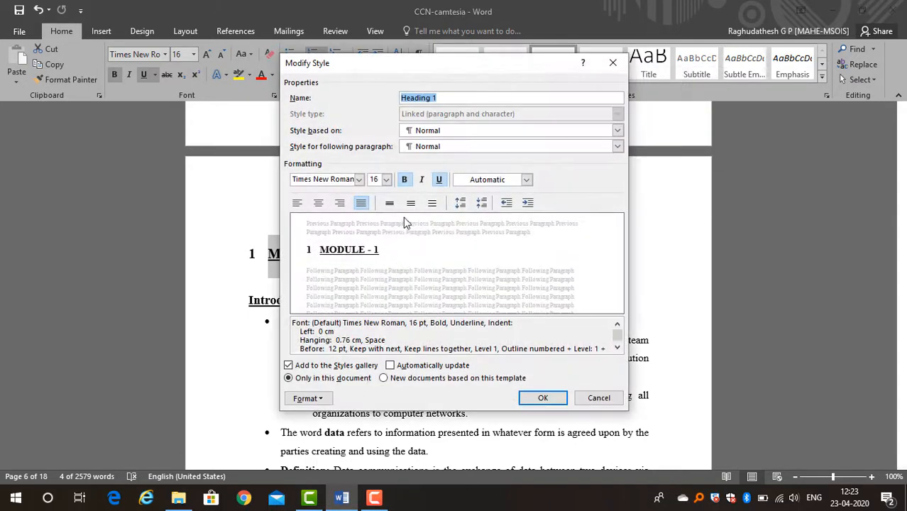
pyautogui.click(319, 204)
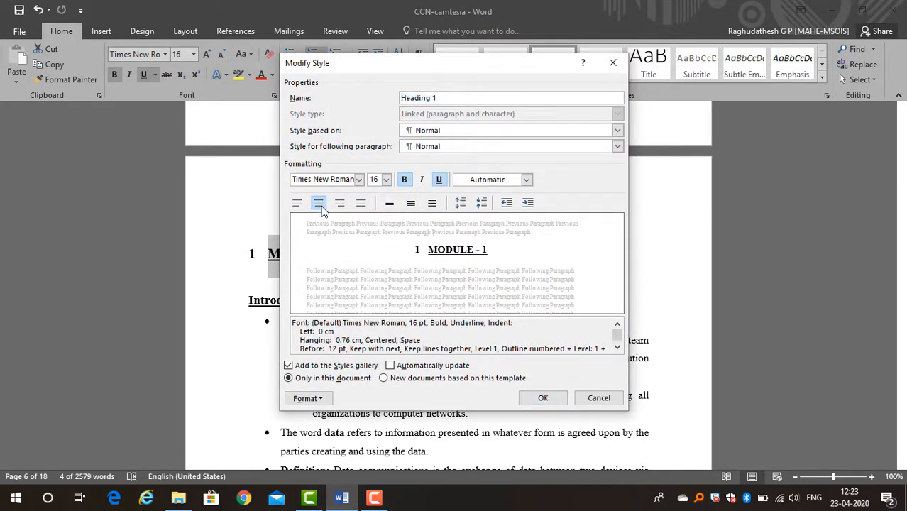
pyautogui.click(543, 399)
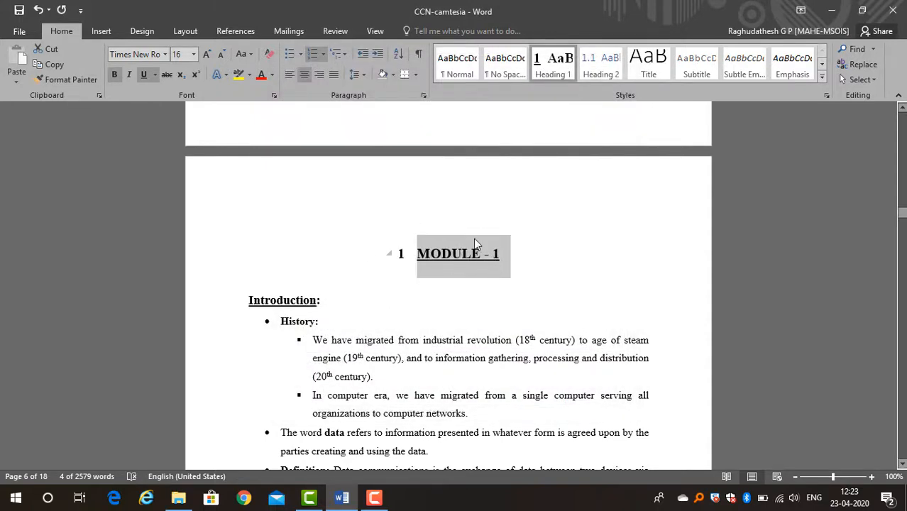
# With the Introduction heading selected, modify the Heading 2 style to bold and underlined with the automatic font color.
pyautogui.click(323, 301)
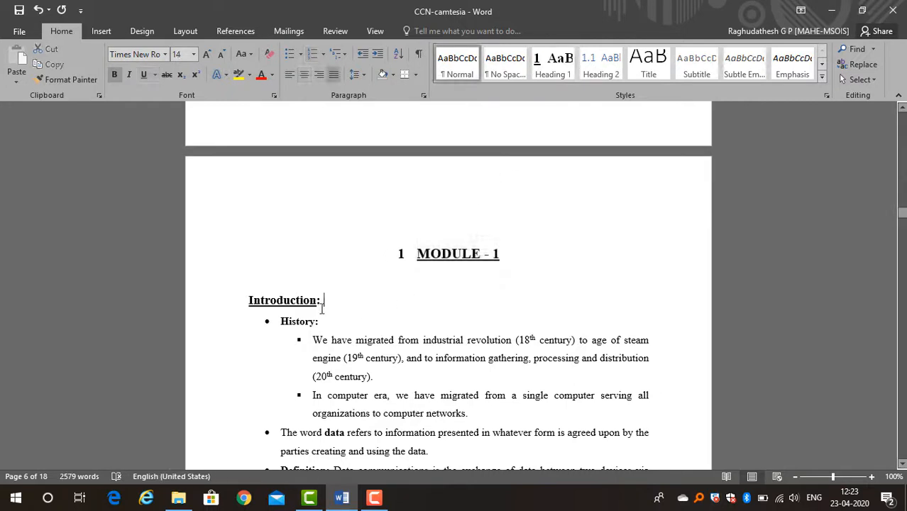
pyautogui.keyDown('shift'); pyautogui.click(249, 300); pyautogui.keyUp('shift')
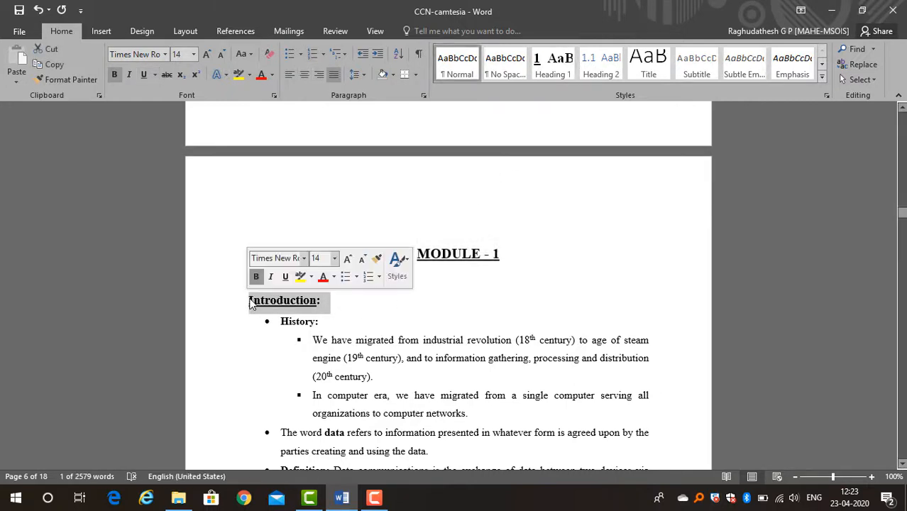
pyautogui.rightClick(597, 72)
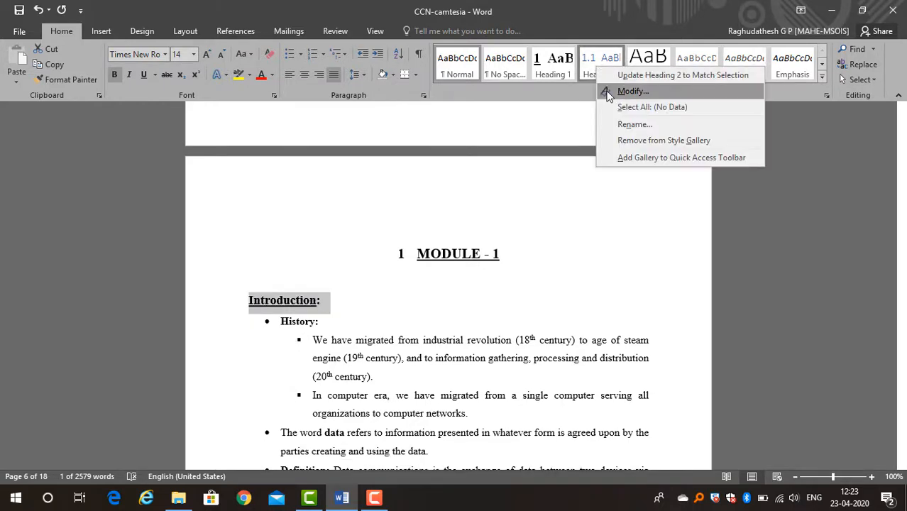
pyautogui.click(630, 91)
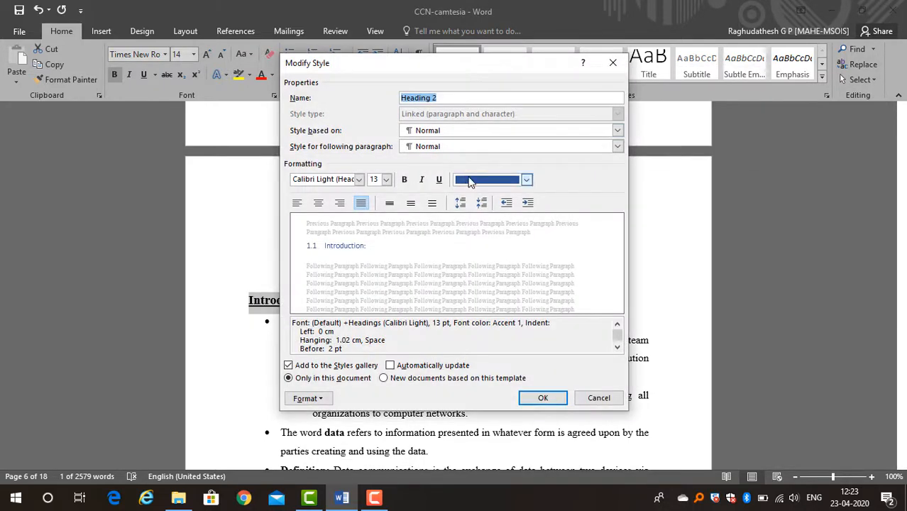
pyautogui.click(526, 180)
pyautogui.click(465, 196)
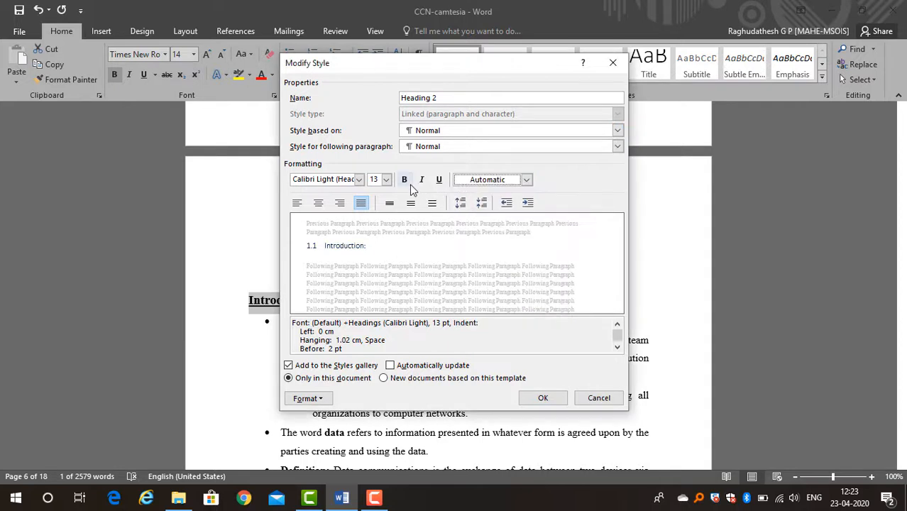
pyautogui.click(404, 180)
pyautogui.click(439, 180)
# Set the Heading 2 style's font to Times New Roman at size 14.
pyautogui.click(388, 180)
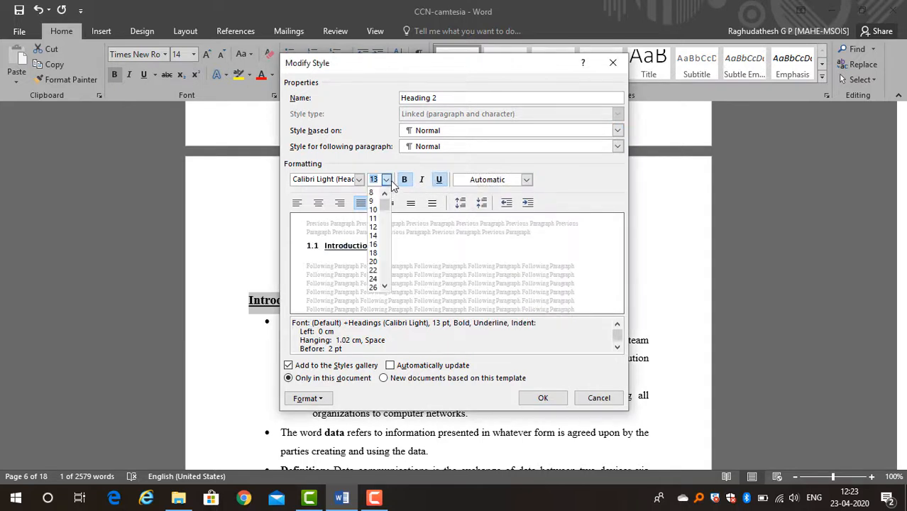
pyautogui.click(373, 235)
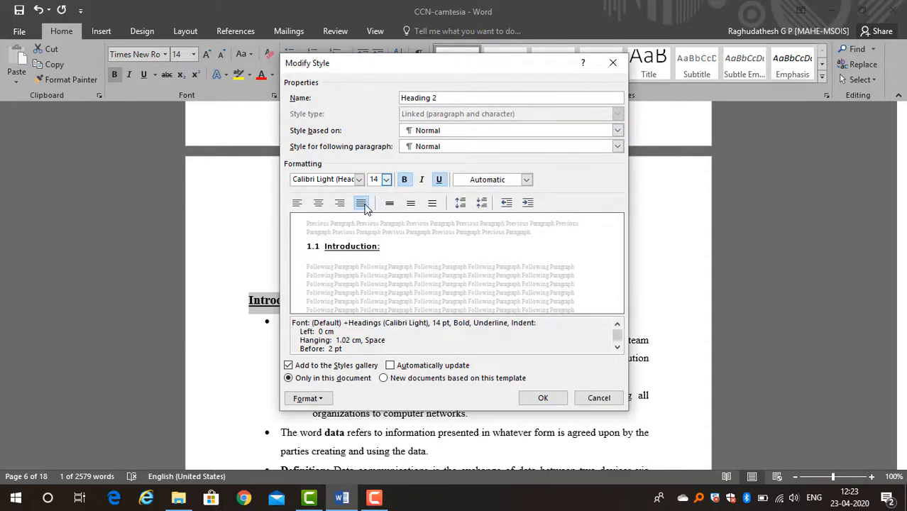
pyautogui.click(359, 180)
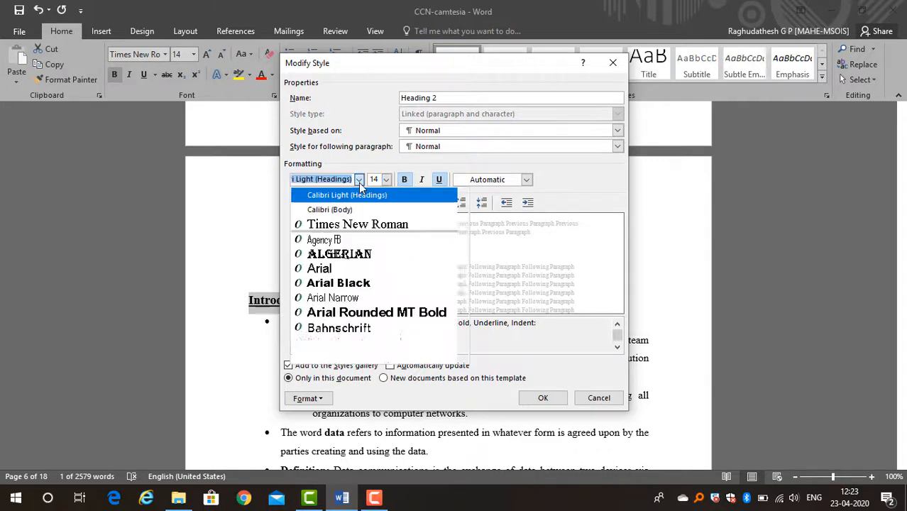
pyautogui.click(360, 225)
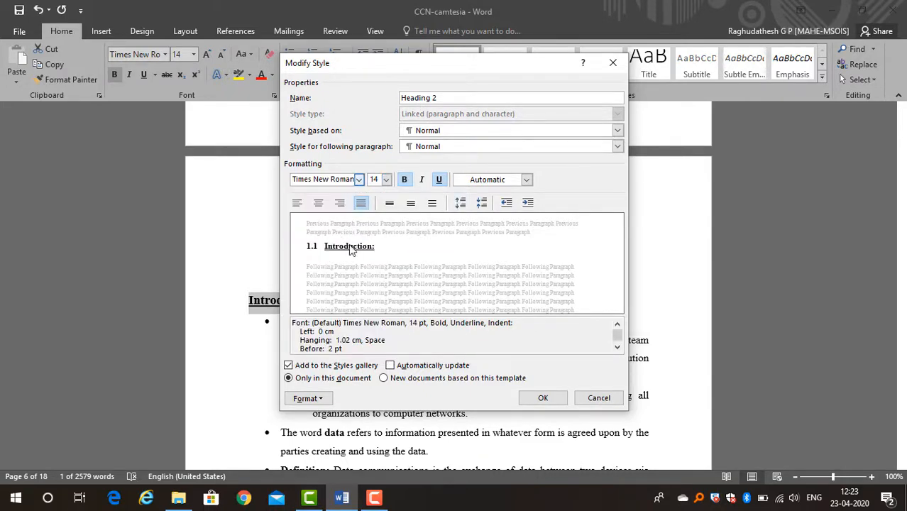
# Set the Heading 2 style's paragraph spacing after to 0 pt and save the style changes.
pyautogui.click(307, 398)
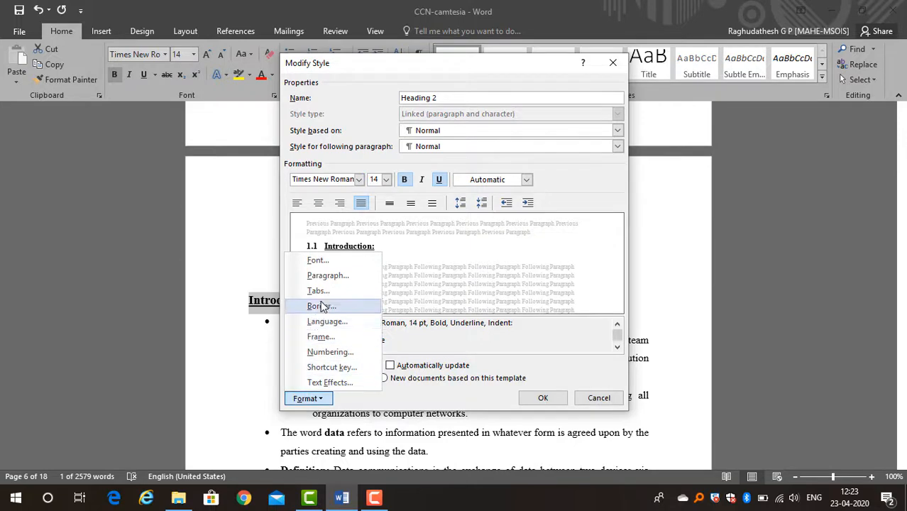
pyautogui.click(330, 281)
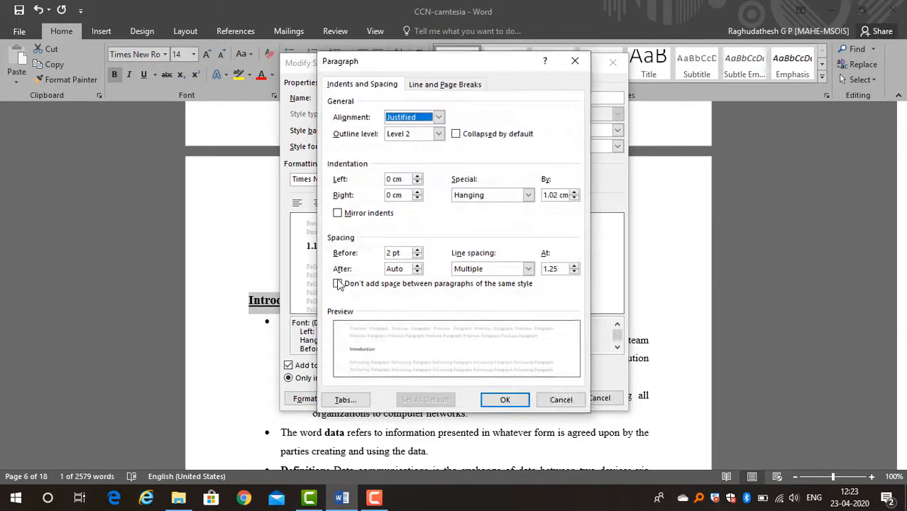
pyautogui.click(418, 268)
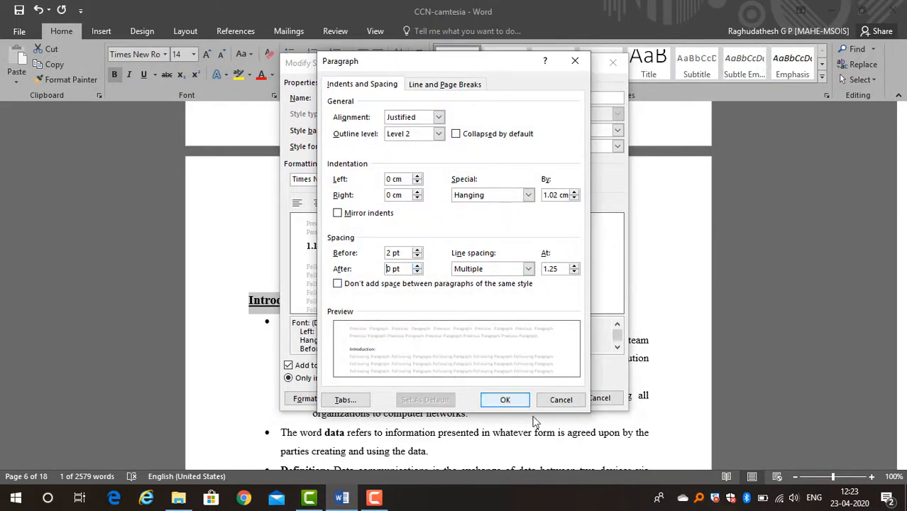
pyautogui.click(505, 400)
pyautogui.click(541, 398)
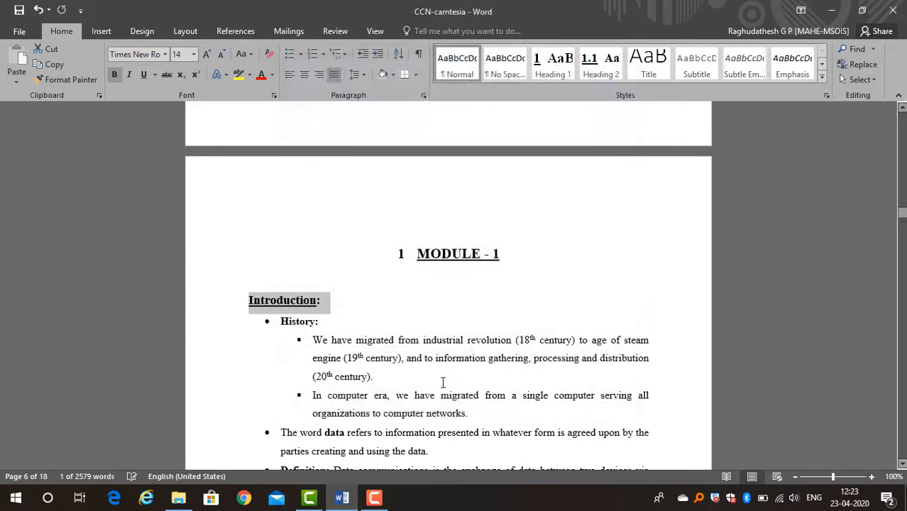
# Apply the Heading 2 style to the "Introduction:" title below MODULE - 1.
pyautogui.click(324, 299)
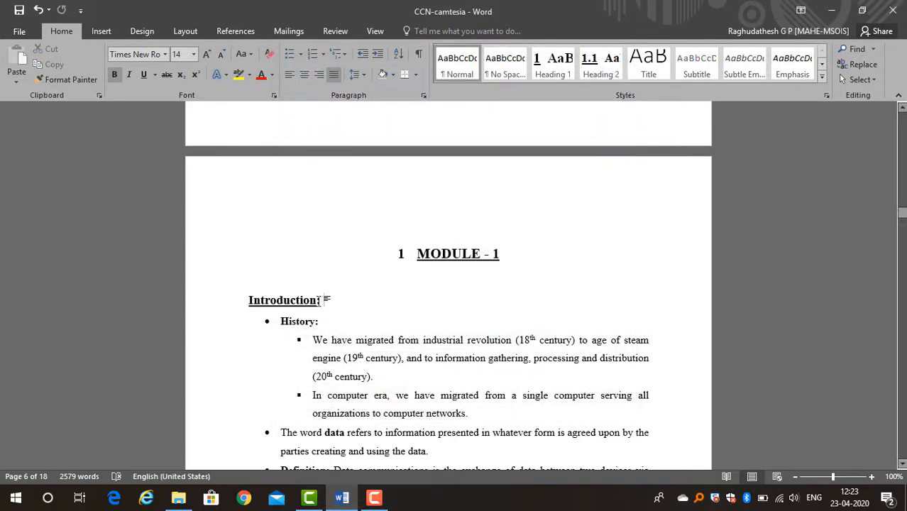
pyautogui.moveTo(327, 300); pyautogui.dragTo(202, 284)
pyautogui.click(348, 313)
pyautogui.moveTo(331, 301); pyautogui.dragTo(228, 296)
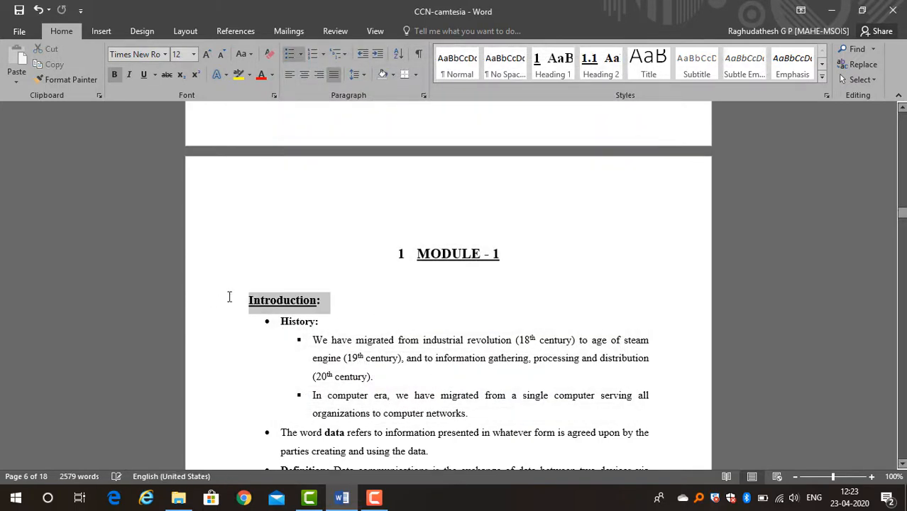
pyautogui.click(607, 77)
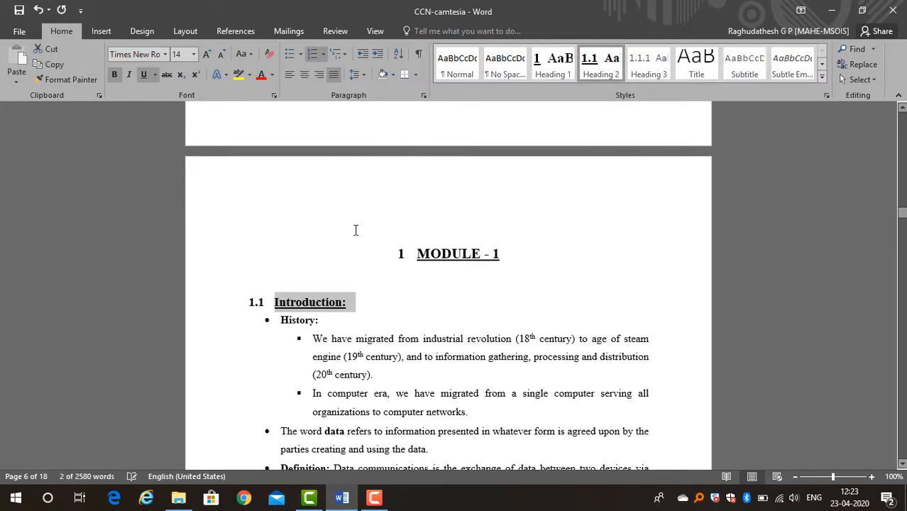
pyautogui.click(424, 323)
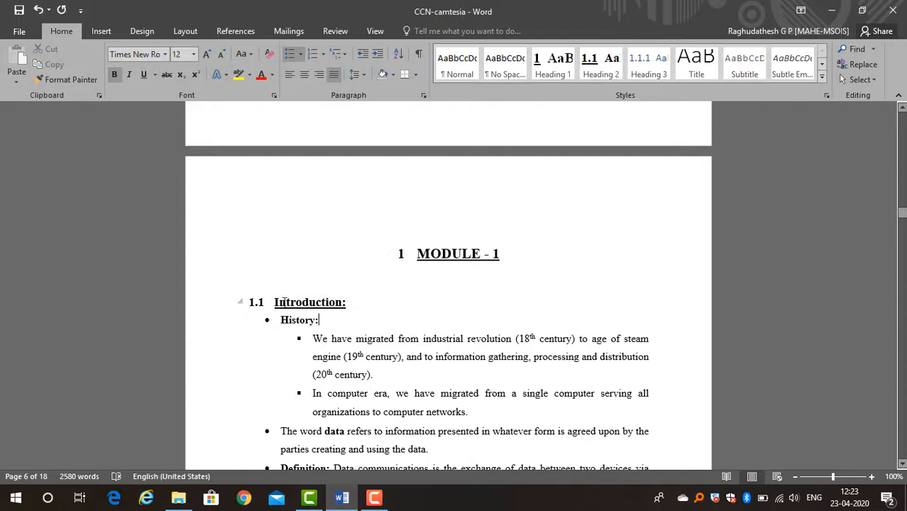
# With the "History:" line selected, modify the Heading 3 style to bold without underline, using the automatic font color.
pyautogui.scroll(-1, 381, 301)
pyautogui.scroll(-1, 321, 297)
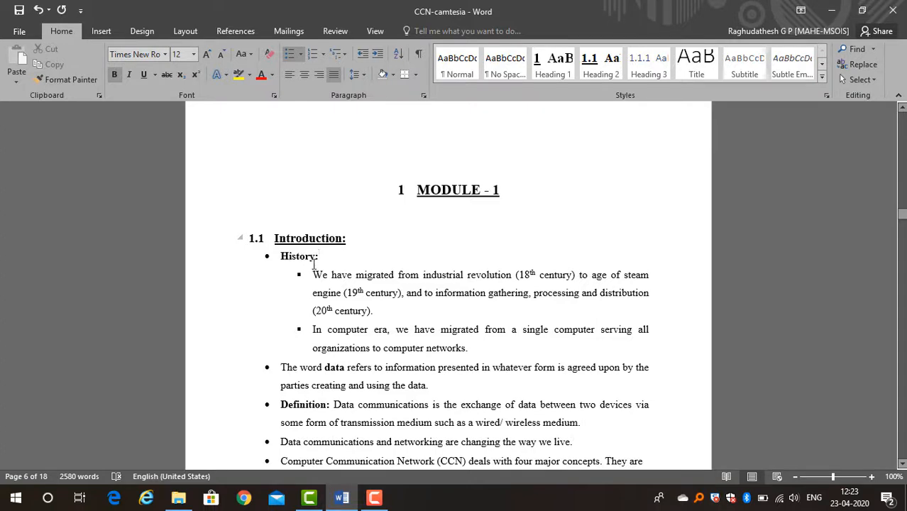
pyautogui.moveTo(329, 260); pyautogui.dragTo(279, 257)
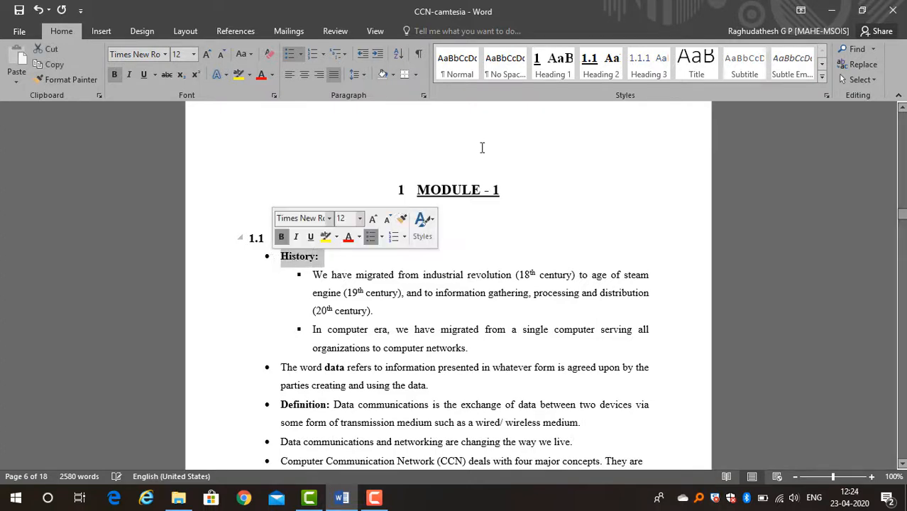
pyautogui.click(647, 74)
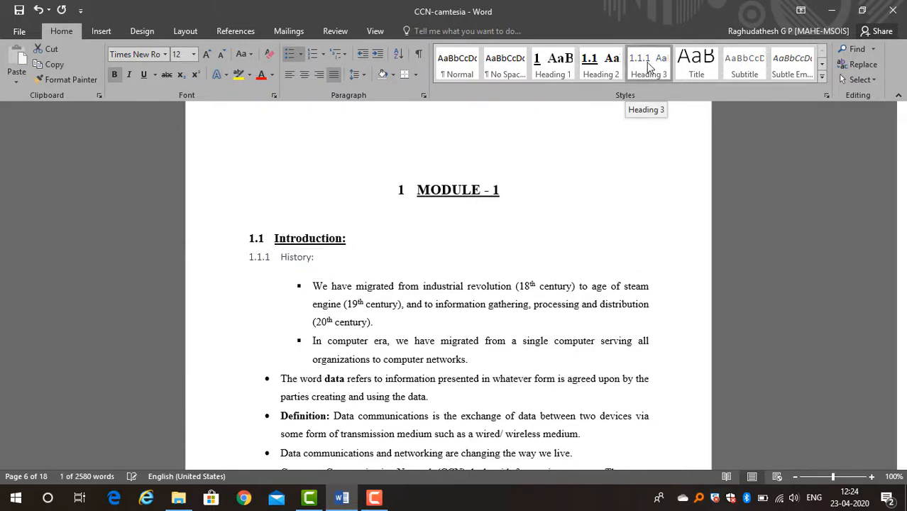
pyautogui.rightClick(646, 66)
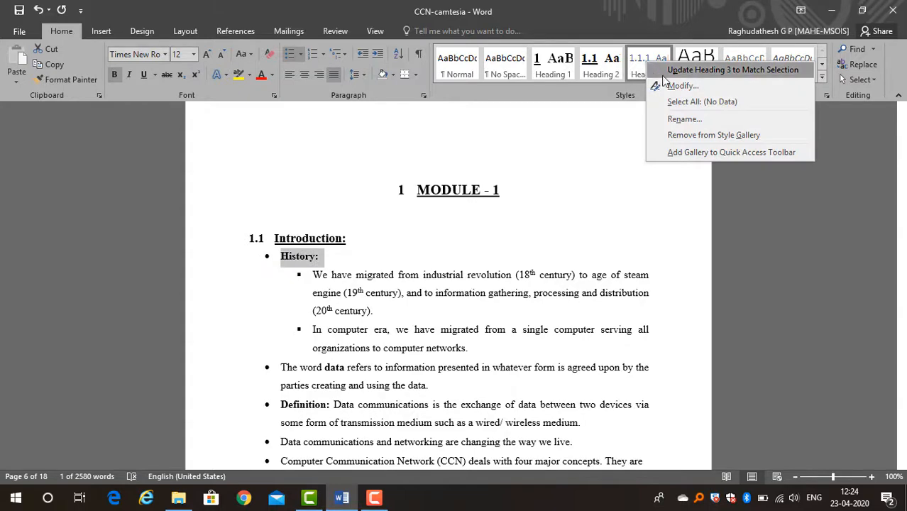
pyautogui.click(681, 85)
pyautogui.click(485, 181)
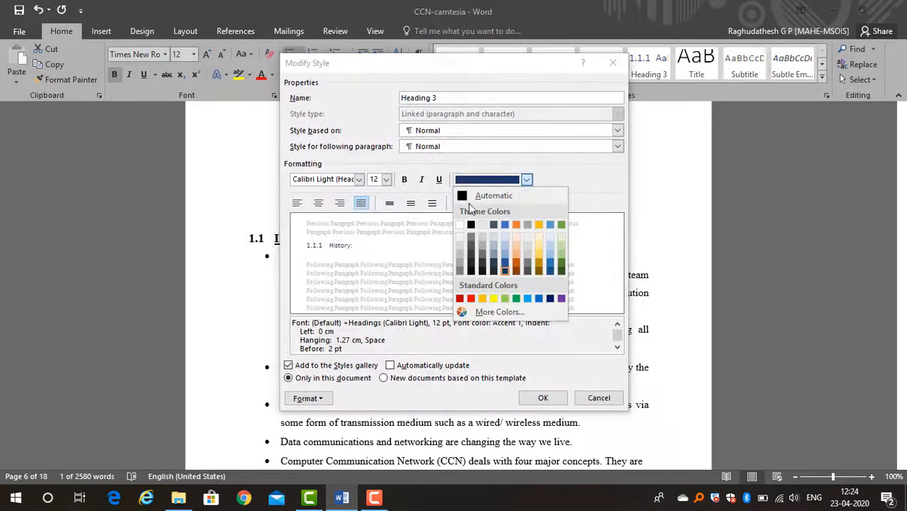
pyautogui.click(494, 195)
pyautogui.click(404, 180)
pyautogui.click(439, 181)
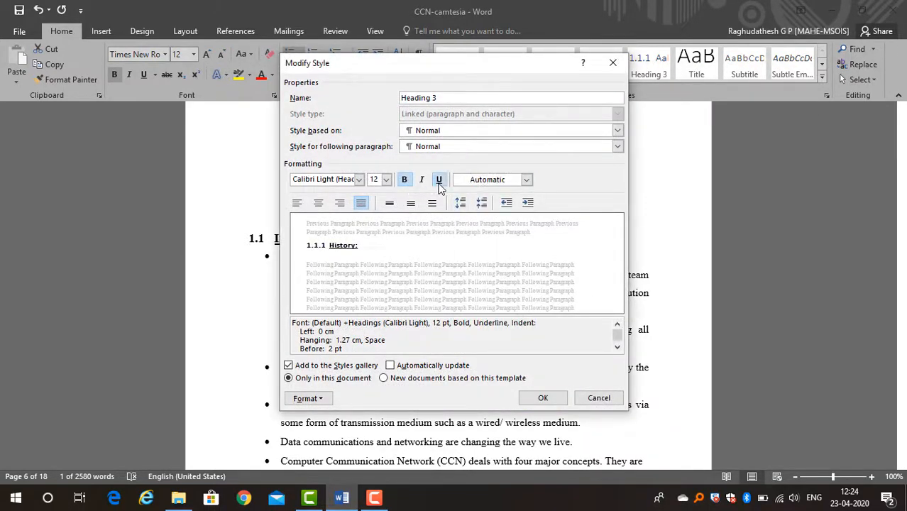
pyautogui.click(439, 180)
# Set the Heading 3 style's font to Times New Roman at size 12.
pyautogui.click(386, 181)
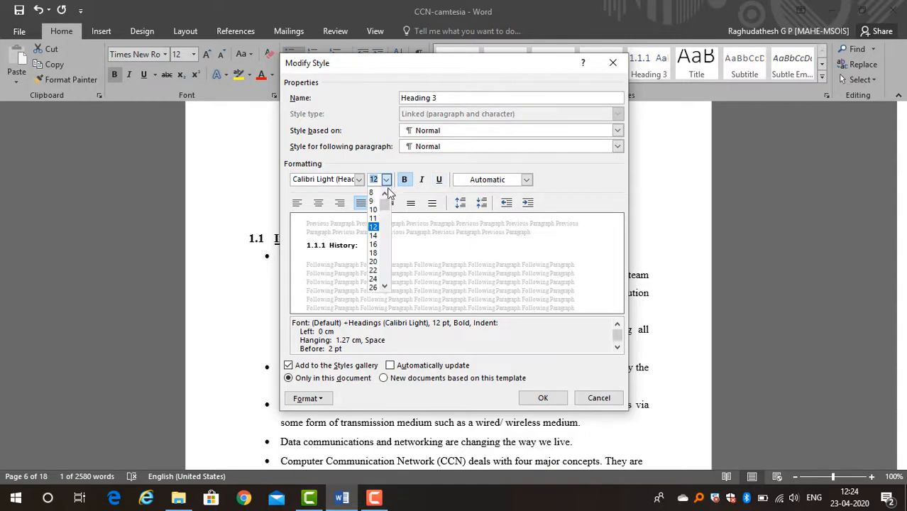
pyautogui.click(374, 228)
pyautogui.click(360, 180)
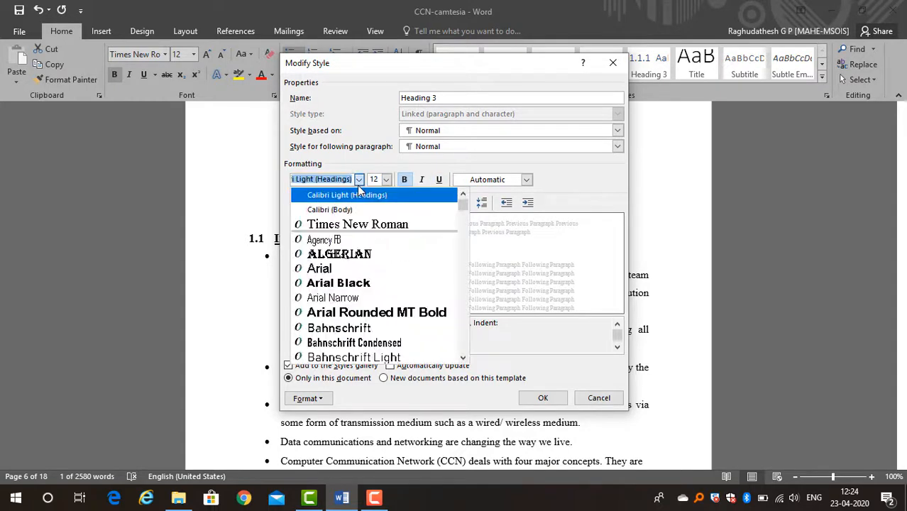
pyautogui.click(341, 218)
# Set the Heading 3 style's paragraph spacing after to 0 pt and save the style changes.
pyautogui.click(323, 396)
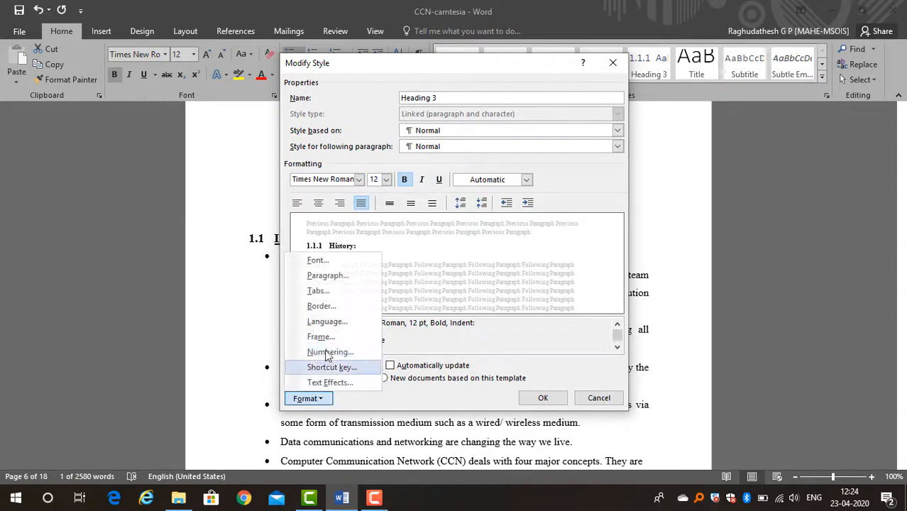
pyautogui.click(343, 283)
pyautogui.click(417, 272)
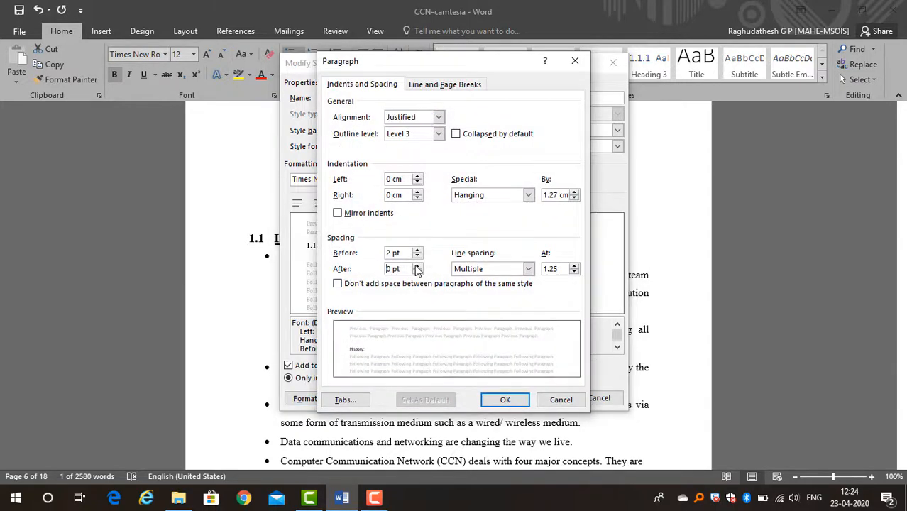
pyautogui.click(495, 402)
pyautogui.click(543, 400)
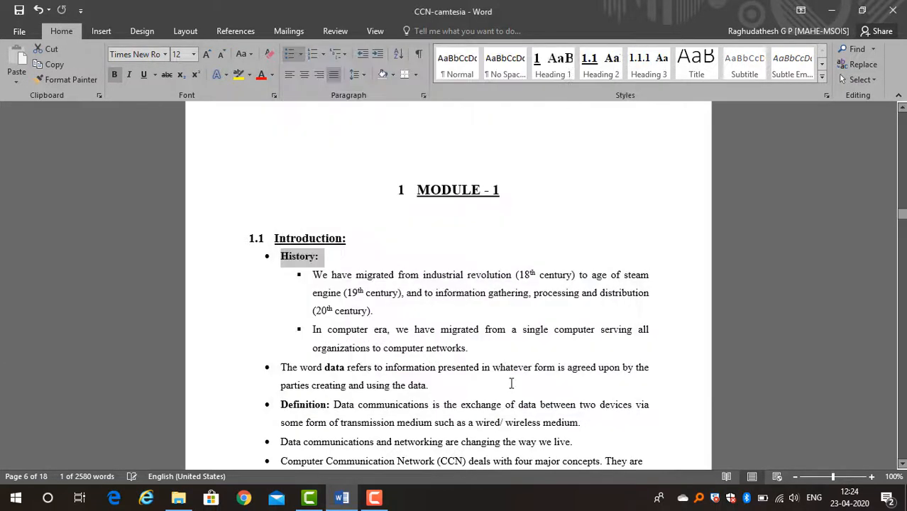
# Apply the Heading 3 style to the "History:" line under Introduction.
pyautogui.click(359, 259)
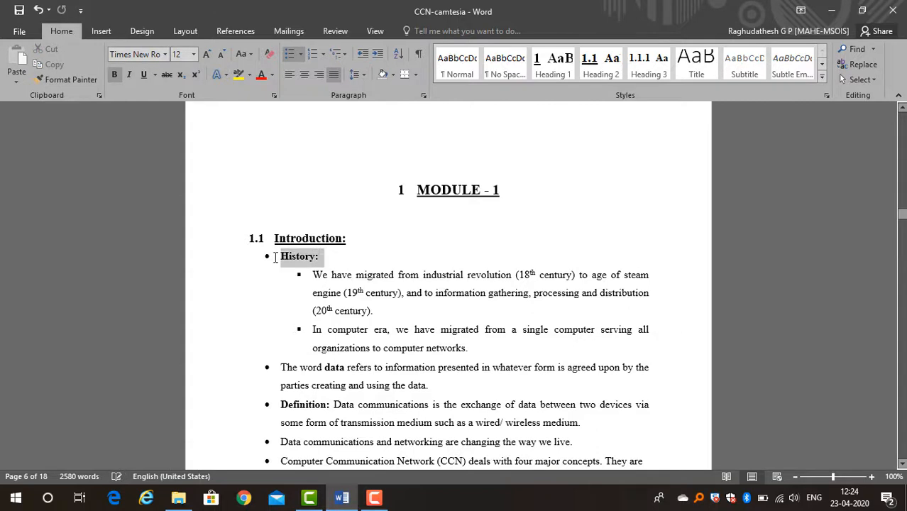
pyautogui.click(643, 77)
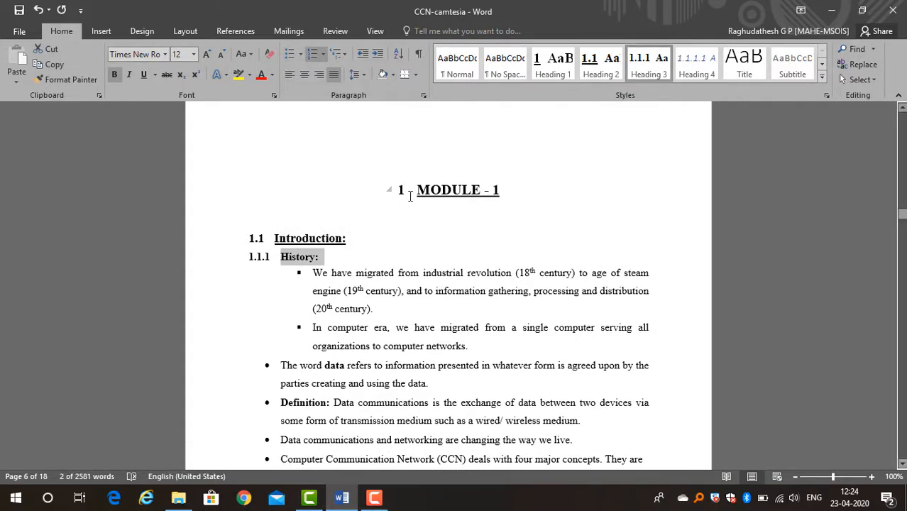
pyautogui.click(409, 197)
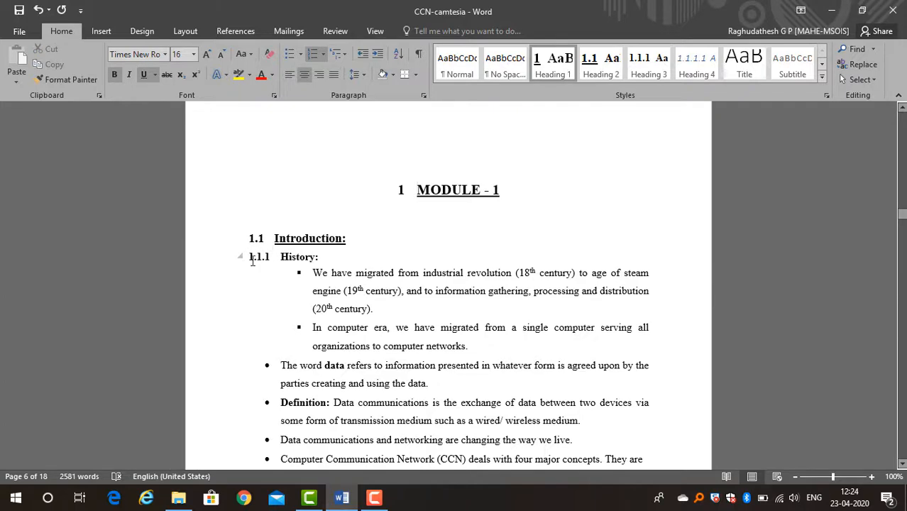
# Try to copy the History heading's formatting onto only the "Definition:" label with Format Painter.
pyautogui.scroll(-3, 353, 277)
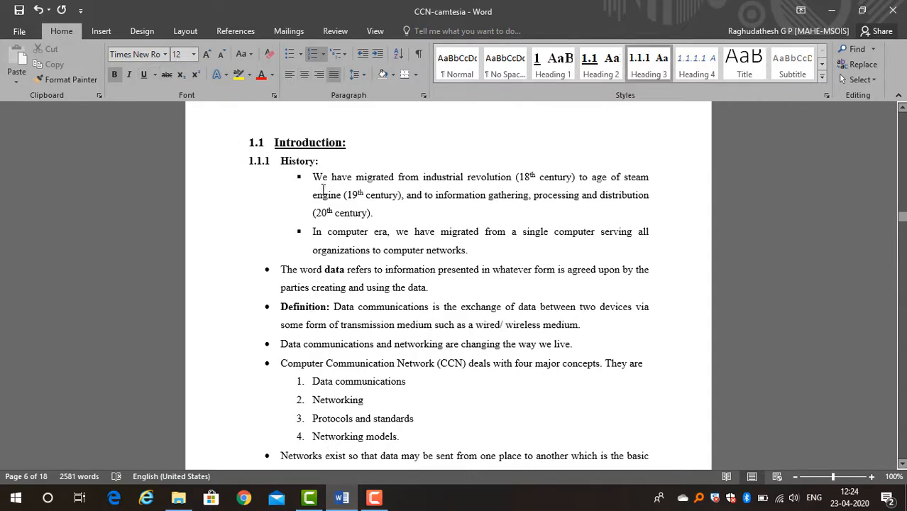
pyautogui.moveTo(336, 160); pyautogui.dragTo(281, 160)
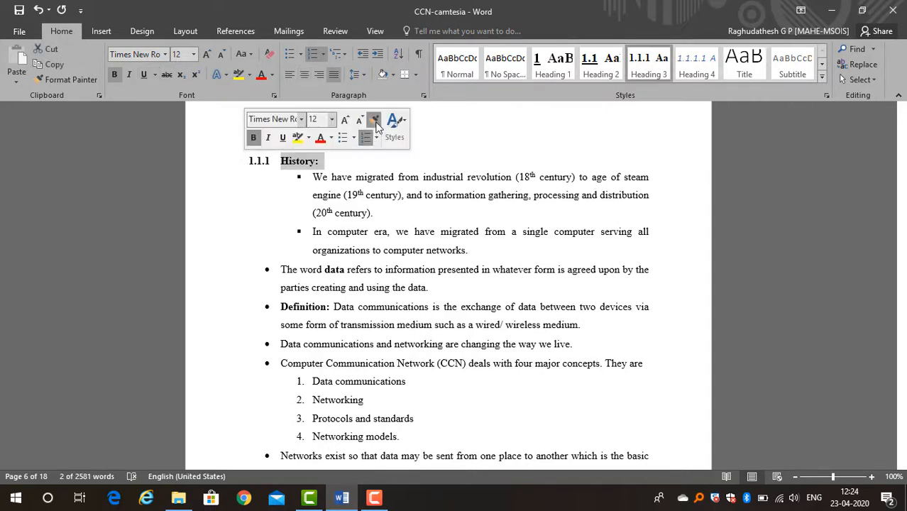
pyautogui.click(374, 119)
pyautogui.moveTo(332, 308); pyautogui.dragTo(248, 308)
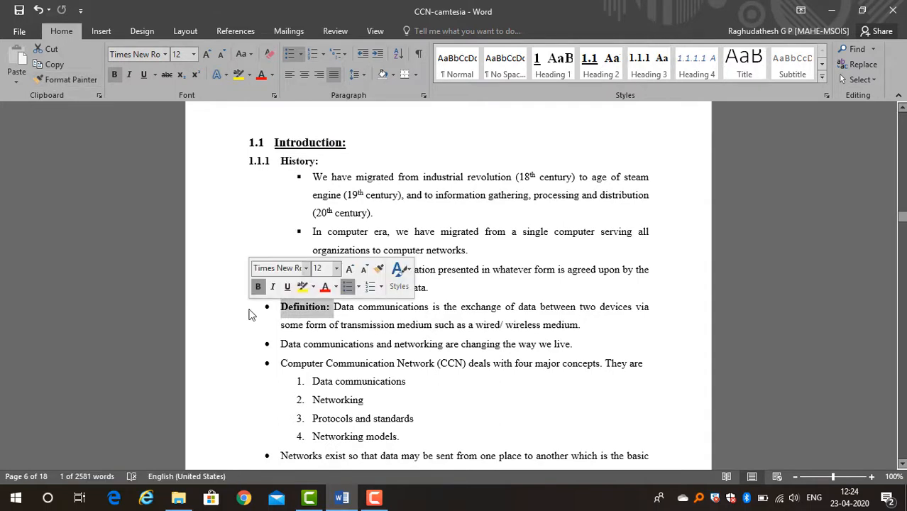
# Copy the History heading's formatting onto the entire "Definition:" paragraph with Format Painter.
pyautogui.moveTo(332, 156); pyautogui.dragTo(253, 164)
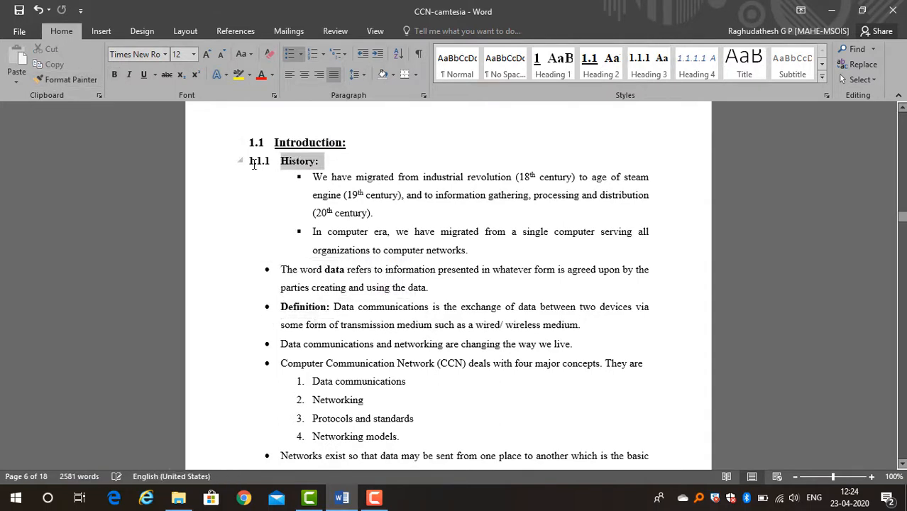
pyautogui.click(351, 141)
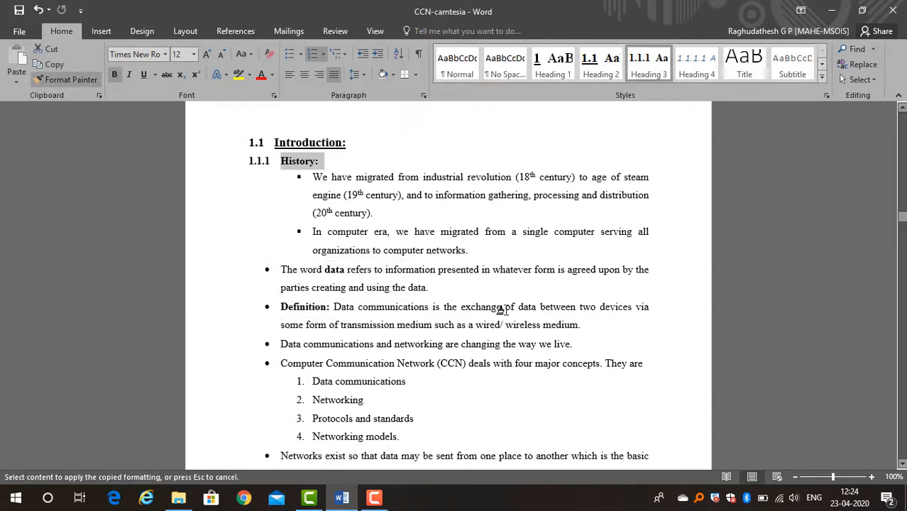
pyautogui.moveTo(589, 328)
pyautogui.mouseDown()
pyautogui.moveTo(311, 287)
pyautogui.moveTo(248, 304)
pyautogui.moveTo(247, 313)
pyautogui.mouseUp()
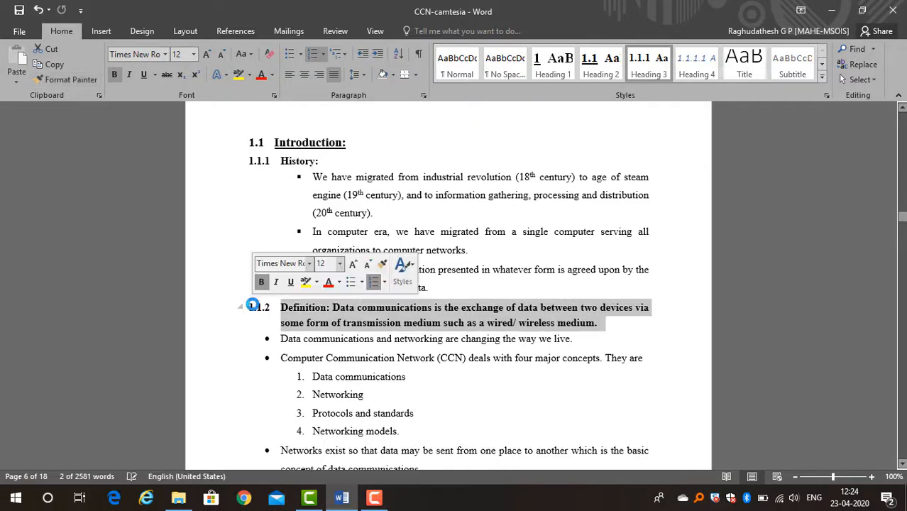
pyautogui.click(254, 318)
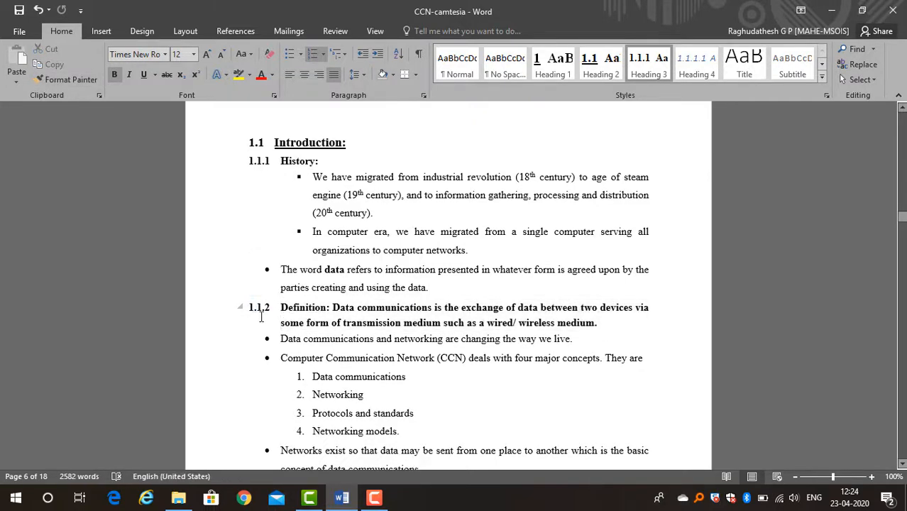
# Copy the Definition paragraph's Heading 3 formatting onto the "Protocol:" line near the end of the page with Format Painter.
pyautogui.scroll(-6, 344, 307)
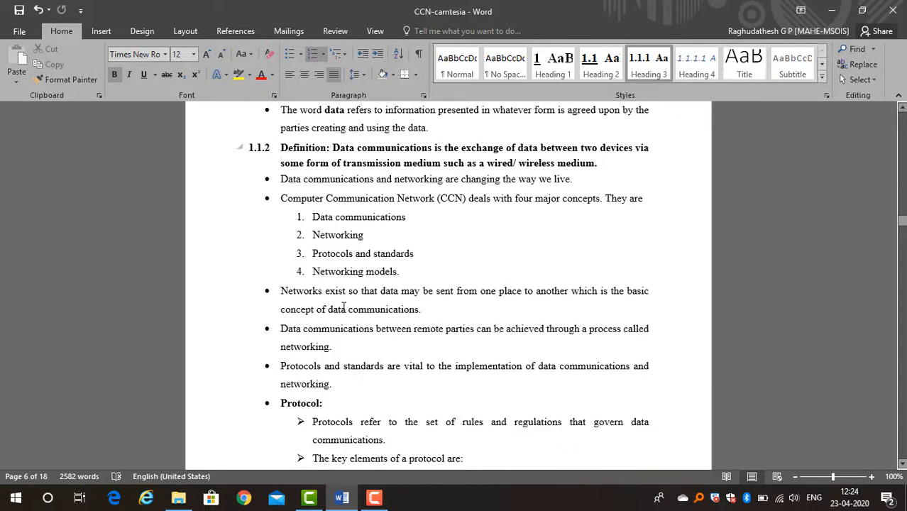
pyautogui.scroll(5, 344, 307)
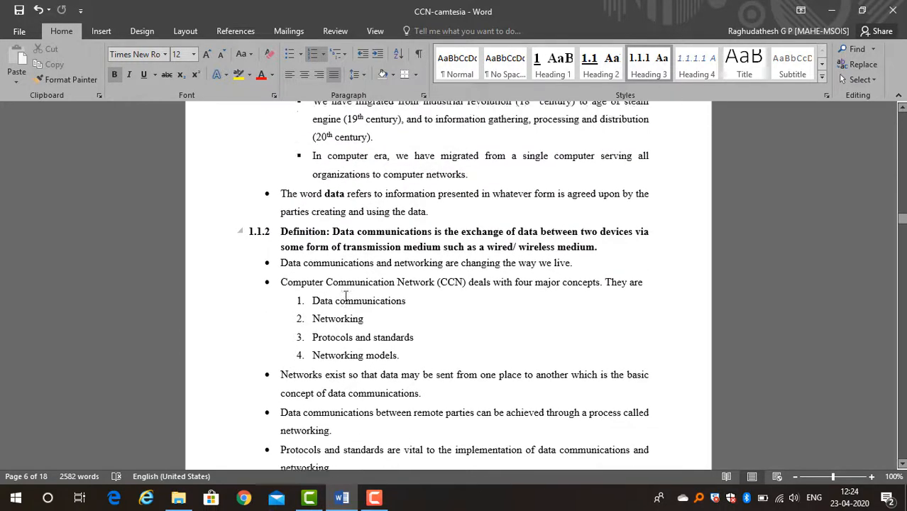
pyautogui.scroll(-1, 345, 297)
pyautogui.scroll(-4, 345, 297)
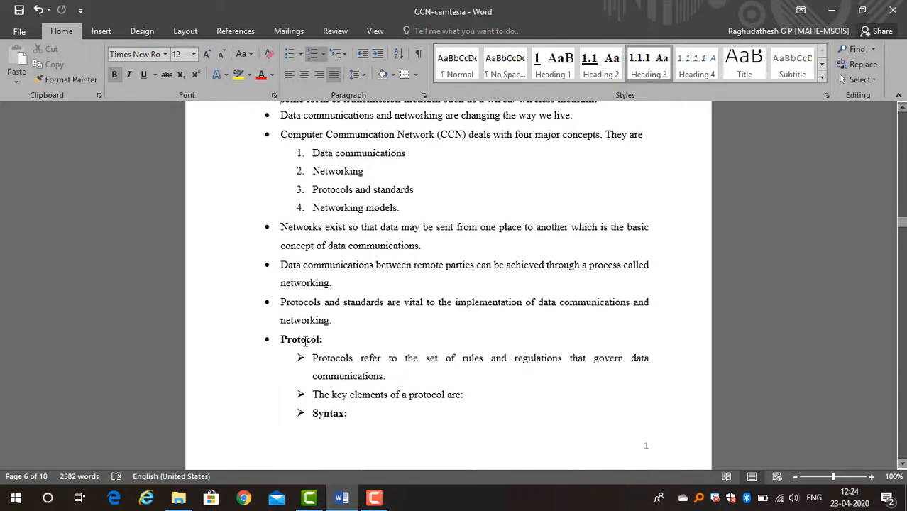
pyautogui.scroll(4, 345, 297)
pyautogui.scroll(-1, 387, 154)
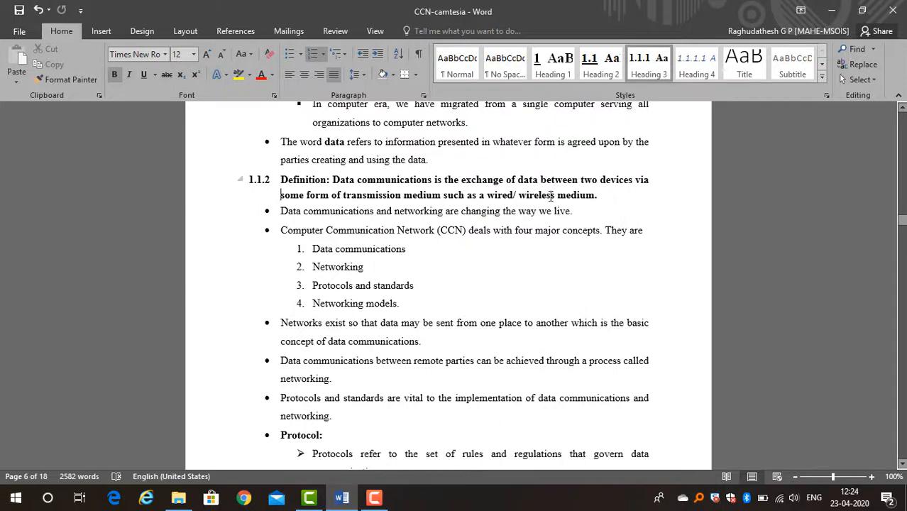
pyautogui.moveTo(600, 196)
pyautogui.mouseDown()
pyautogui.moveTo(219, 168)
pyautogui.moveTo(203, 188)
pyautogui.mouseUp()
pyautogui.click(325, 149)
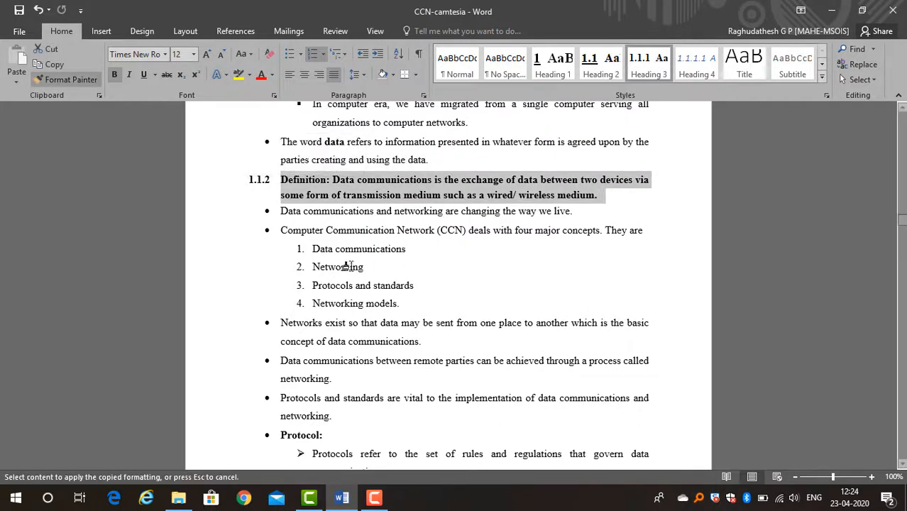
pyautogui.scroll(-2, 348, 267)
pyautogui.moveTo(334, 340); pyautogui.dragTo(241, 345)
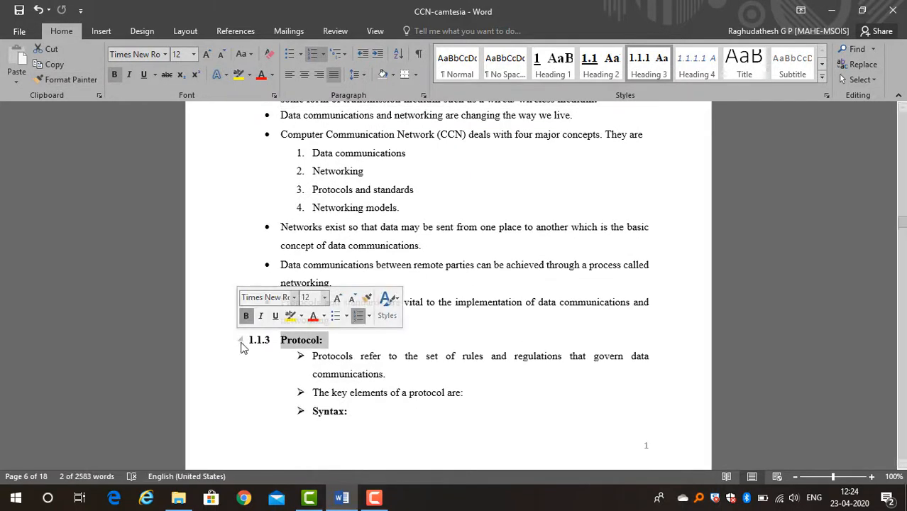
# Modify the Heading 4 style to use Automatic font color and bold text, with italics turned off.
pyautogui.scroll(-7, 293, 352)
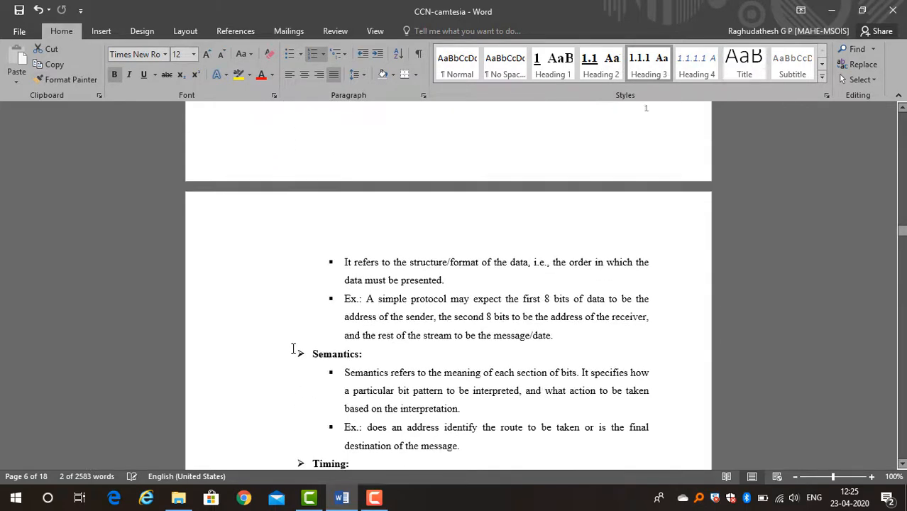
pyautogui.scroll(3, 293, 349)
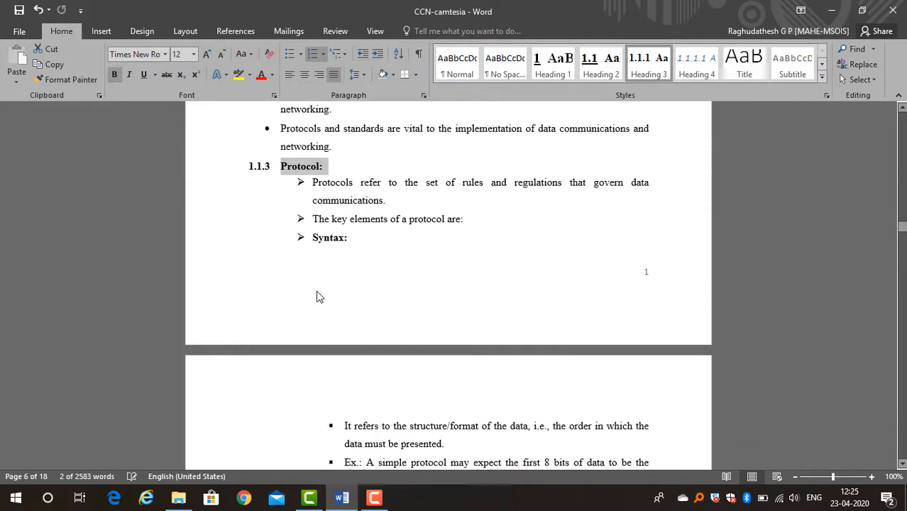
pyautogui.scroll(-1, 402, 201)
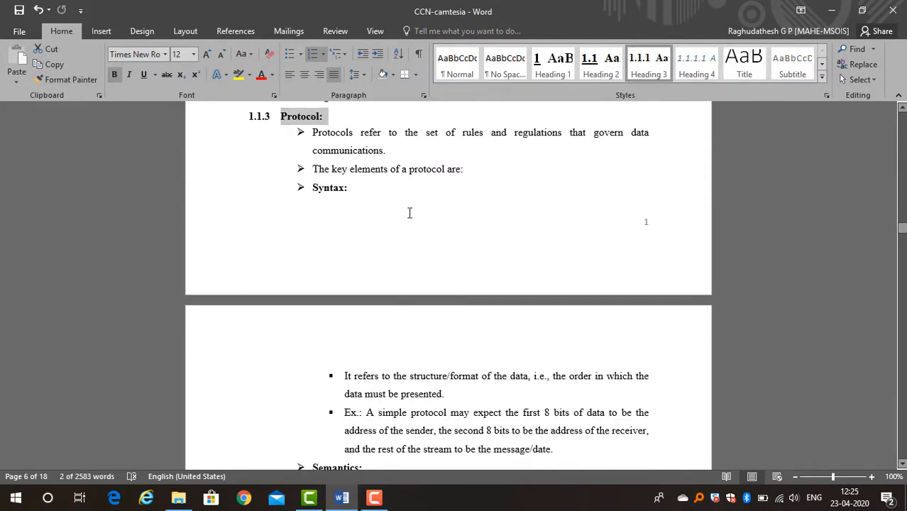
pyautogui.scroll(-3, 332, 293)
pyautogui.scroll(3, 348, 281)
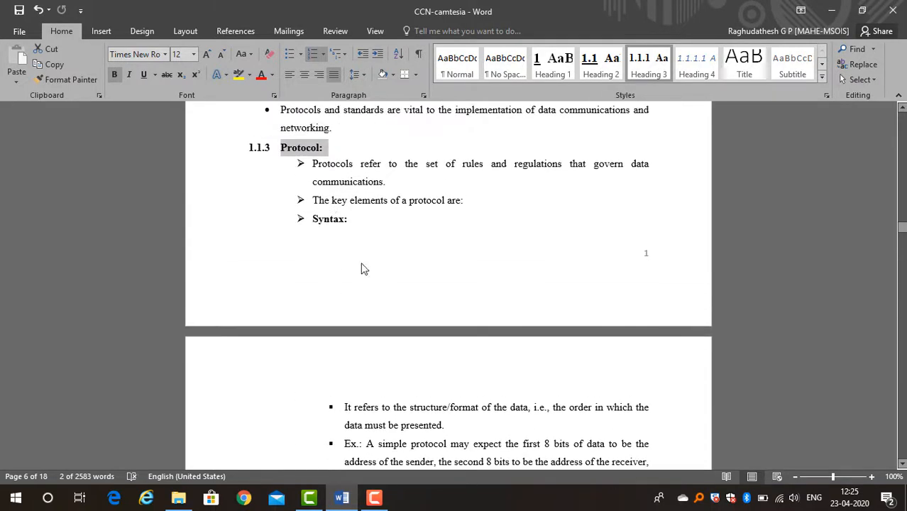
pyautogui.rightClick(695, 74)
pyautogui.click(729, 93)
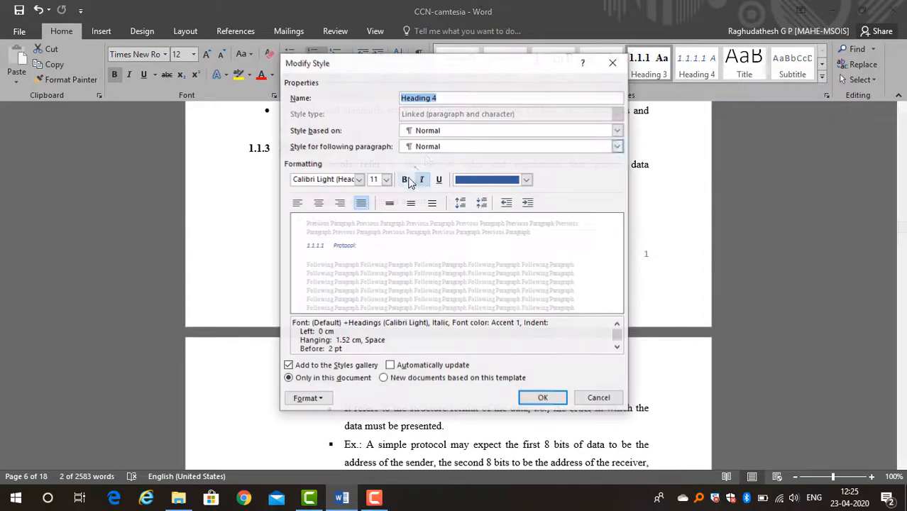
pyautogui.click(469, 181)
pyautogui.click(463, 199)
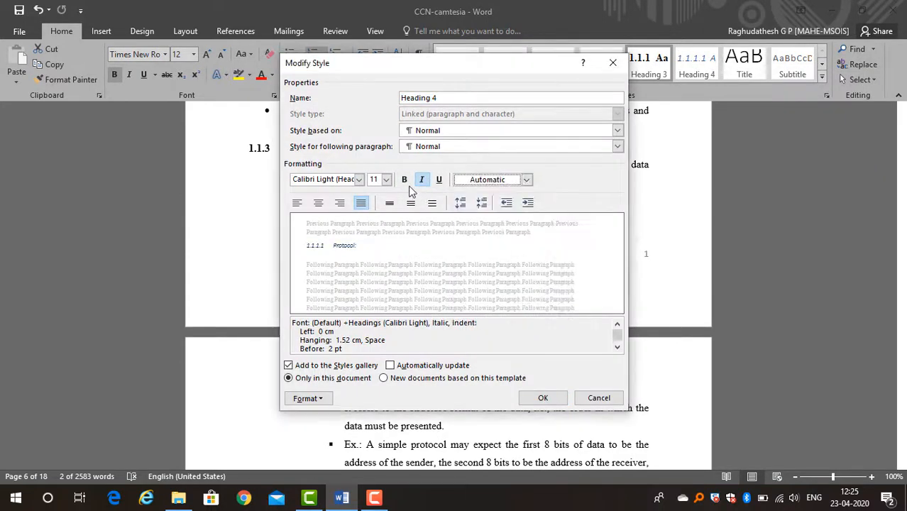
pyautogui.click(404, 180)
pyautogui.click(422, 179)
# Set the Heading 4 style's font to Times New Roman at size 12.
pyautogui.click(386, 180)
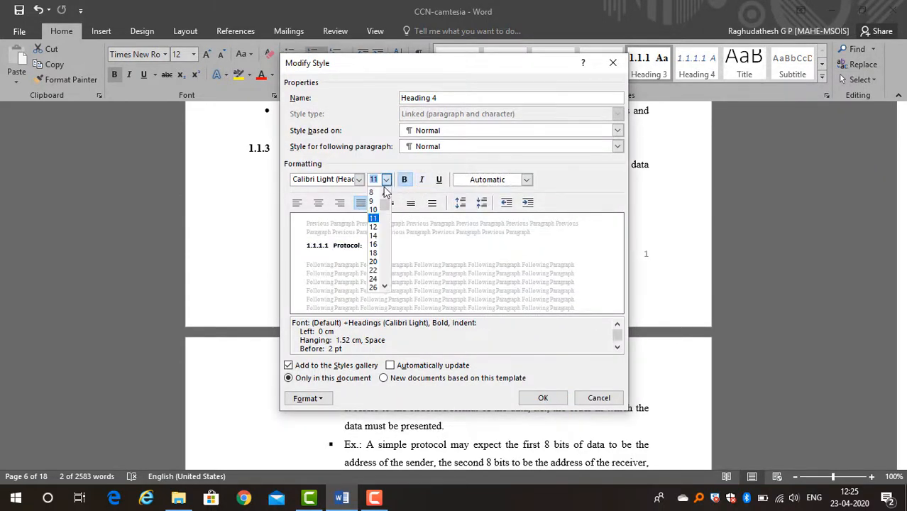
pyautogui.click(374, 227)
pyautogui.click(359, 180)
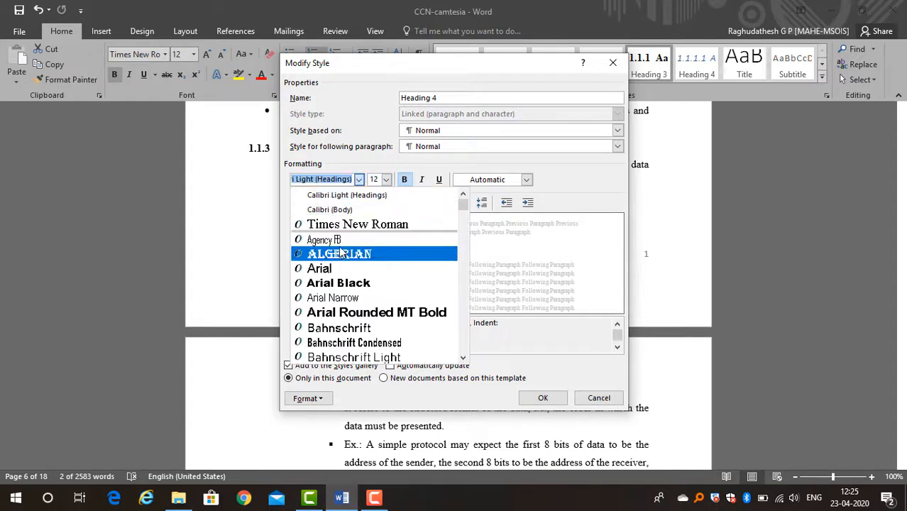
pyautogui.click(341, 224)
# Remove the automatic gap after the paragraph in the Heading 4 style's spacing settings and save the style changes.
pyautogui.click(310, 398)
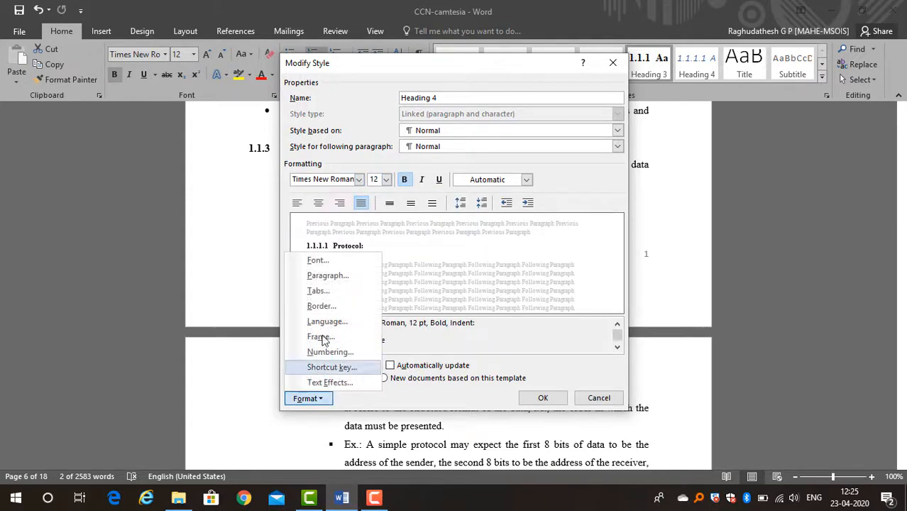
pyautogui.click(345, 279)
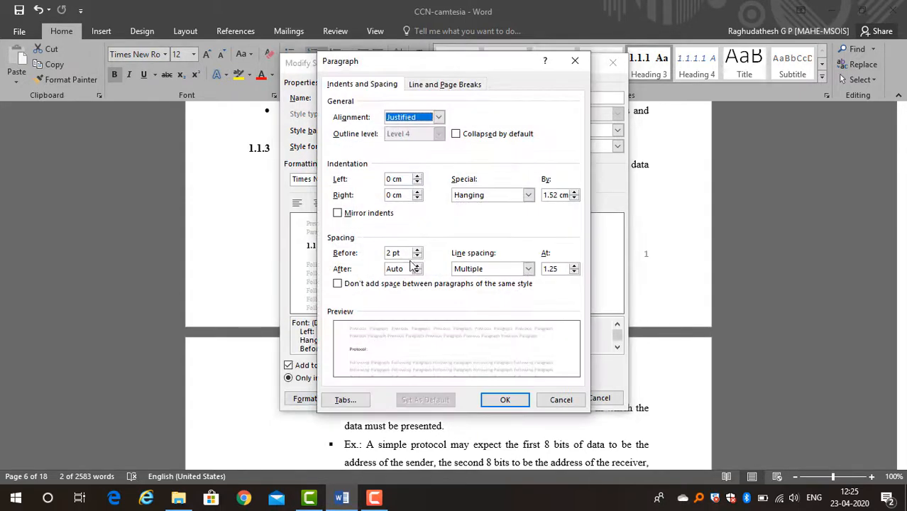
pyautogui.click(417, 266)
pyautogui.click(505, 400)
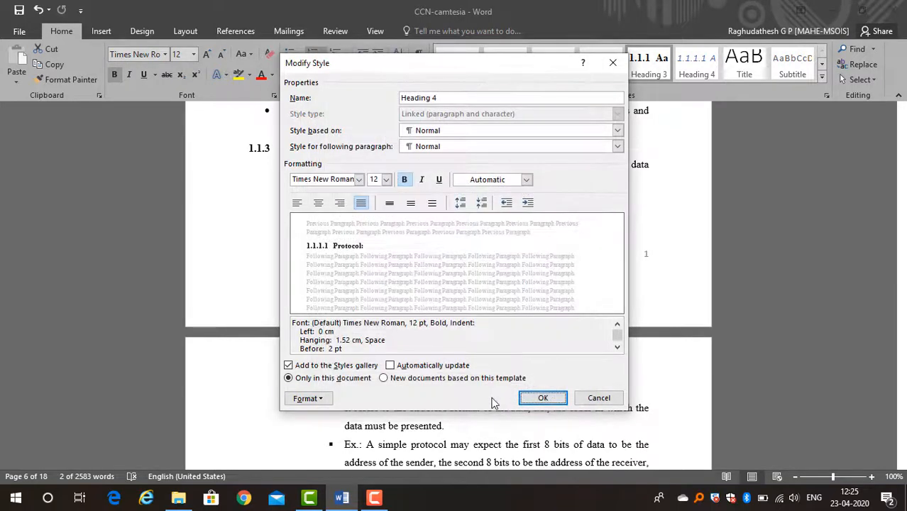
pyautogui.click(538, 398)
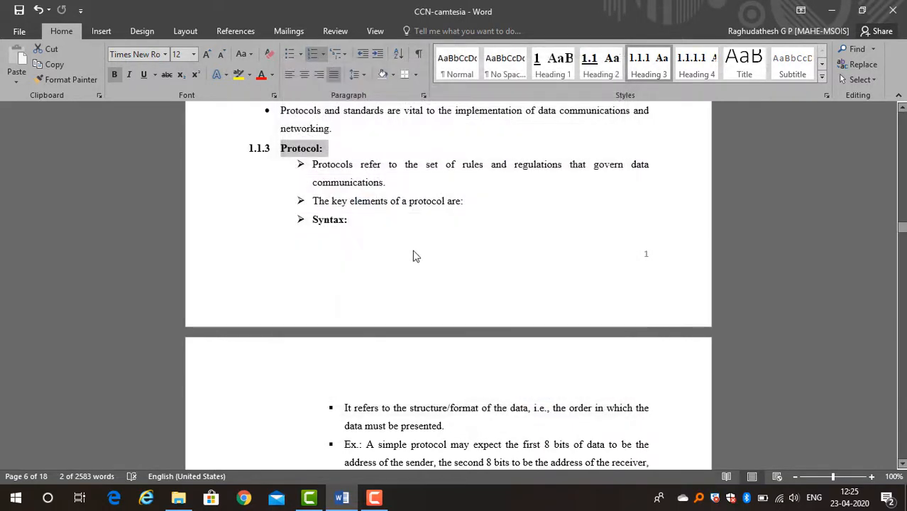
# Apply the Heading 4 style to the "Syntax:" line under Protocol.
pyautogui.scroll(1, 412, 256)
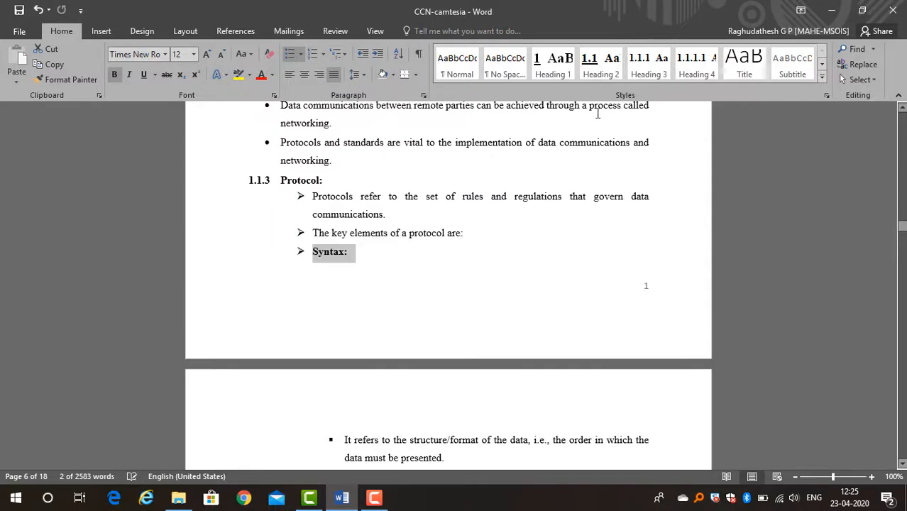
pyautogui.click(697, 64)
pyautogui.scroll(-3, 285, 267)
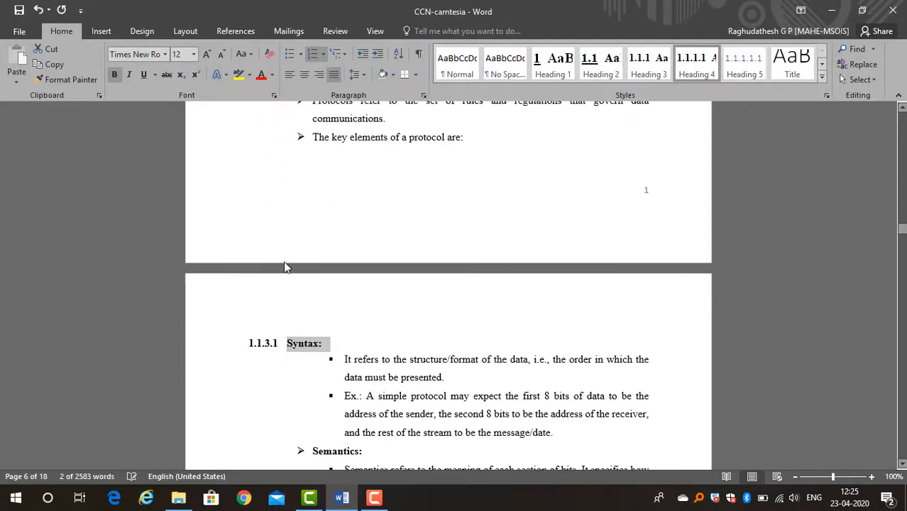
# Copy the Syntax heading's Heading 4 formatting onto the "Semantics:" line with Format Painter.
pyautogui.scroll(-3, 298, 347)
pyautogui.click(332, 257)
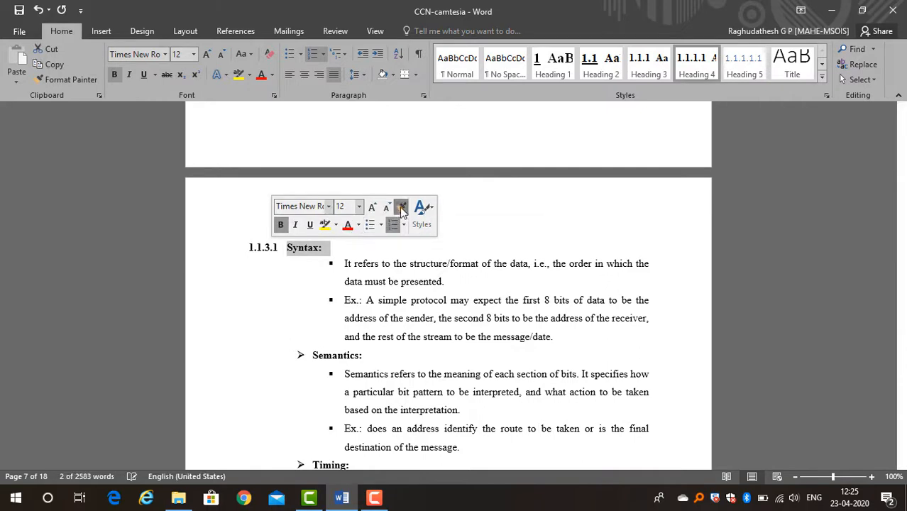
pyautogui.click(402, 207)
pyautogui.click(269, 354)
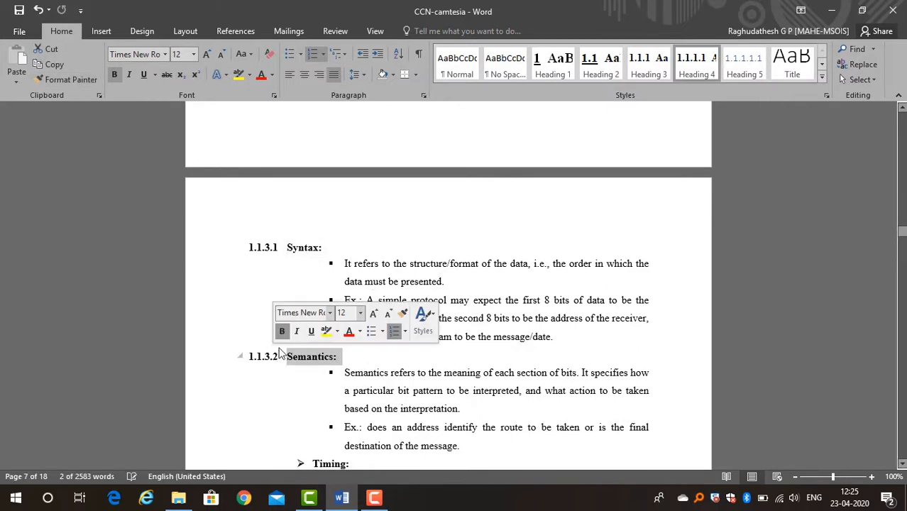
# Copy the Semantics heading's Heading 4 formatting onto the "Timing:" line with Format Painter.
pyautogui.scroll(-3, 366, 261)
pyautogui.doubleClick(363, 262)
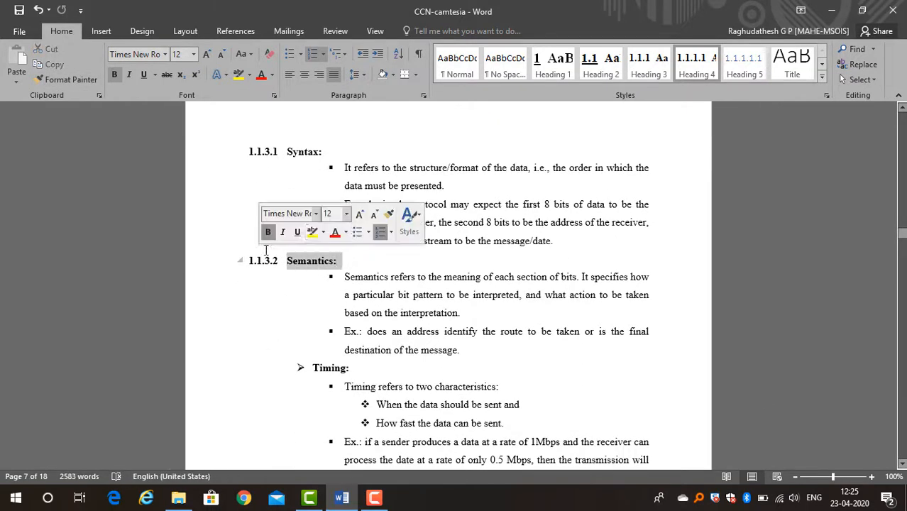
pyautogui.click(362, 233)
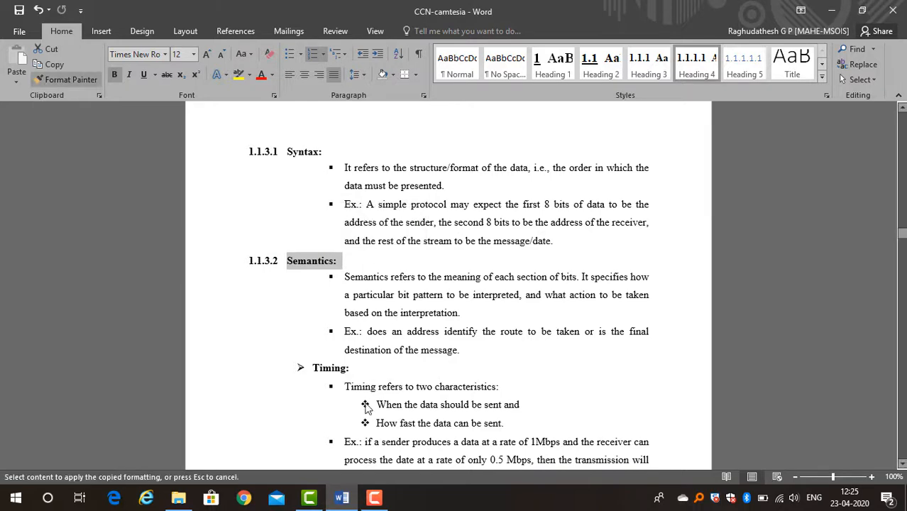
pyautogui.click(264, 374)
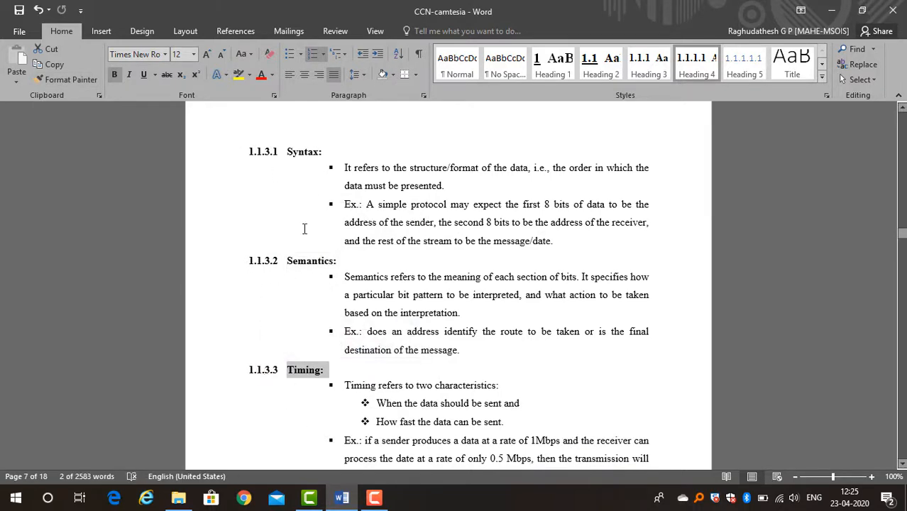
# Review the heading numbering from the Module 1 title through the Protocol subheadings down to the Standard section.
pyautogui.scroll(20, 304, 229)
pyautogui.scroll(-2, 386, 278)
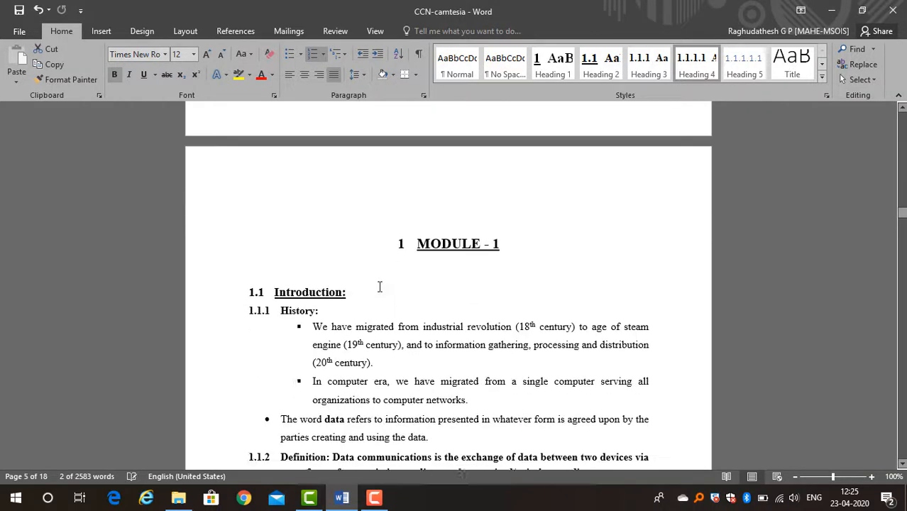
pyautogui.scroll(-2, 380, 287)
pyautogui.scroll(-8, 276, 266)
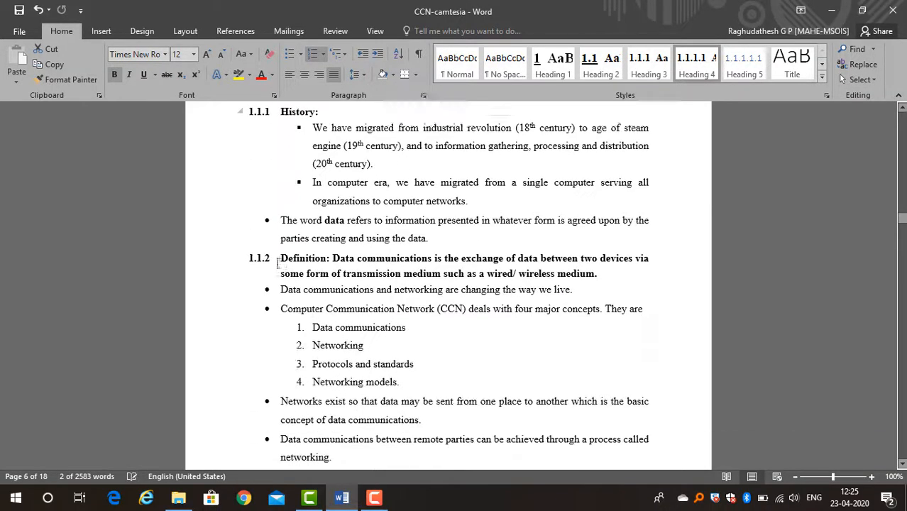
pyautogui.scroll(2, 273, 260)
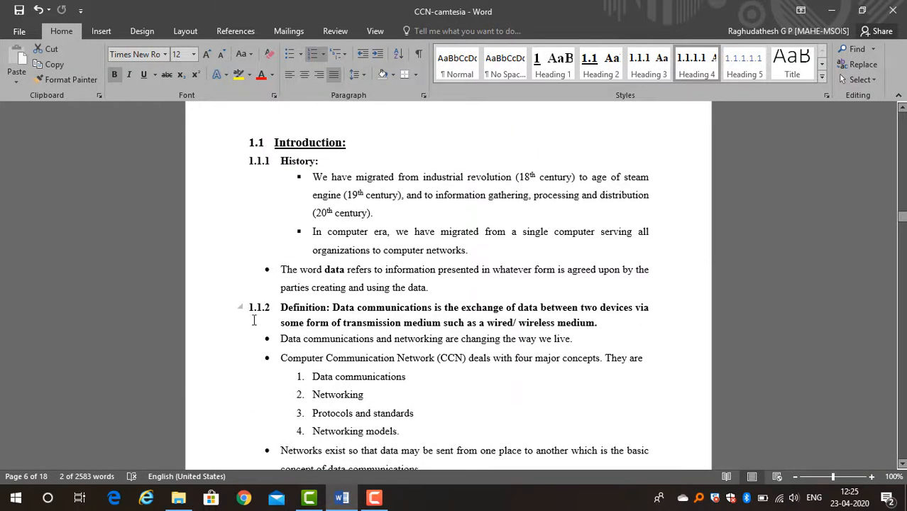
pyautogui.scroll(-15, 254, 320)
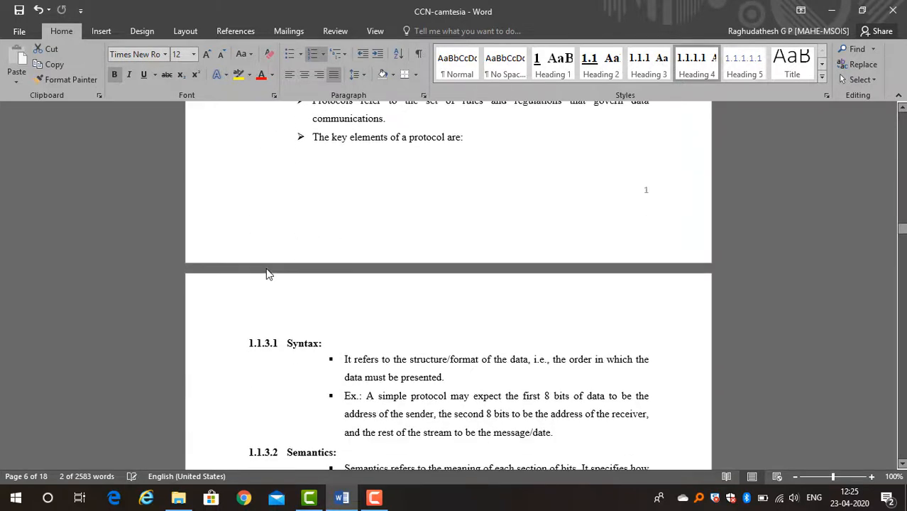
pyautogui.scroll(-5, 306, 281)
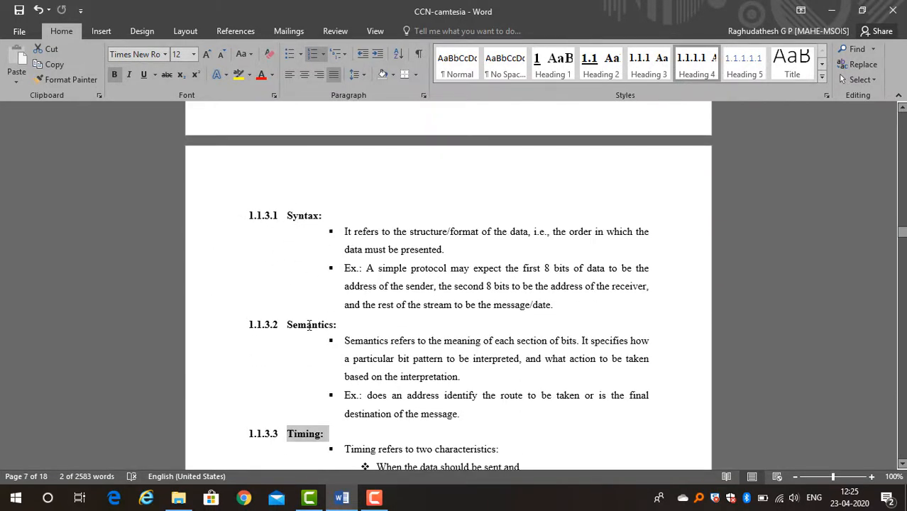
pyautogui.scroll(-10, 309, 325)
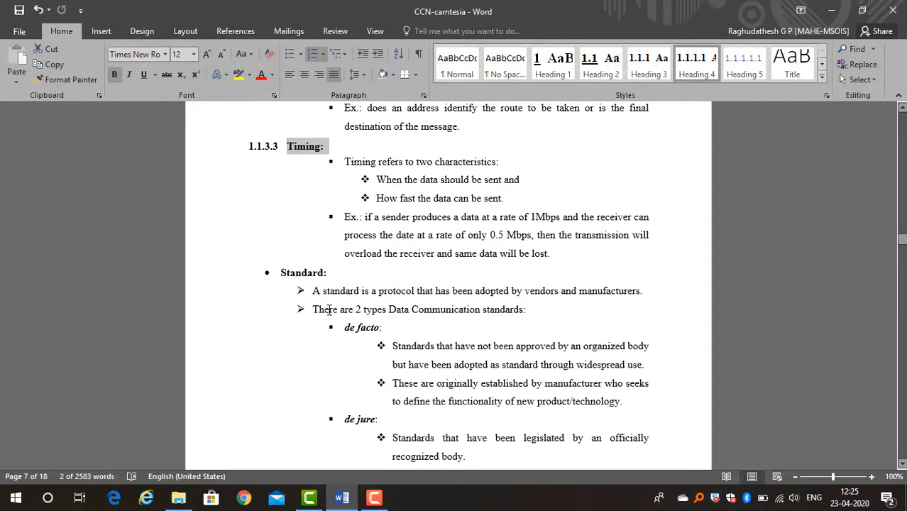
# Copy the Protocol heading's Heading 3 formatting onto the "Standard:" line with Format Painter.
pyautogui.scroll(20, 330, 310)
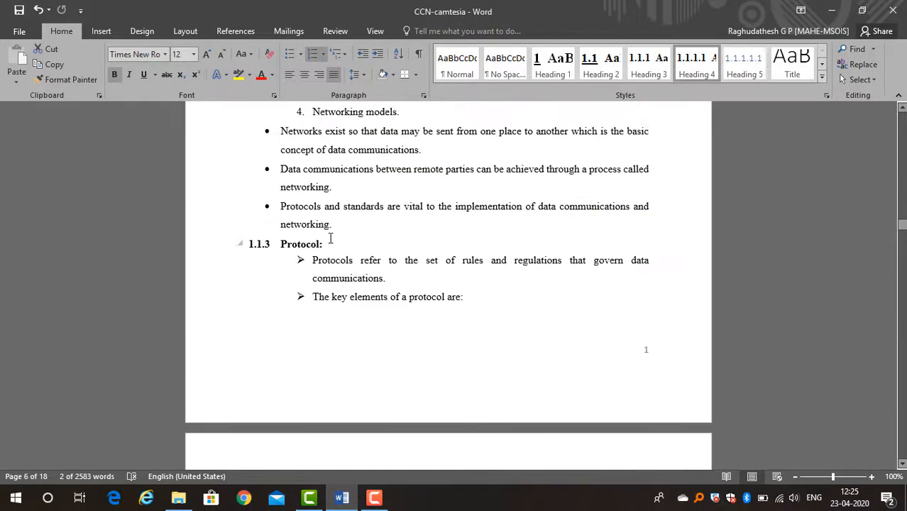
pyautogui.click(381, 205)
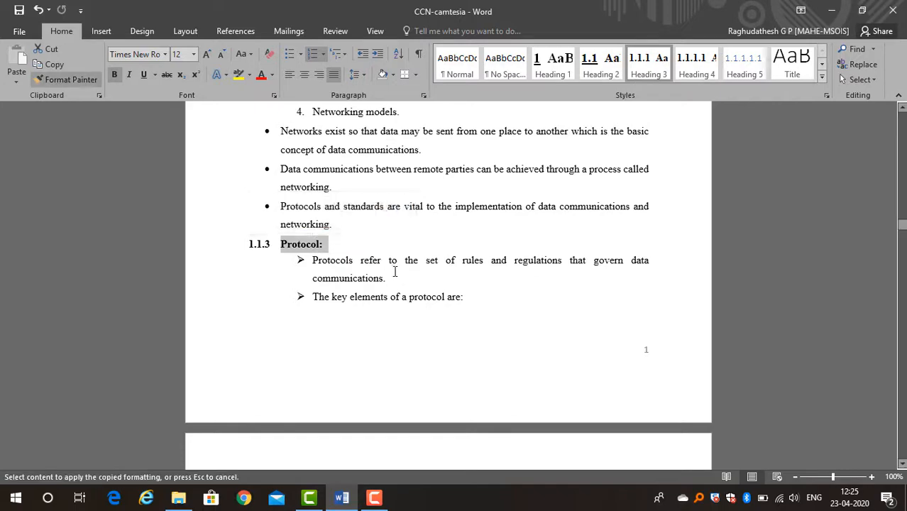
pyautogui.scroll(-8, 389, 271)
pyautogui.scroll(-5, 388, 272)
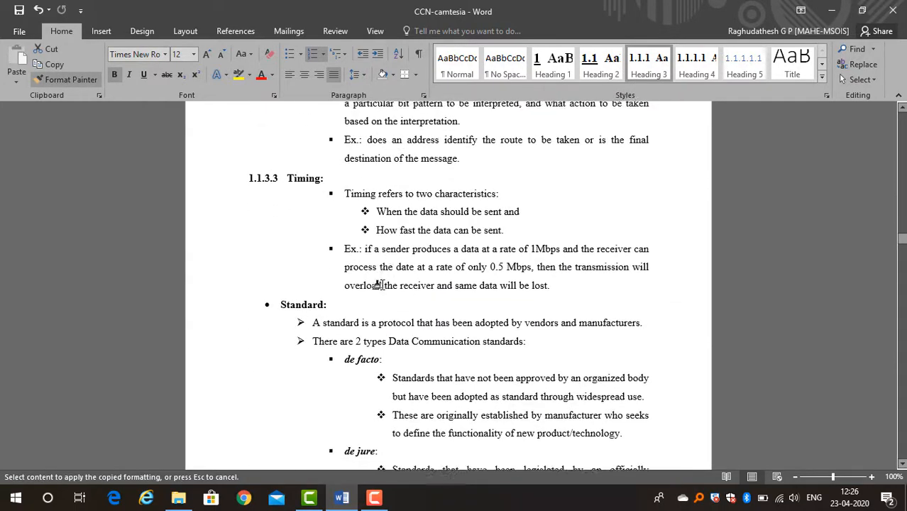
pyautogui.click(248, 301)
# Apply the Heading 4 style to the "de facto:" and "de jure:" lines under Standard.
pyautogui.scroll(-7, 282, 316)
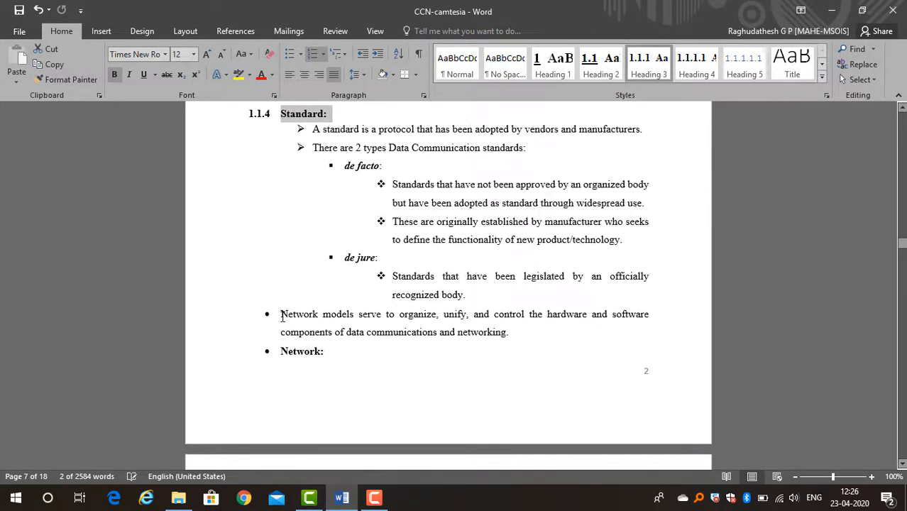
pyautogui.scroll(4, 282, 317)
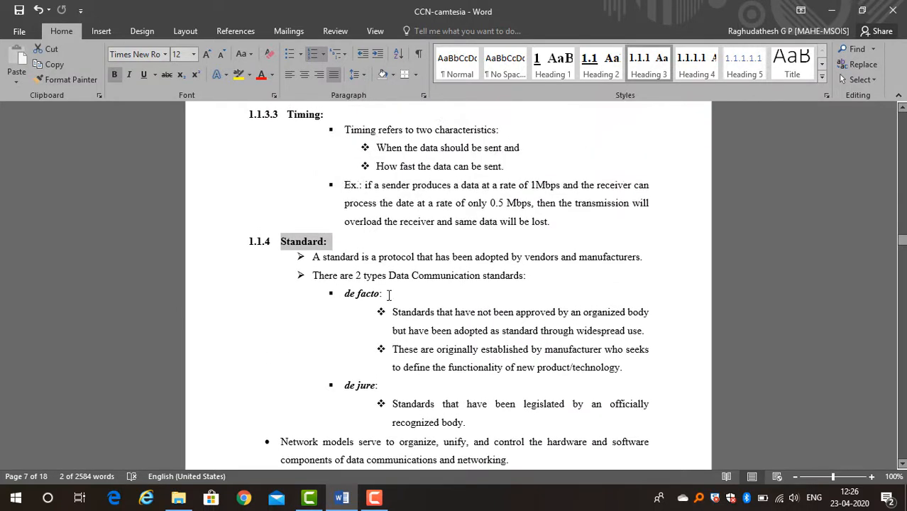
pyautogui.moveTo(320, 292); pyautogui.dragTo(319, 292)
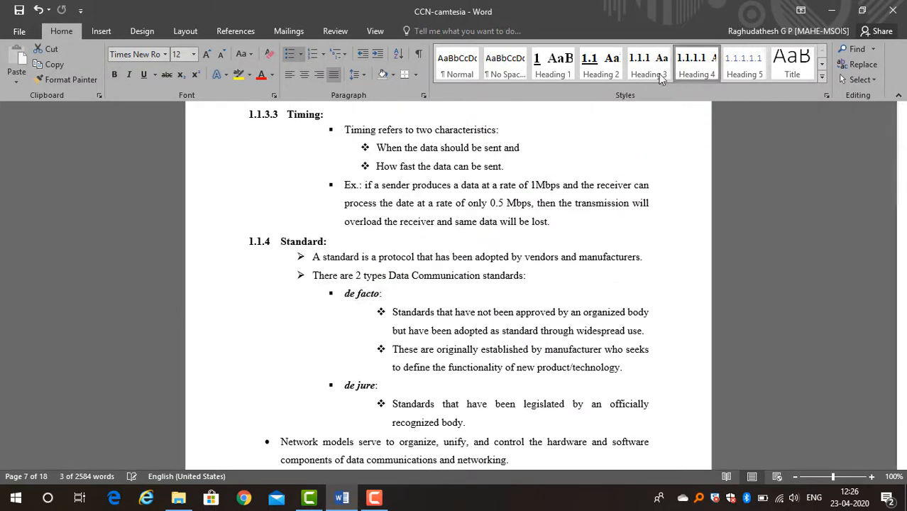
pyautogui.click(697, 68)
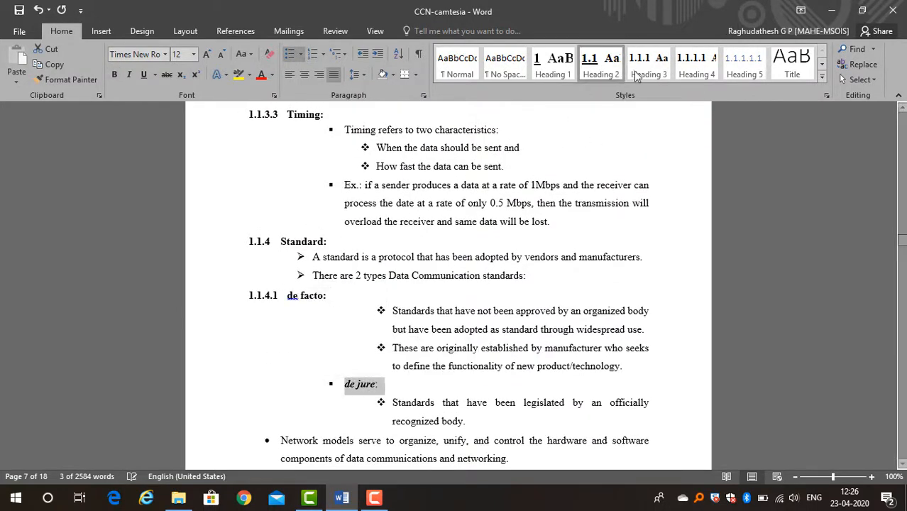
pyautogui.click(697, 67)
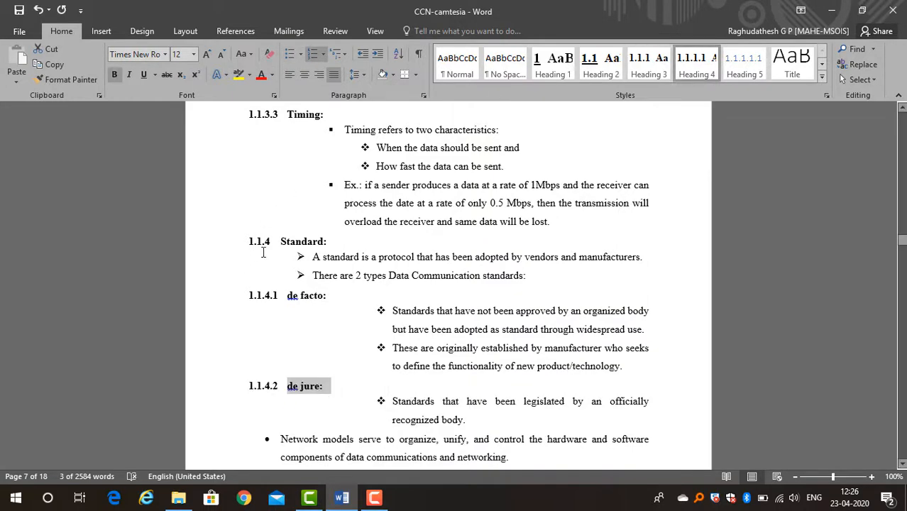
pyautogui.scroll(-2, 309, 355)
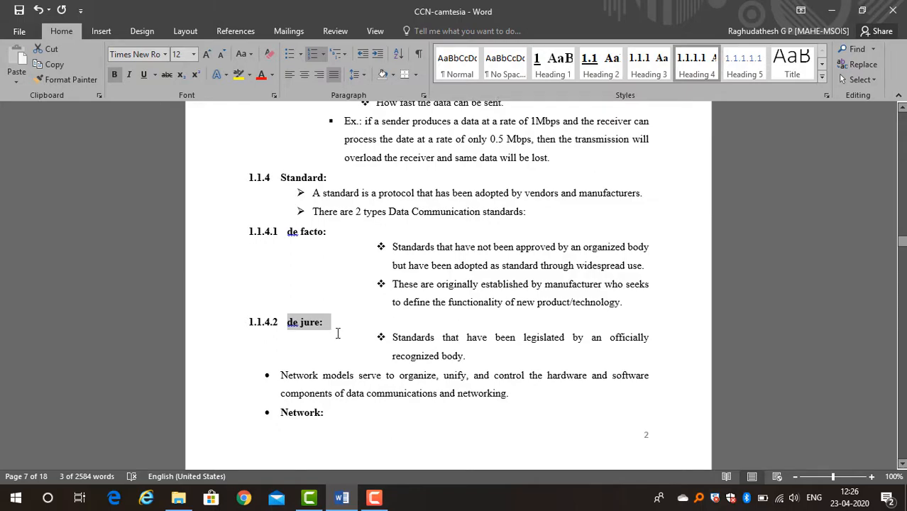
pyautogui.scroll(-16, 338, 333)
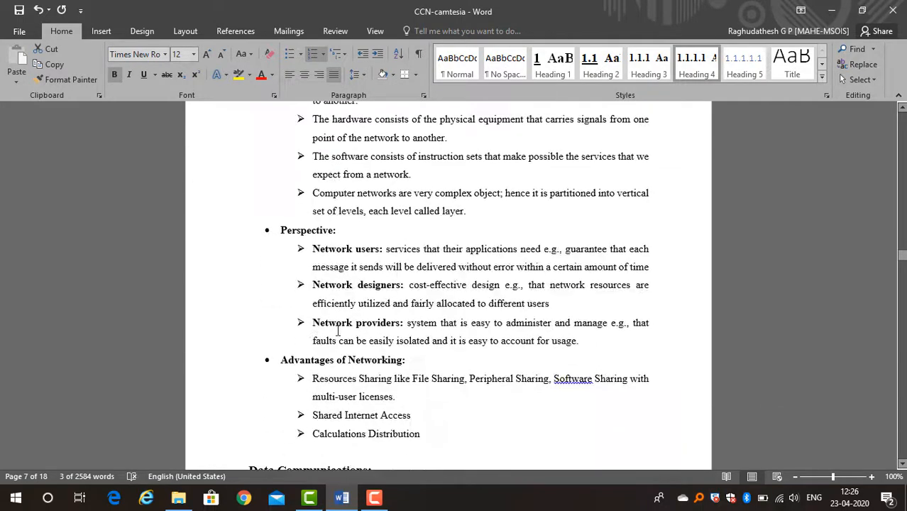
# Apply the Heading 2 style to the "Data Communications:" line below the Advantages of Networking list.
pyautogui.scroll(-5, 338, 331)
pyautogui.scroll(9, 338, 326)
pyautogui.scroll(-17, 338, 320)
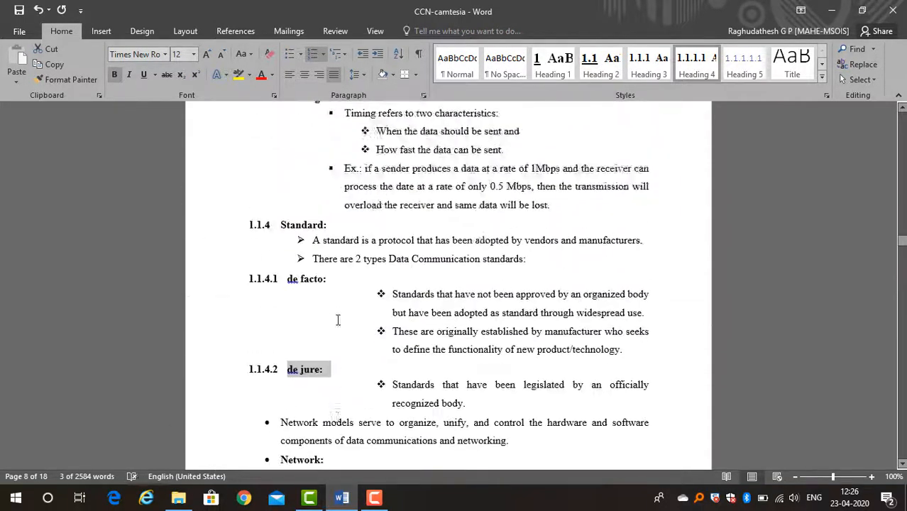
pyautogui.scroll(14, 338, 324)
pyautogui.scroll(-20, 338, 323)
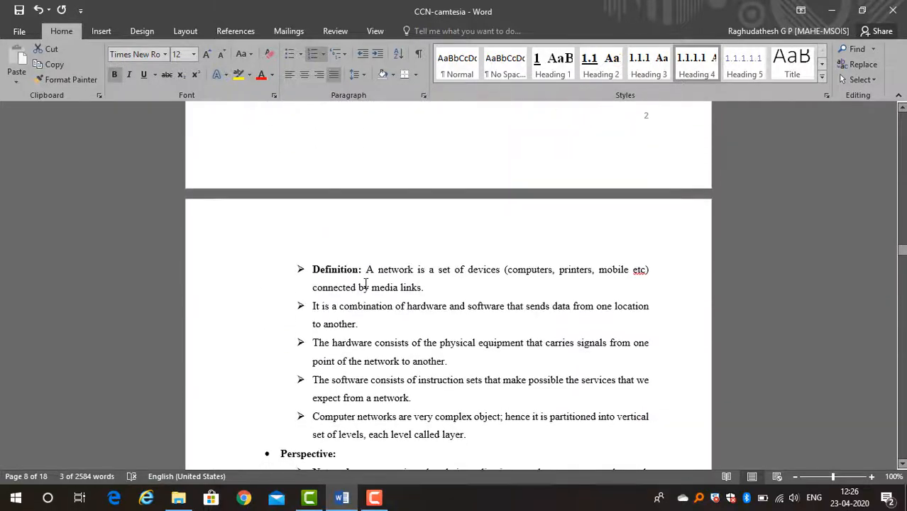
pyautogui.scroll(-10, 366, 284)
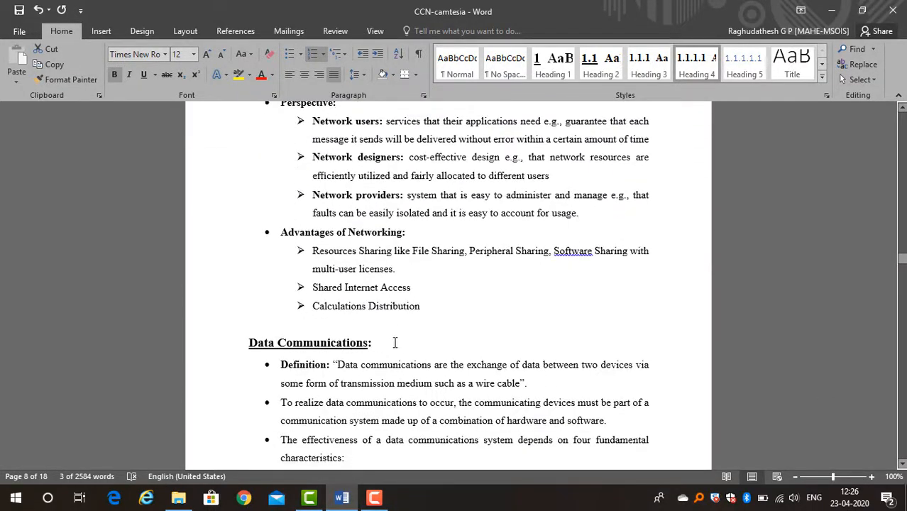
pyautogui.click(212, 341)
pyautogui.click(601, 64)
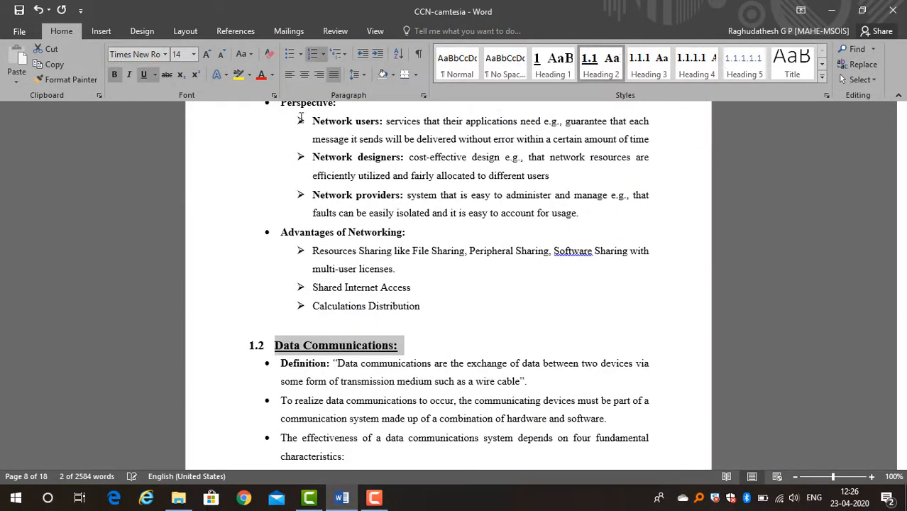
# Apply the Heading 3 style to the "Delivery:" line under Data Communications.
pyautogui.scroll(-7, 259, 337)
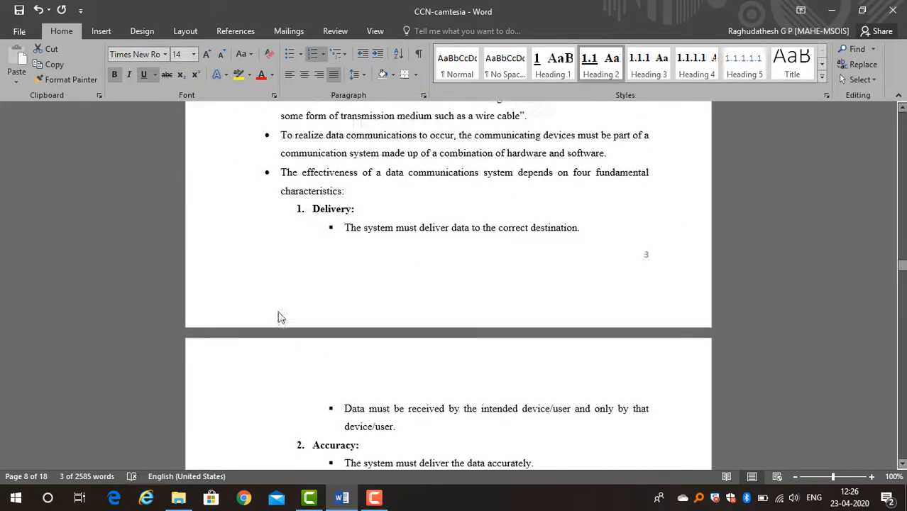
pyautogui.scroll(1, 278, 317)
pyautogui.moveTo(288, 224); pyautogui.dragTo(291, 229)
pyautogui.scroll(2, 291, 229)
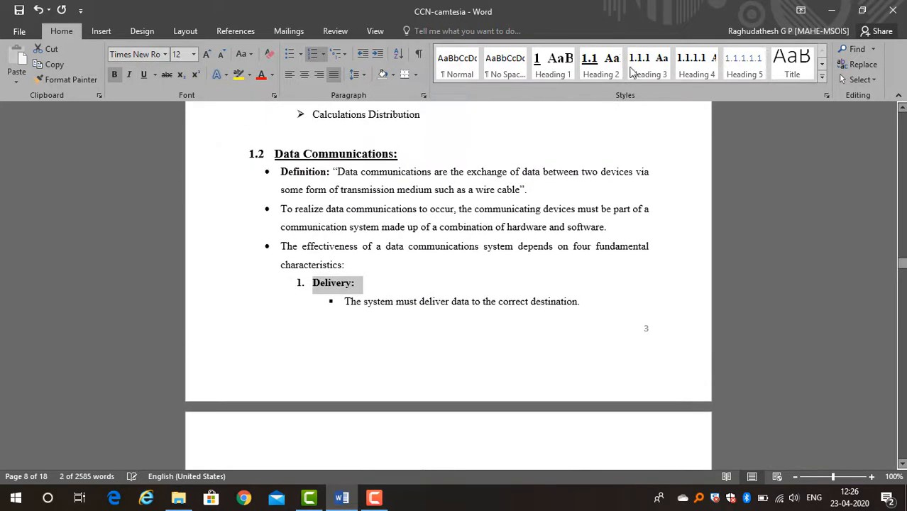
pyautogui.click(648, 69)
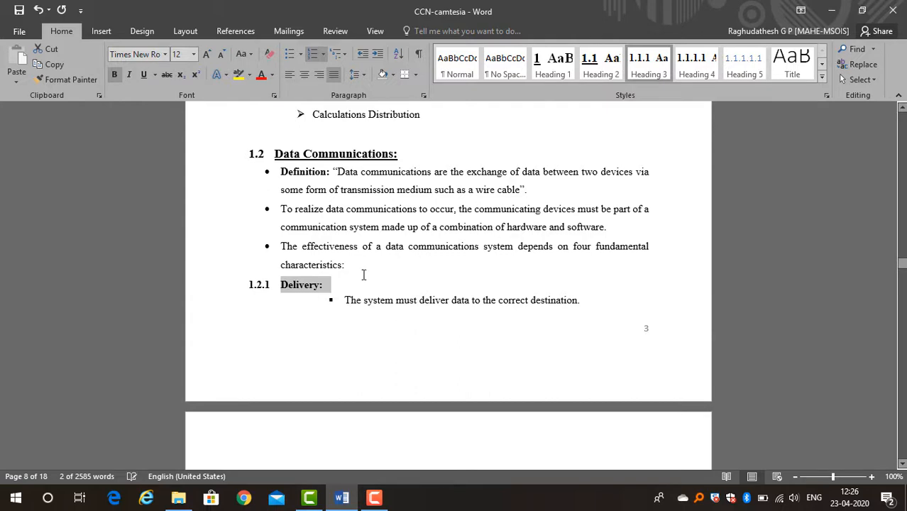
# Copy the Delivery heading's Heading 3 formatting onto the "Accuracy:" line with Format Painter.
pyautogui.moveTo(281, 286); pyautogui.dragTo(323, 286)
pyautogui.click(397, 246)
pyautogui.scroll(-5, 395, 266)
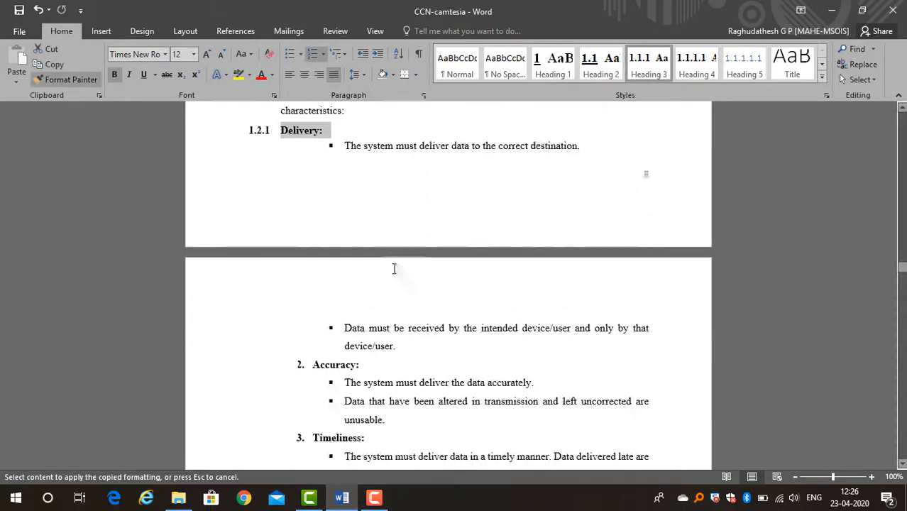
pyautogui.moveTo(368, 329); pyautogui.dragTo(298, 328)
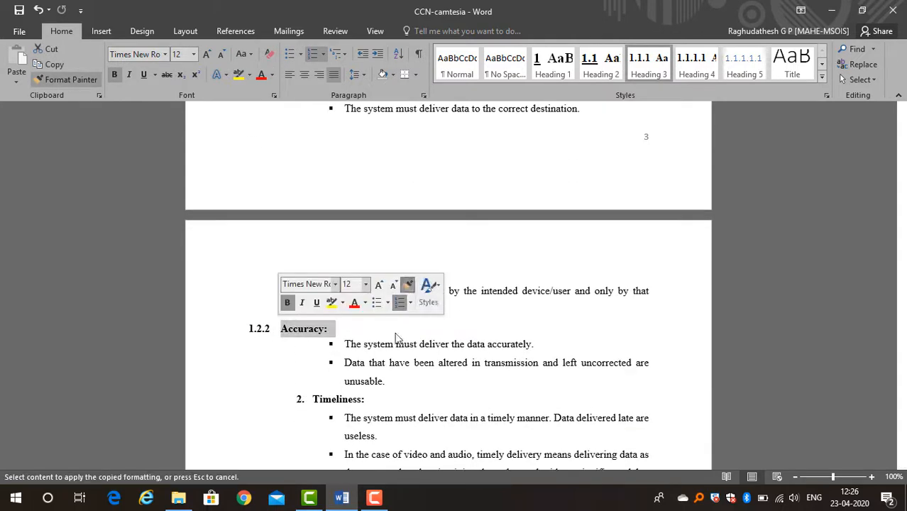
pyautogui.moveTo(365, 401)
pyautogui.mouseDown()
pyautogui.moveTo(269, 391)
pyautogui.moveTo(279, 395)
pyautogui.mouseUp()
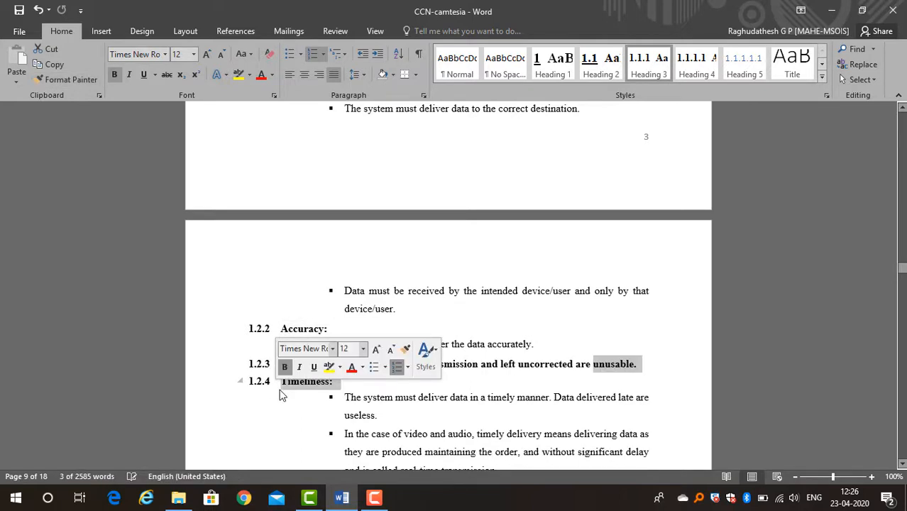
pyautogui.write('z')
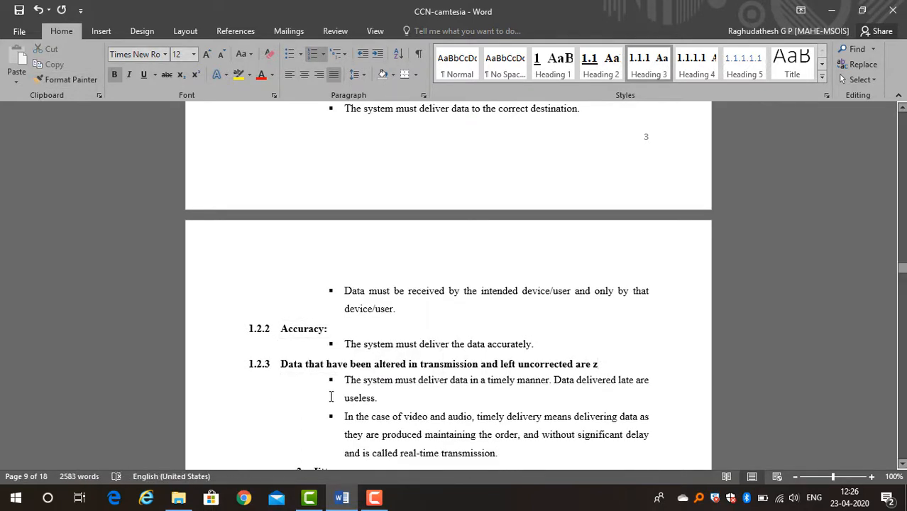
pyautogui.write('z')
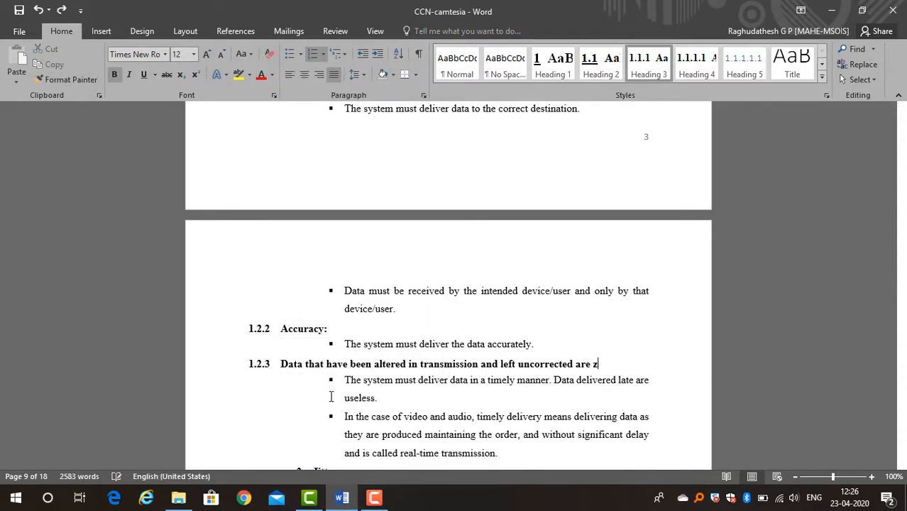
pyautogui.hotkey('ctrl', 'z')
pyautogui.hotkey('ctrl', 'z')
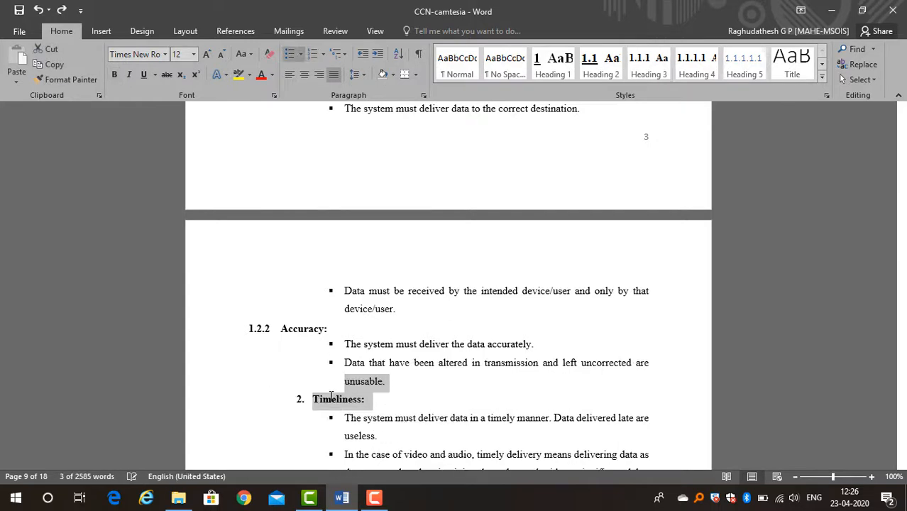
# Copy the Accuracy heading's Heading 3 formatting onto only the "Timeliness:" line with Format Painter.
pyautogui.click(411, 405)
pyautogui.click(241, 325)
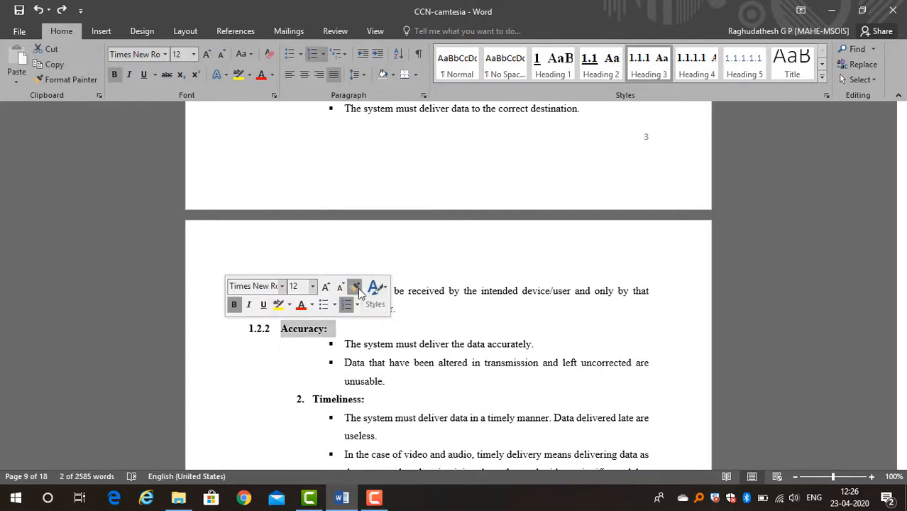
pyautogui.click(353, 287)
pyautogui.moveTo(328, 397); pyautogui.dragTo(282, 399)
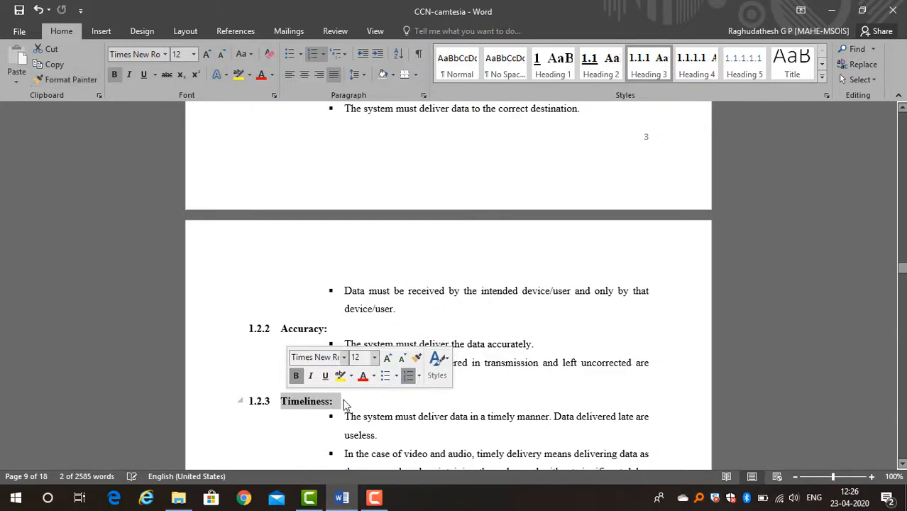
# Copy the Timeliness heading's Heading 3 formatting onto the "Jitter:" line with Format Painter.
pyautogui.scroll(-3, 390, 387)
pyautogui.scroll(1, 355, 281)
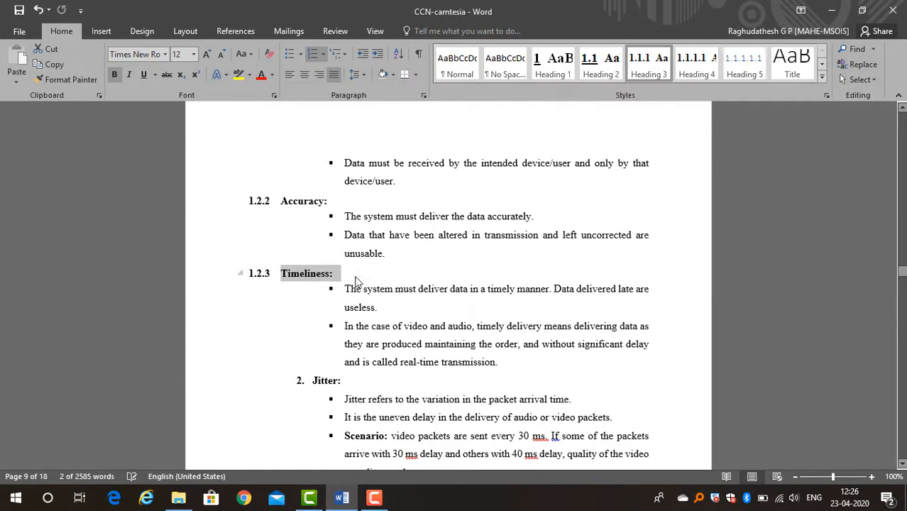
pyautogui.moveTo(287, 278); pyautogui.dragTo(341, 277)
pyautogui.click(404, 235)
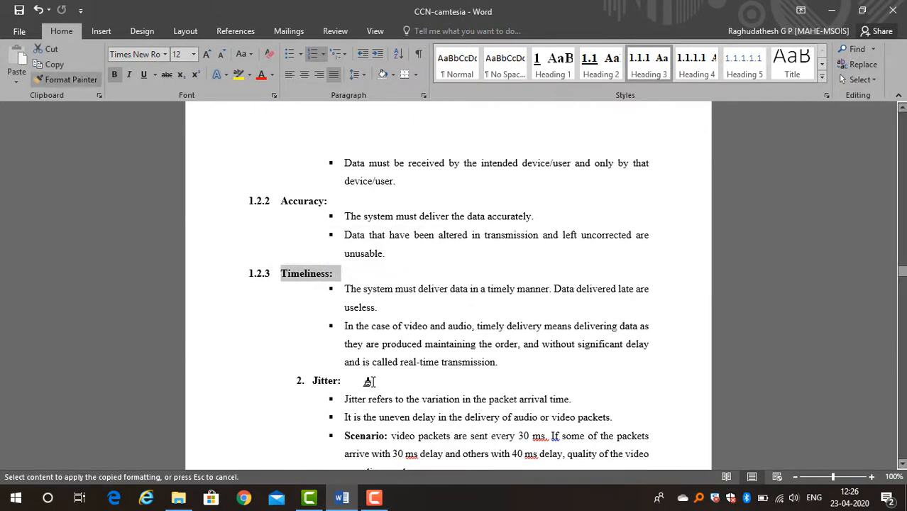
pyautogui.click(258, 381)
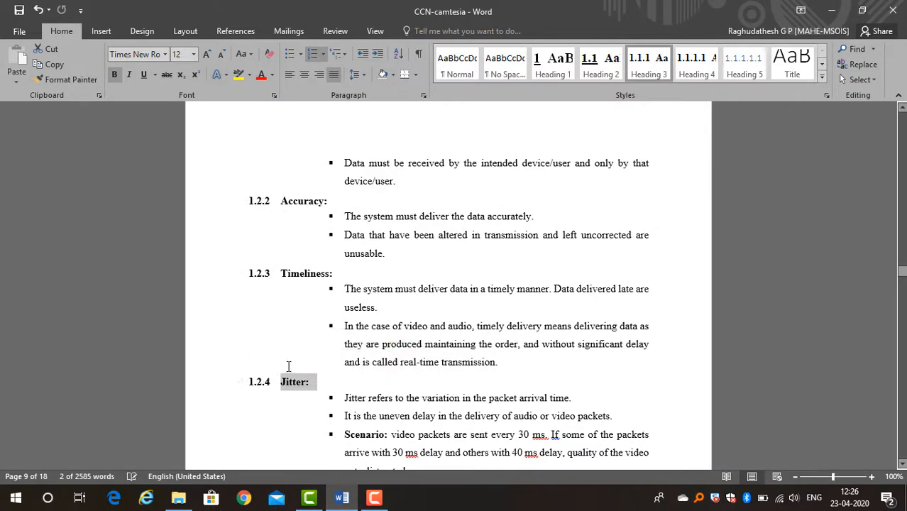
# Apply the Heading 2 style to the "Components:" line and Heading 3 to the "Message:" line below its figure.
pyautogui.scroll(-3, 289, 366)
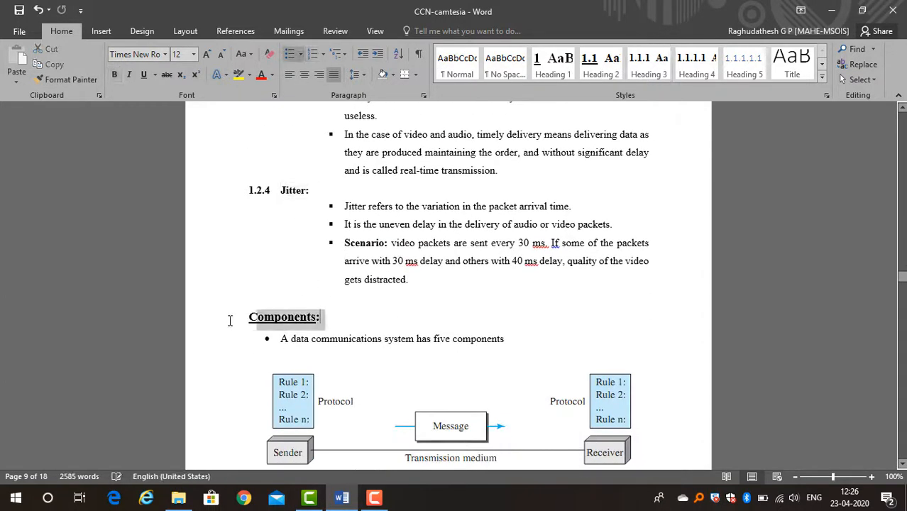
pyautogui.click(596, 71)
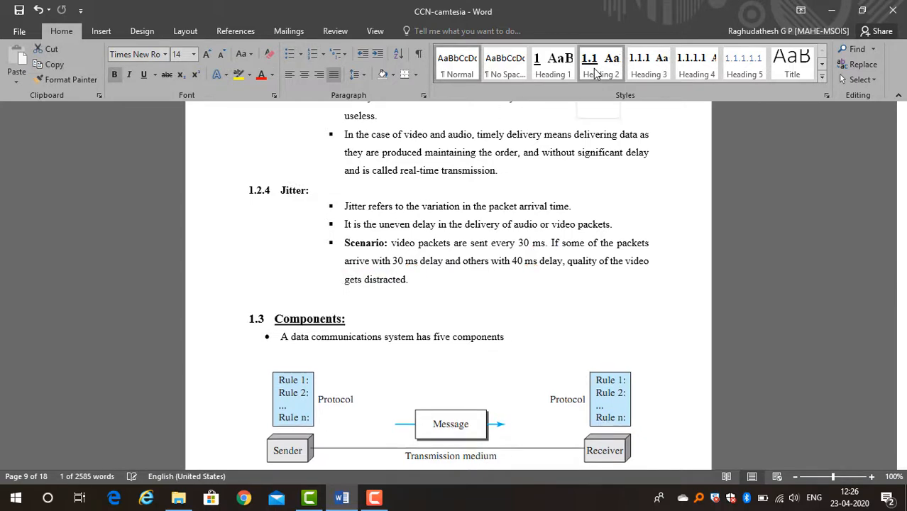
pyautogui.scroll(-10, 284, 309)
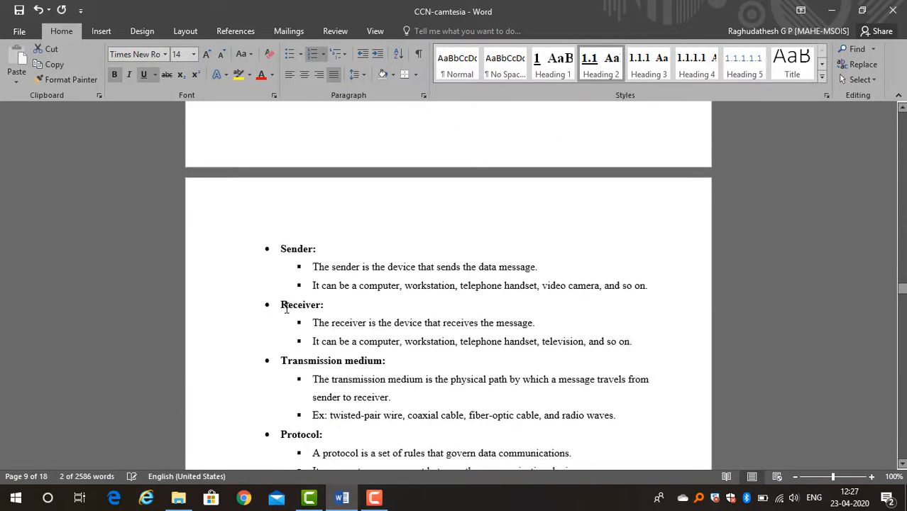
pyautogui.scroll(6, 284, 308)
pyautogui.scroll(-2, 285, 308)
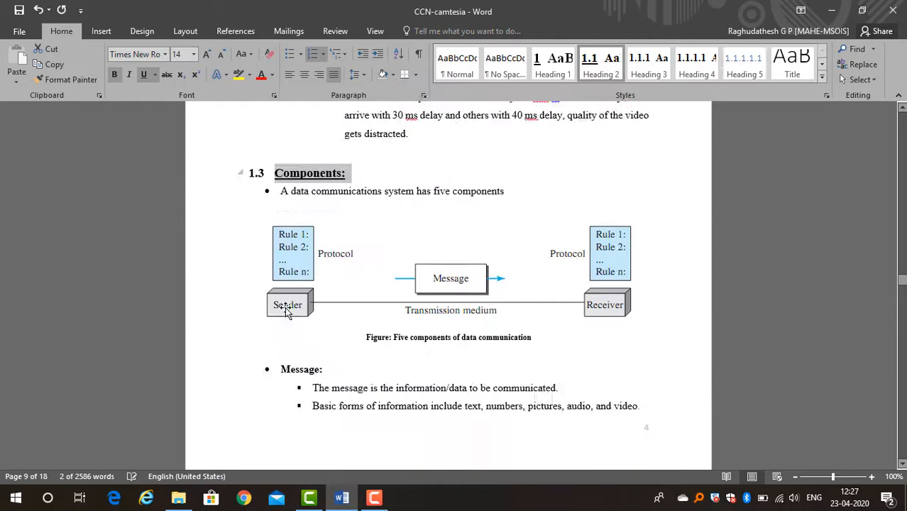
pyautogui.doubleClick(336, 356)
pyautogui.click(649, 64)
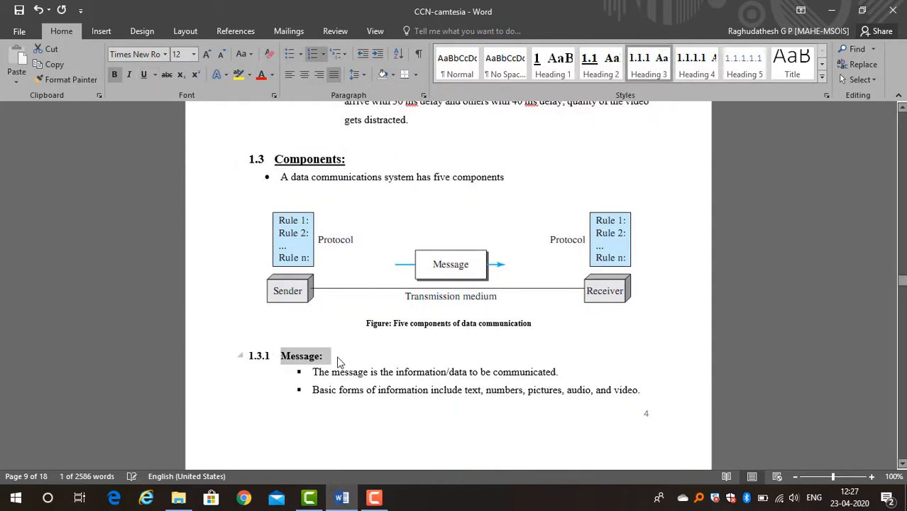
# Copy the Message heading's Heading 3 formatting onto the "Sender:" and "Receiver:" lines with Format Painter.
pyautogui.moveTo(252, 352)
pyautogui.click(376, 313)
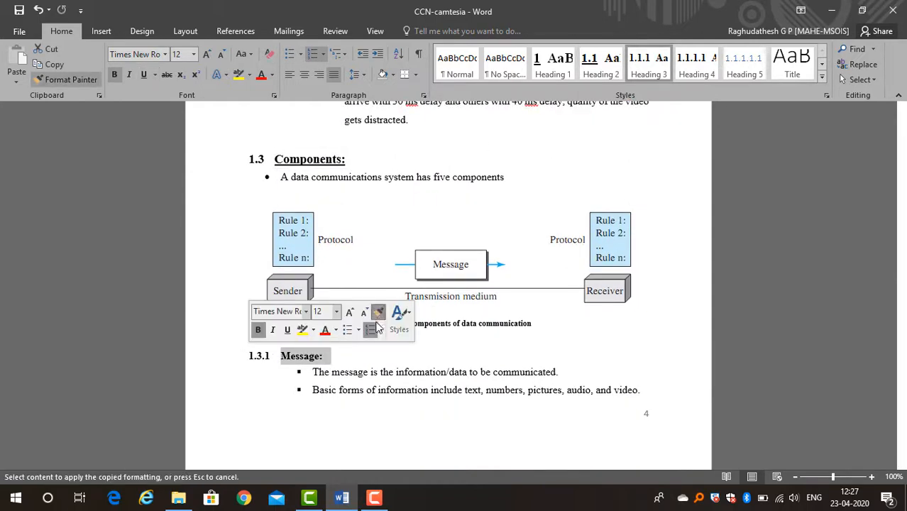
pyautogui.scroll(-5, 361, 376)
pyautogui.scroll(-4, 324, 403)
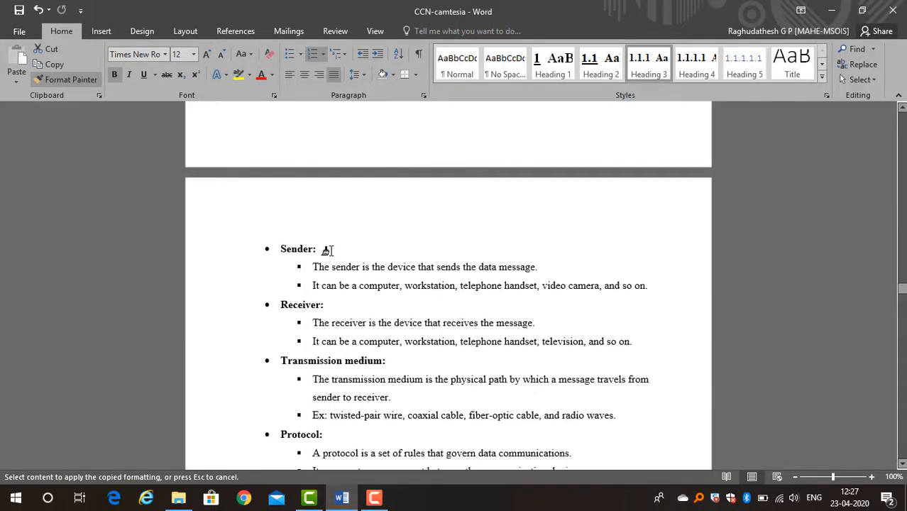
pyautogui.click(330, 247)
pyautogui.click(390, 207)
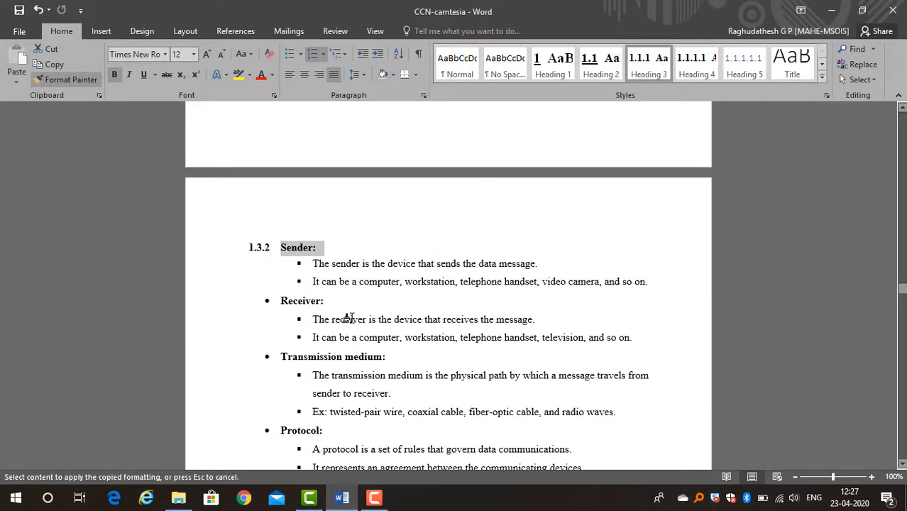
pyautogui.click(254, 303)
# Copy the Receiver heading's Heading 3 formatting on to the "Transmission medium:" and "Protocol:" lines under Components with Format Painter.
pyautogui.click(362, 269)
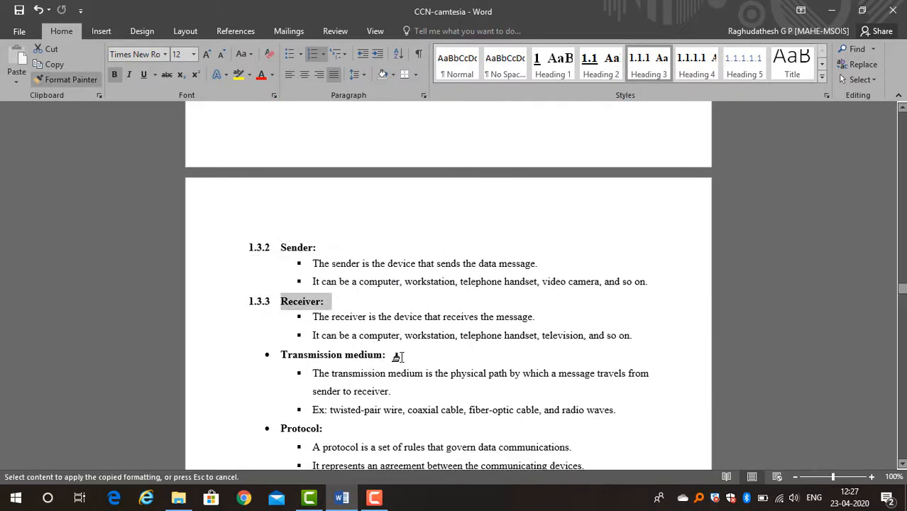
pyautogui.moveTo(397, 356); pyautogui.dragTo(265, 357)
pyautogui.click(399, 321)
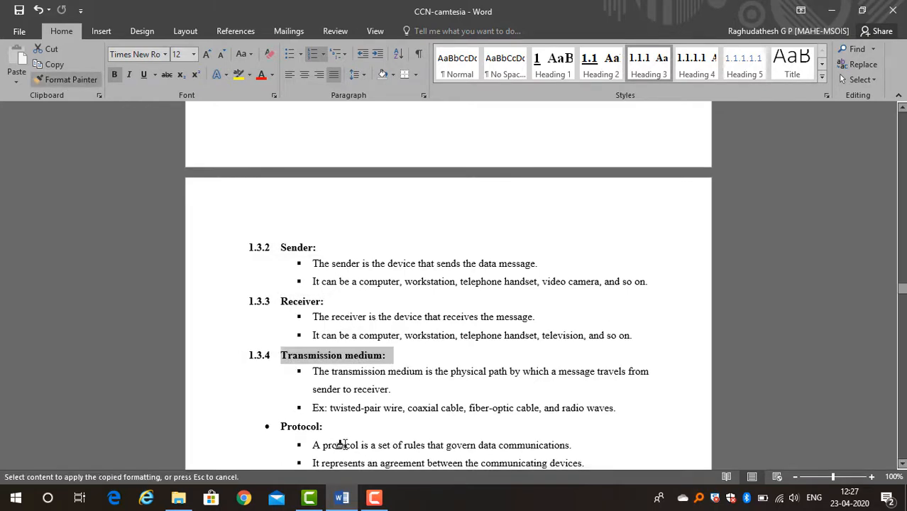
pyautogui.moveTo(282, 432); pyautogui.dragTo(324, 429)
# Apply the Heading 2 style to the "Data Representation:" line.
pyautogui.scroll(-3, 390, 391)
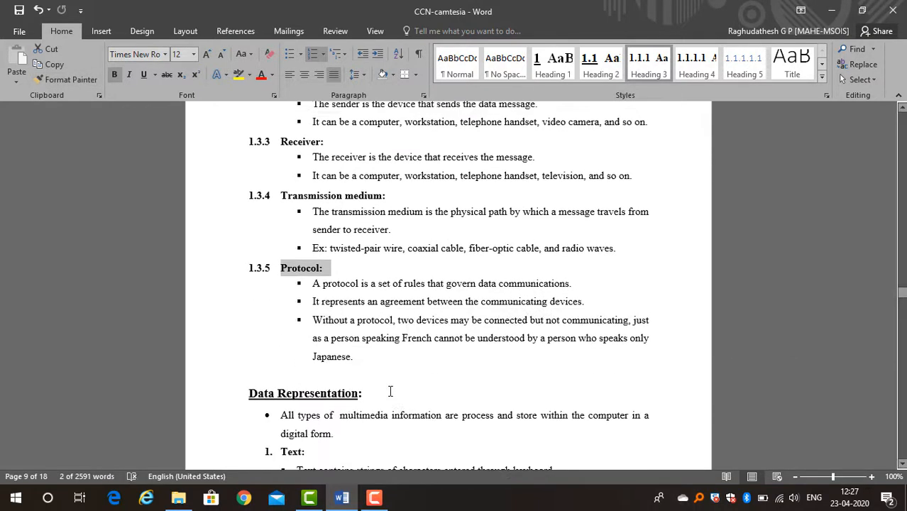
pyautogui.click(409, 370)
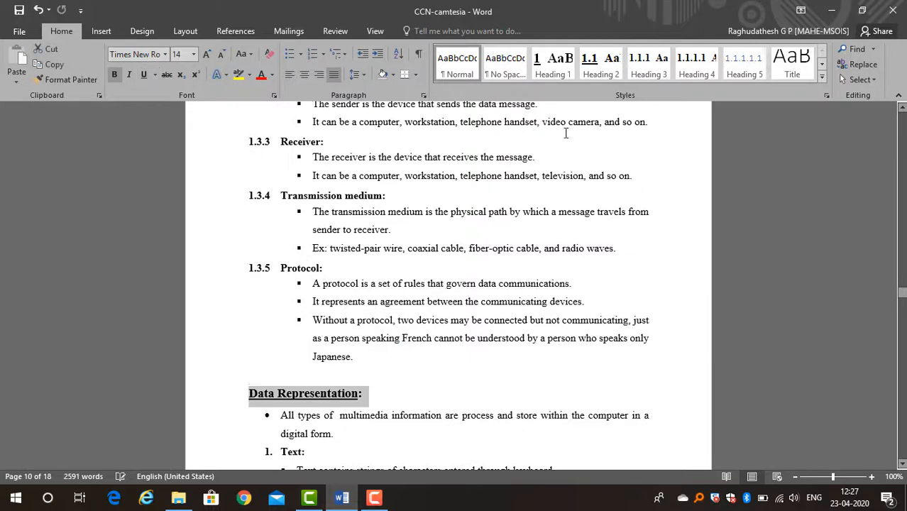
pyautogui.click(603, 74)
# Apply the Heading 3 style to the "Text:" and "Numbers:" lines under Data Representation.
pyautogui.scroll(-4, 351, 304)
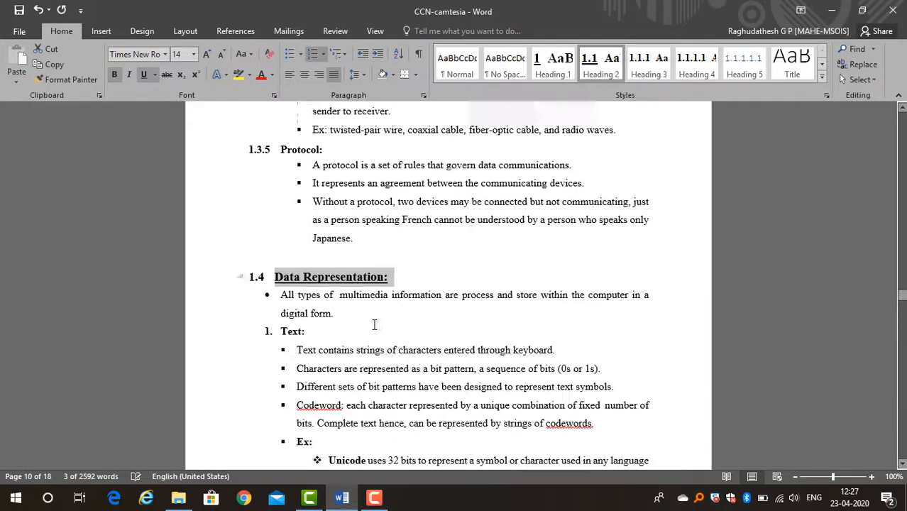
pyautogui.moveTo(315, 227); pyautogui.dragTo(281, 227)
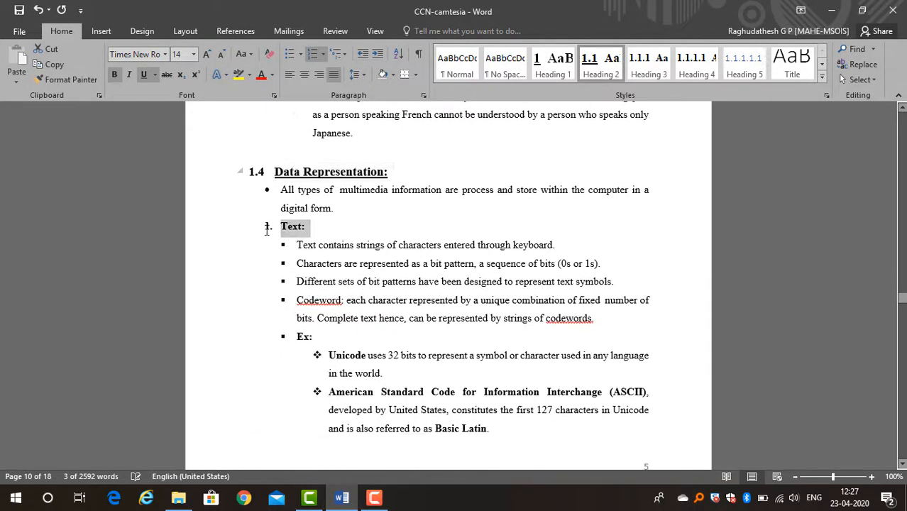
pyautogui.click(641, 74)
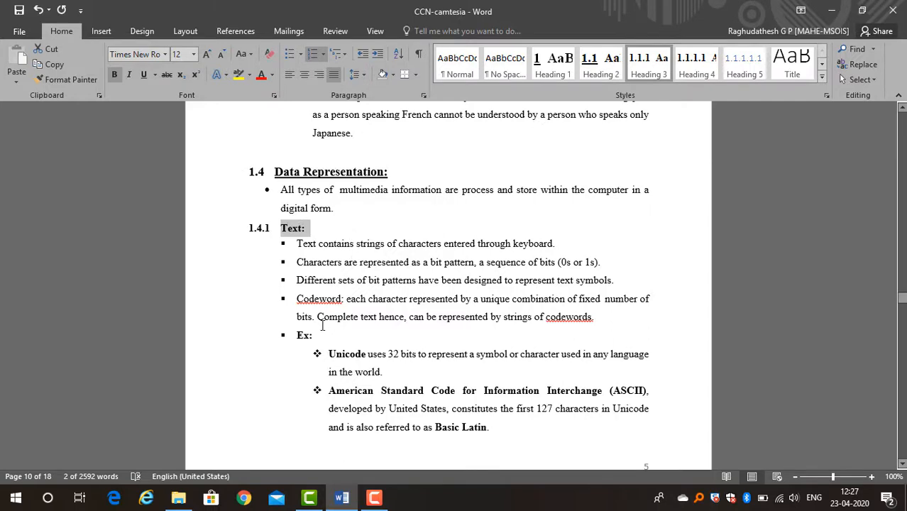
pyautogui.scroll(-7, 322, 326)
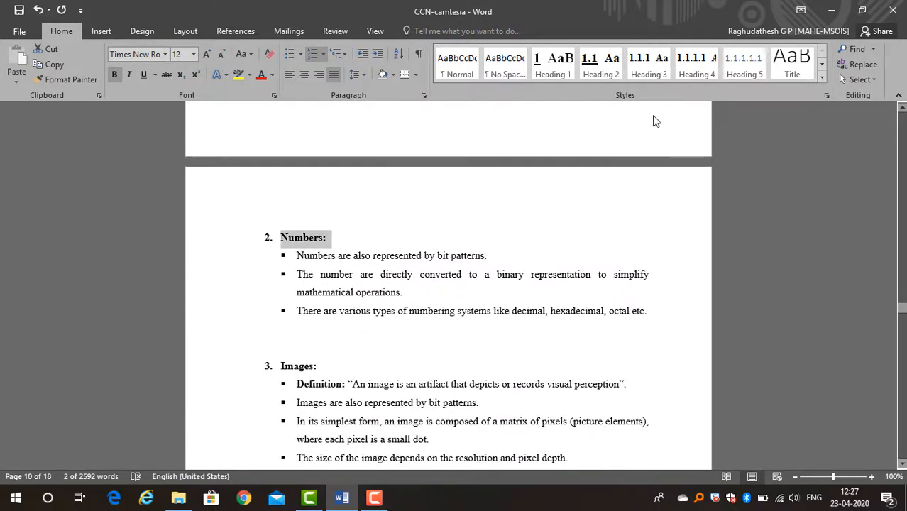
pyautogui.click(648, 68)
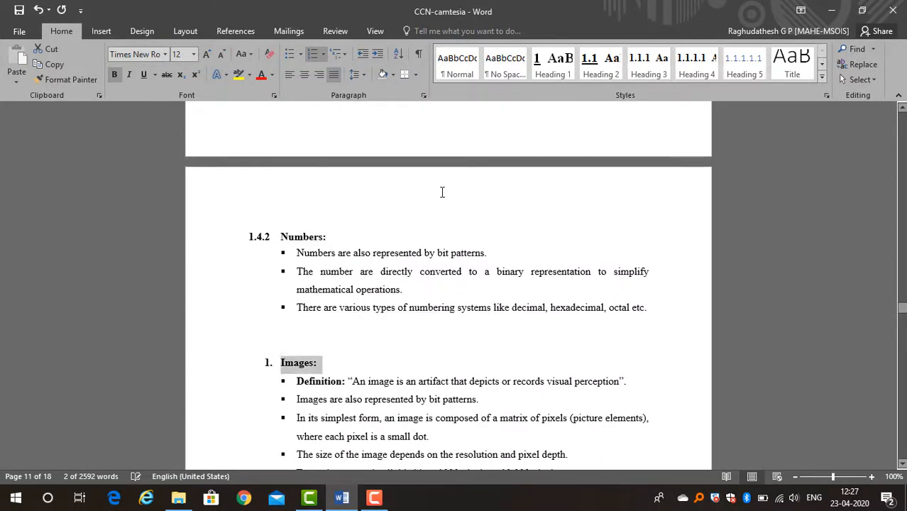
# Apply the Heading 3 style to the "Images:" line and Heading 4 to the "RGB:" and "YCM:" lines beneath it.
pyautogui.click(650, 64)
pyautogui.scroll(-5, 370, 341)
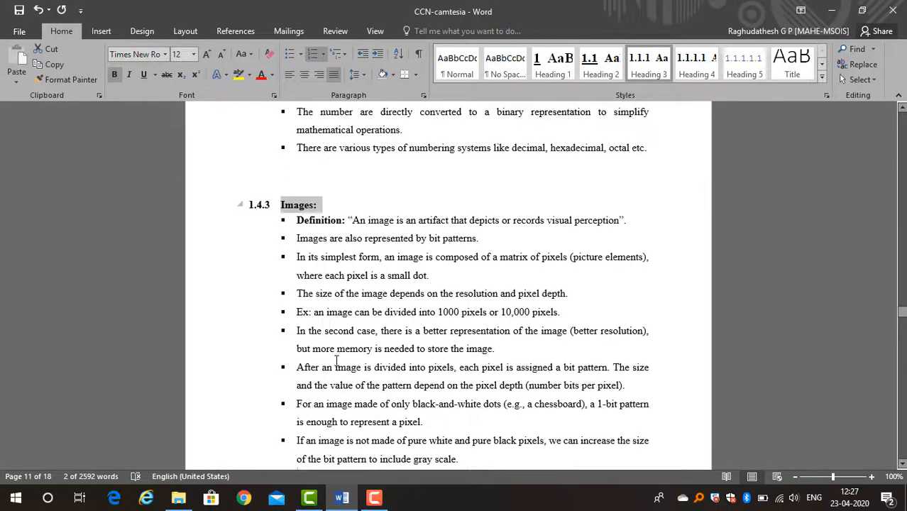
pyautogui.scroll(-2, 334, 327)
pyautogui.doubleClick(313, 268)
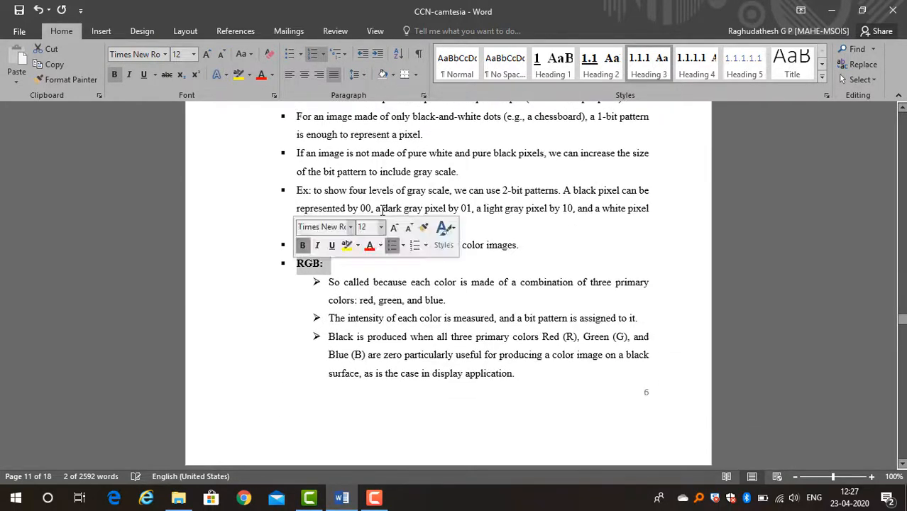
pyautogui.click(697, 64)
pyautogui.scroll(-4, 337, 369)
pyautogui.scroll(-3, 338, 348)
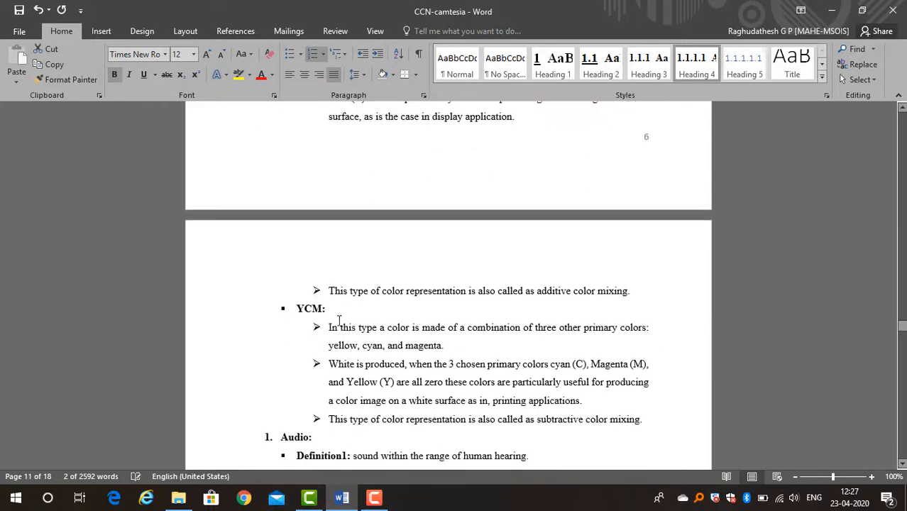
pyautogui.press('F4')
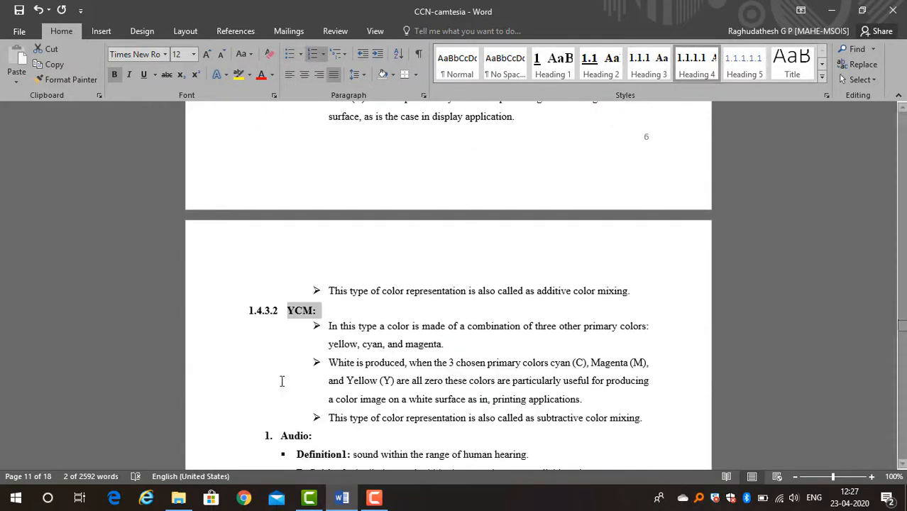
# Apply the Heading 3 style to the "Audio:" and "Video:" lines under Data Representation.
pyautogui.scroll(-2, 323, 362)
pyautogui.moveTo(287, 372); pyautogui.dragTo(281, 372)
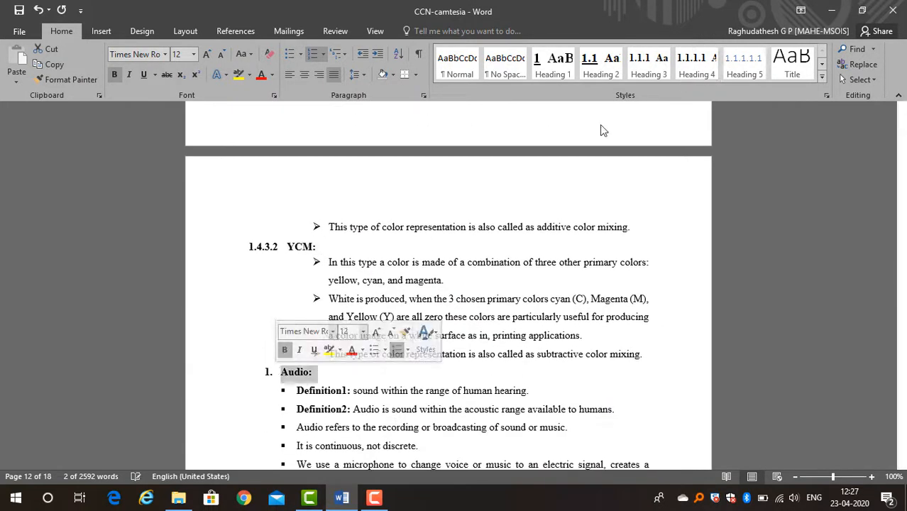
pyautogui.click(648, 77)
pyautogui.scroll(-6, 357, 343)
pyautogui.scroll(-3, 356, 344)
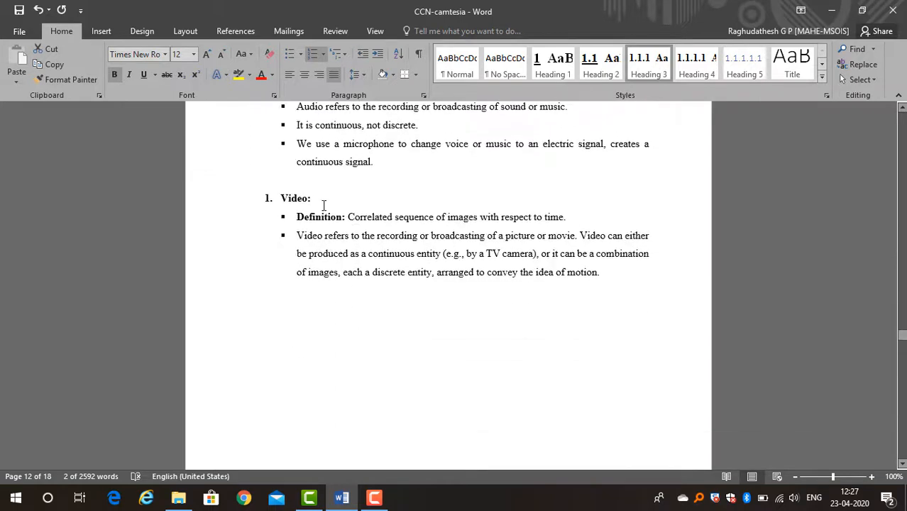
pyautogui.click(648, 64)
# Remove the blank lines above the "MODULE - 2" title so it starts at the top of its page.
pyautogui.scroll(-12, 407, 268)
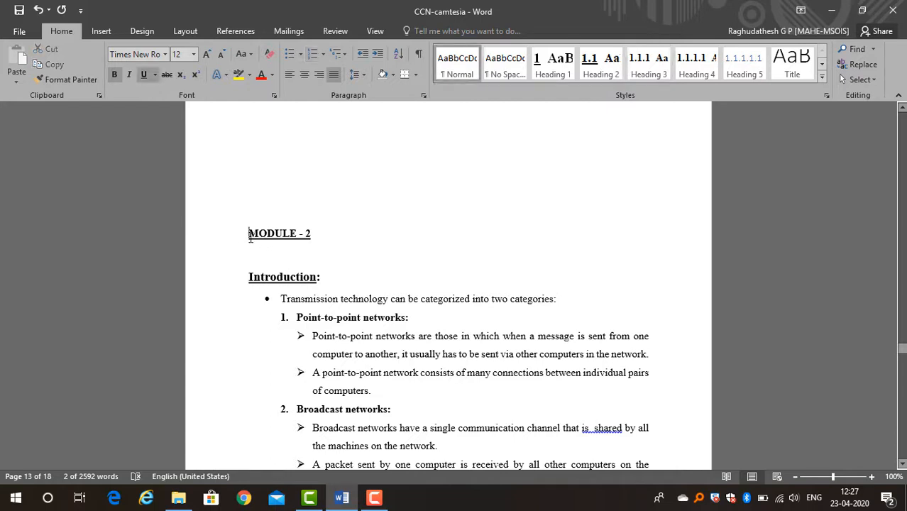
pyautogui.press('Return')
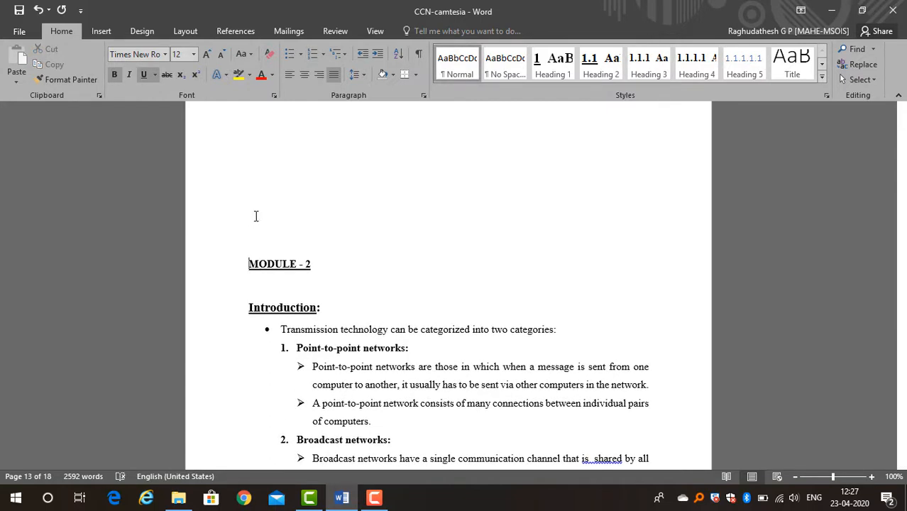
pyautogui.press('BackSpace')
pyautogui.press('BackSpace')
pyautogui.press('BackSpace')
pyautogui.press('BackSpace')
pyautogui.press('BackSpace')
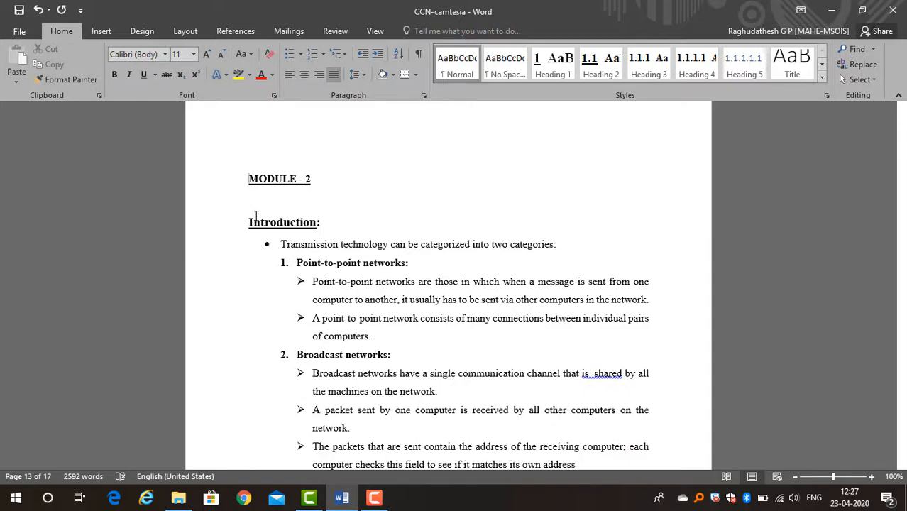
pyautogui.press('BackSpace')
# Apply the Heading 1 style to the "MODULE - 2" title and Heading 2 to the "Introduction:" line below it.
pyautogui.scroll(3, 298, 233)
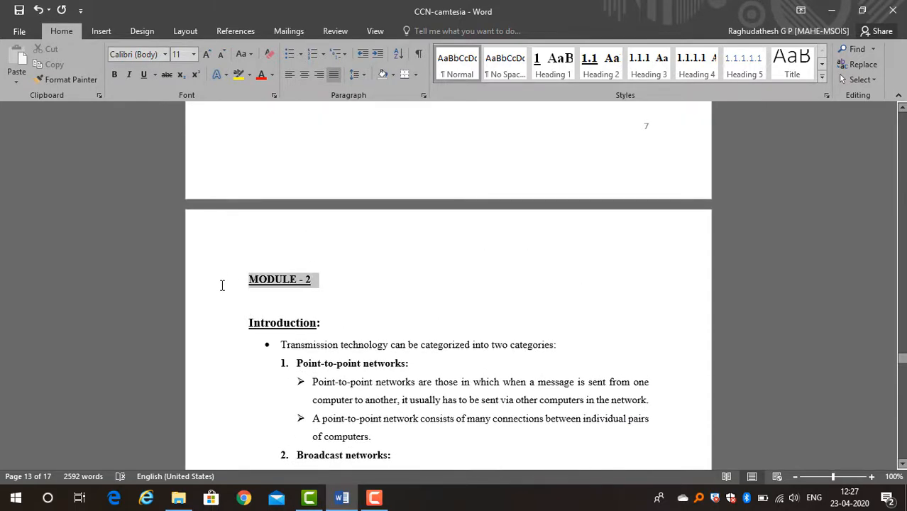
pyautogui.click(553, 63)
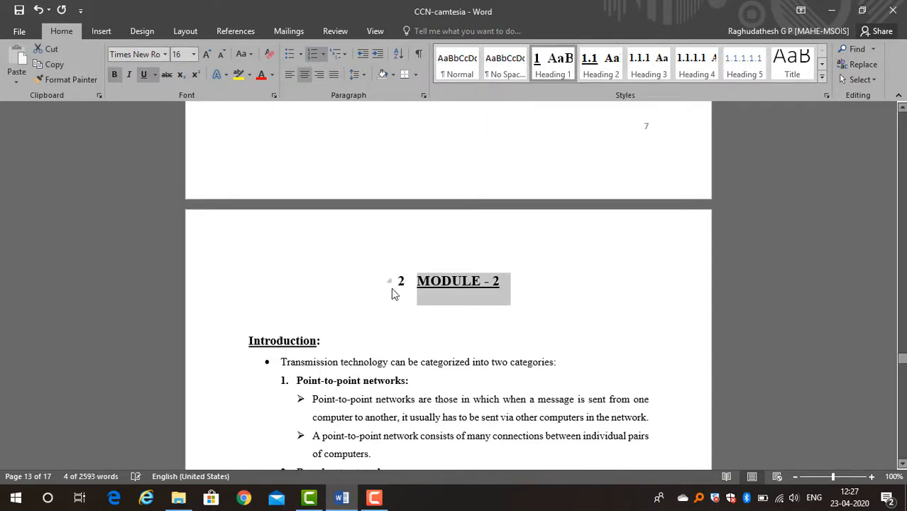
pyautogui.moveTo(254, 336); pyautogui.dragTo(249, 341)
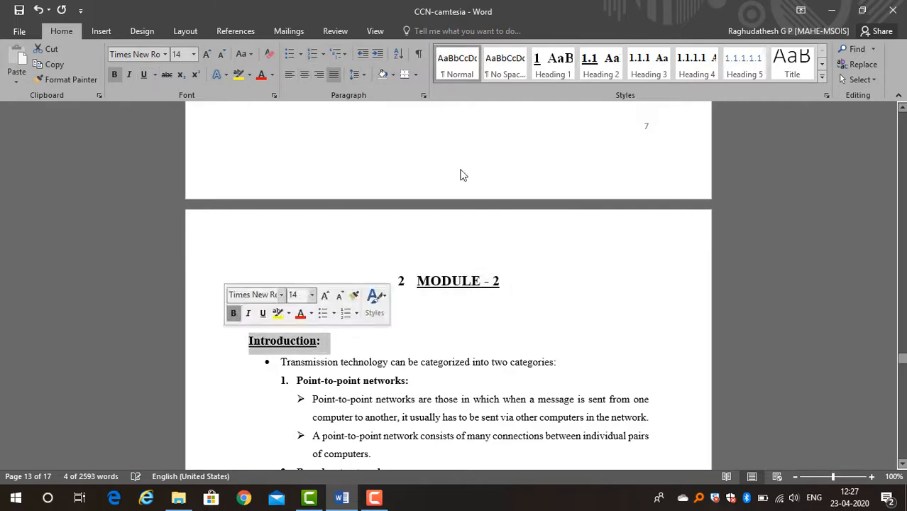
pyautogui.click(602, 62)
# Apply the Heading 3 style to the "Point-to-point networks:" and "Broadcast networks:" lines under the Module 2 Introduction.
pyautogui.scroll(-3, 391, 252)
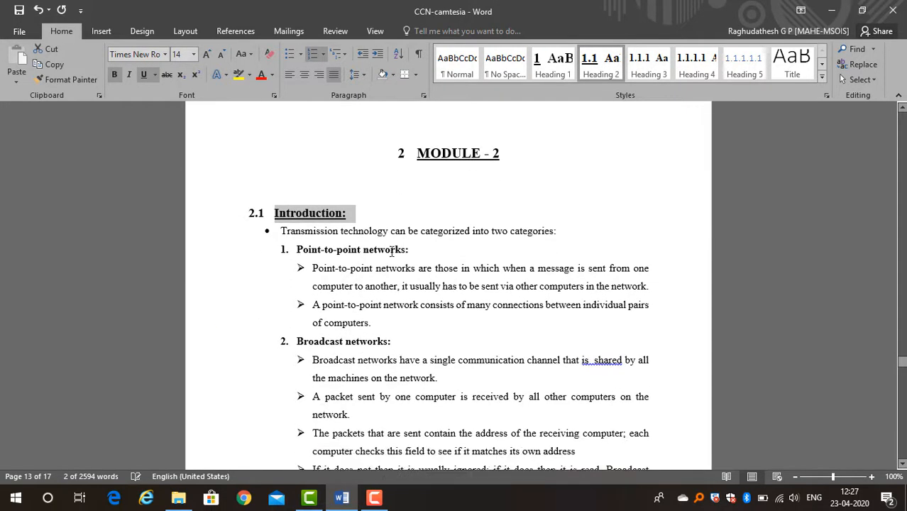
pyautogui.moveTo(414, 249); pyautogui.dragTo(296, 250)
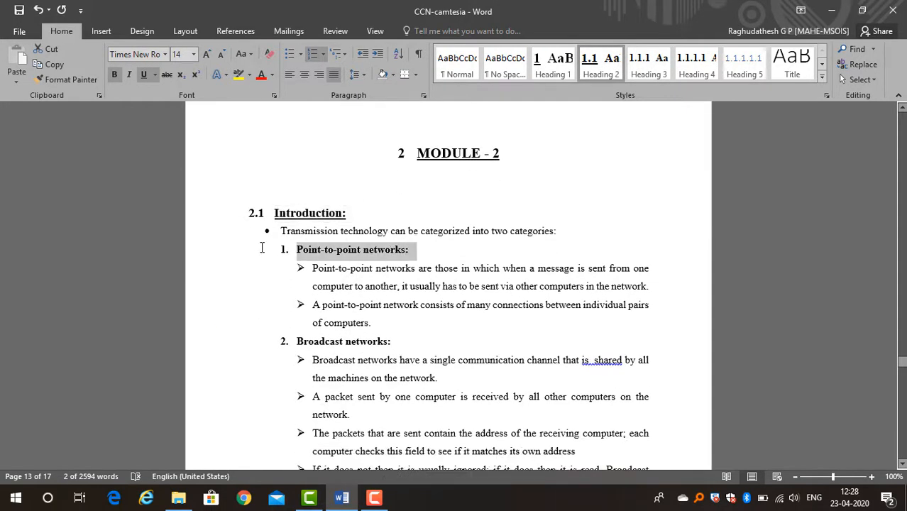
pyautogui.click(648, 67)
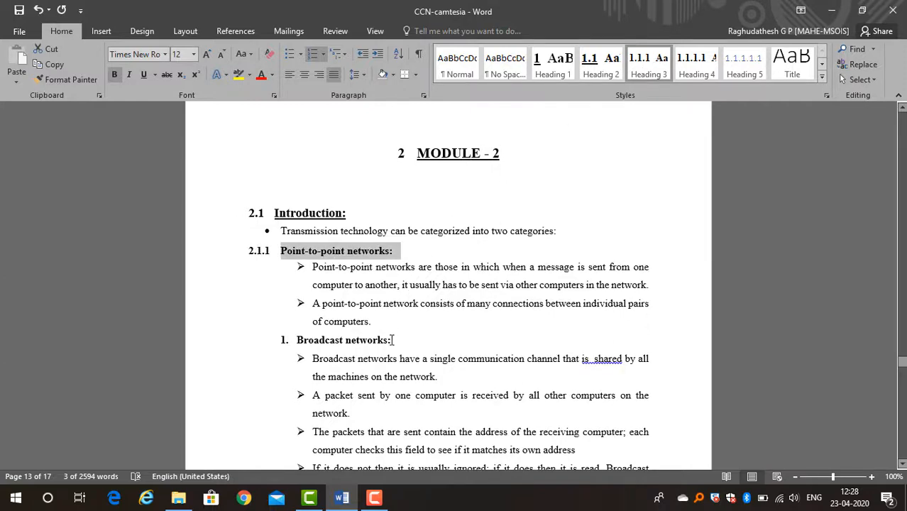
pyautogui.moveTo(287, 348); pyautogui.dragTo(392, 341)
pyautogui.click(649, 68)
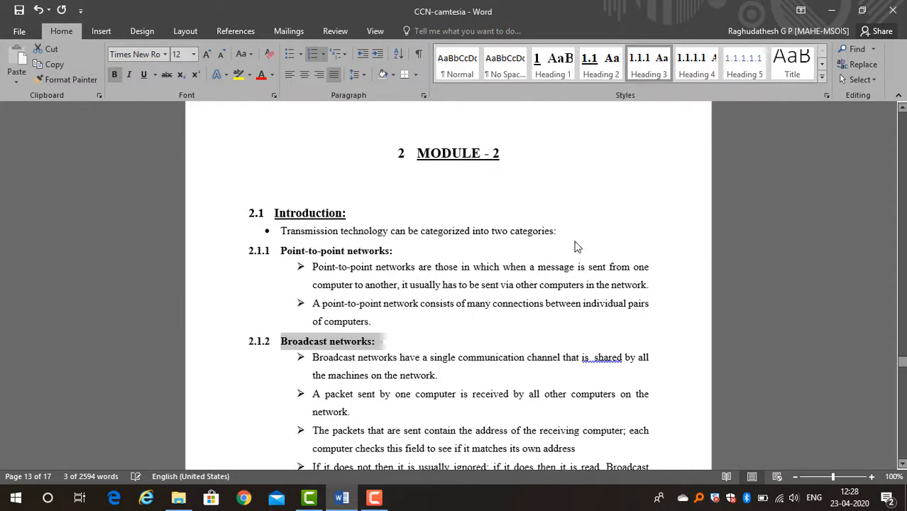
# Insert blank lines above "Random Access Protocols:" to push that title onto the next page with its text.
pyautogui.scroll(-4, 449, 298)
pyautogui.scroll(-20, 450, 298)
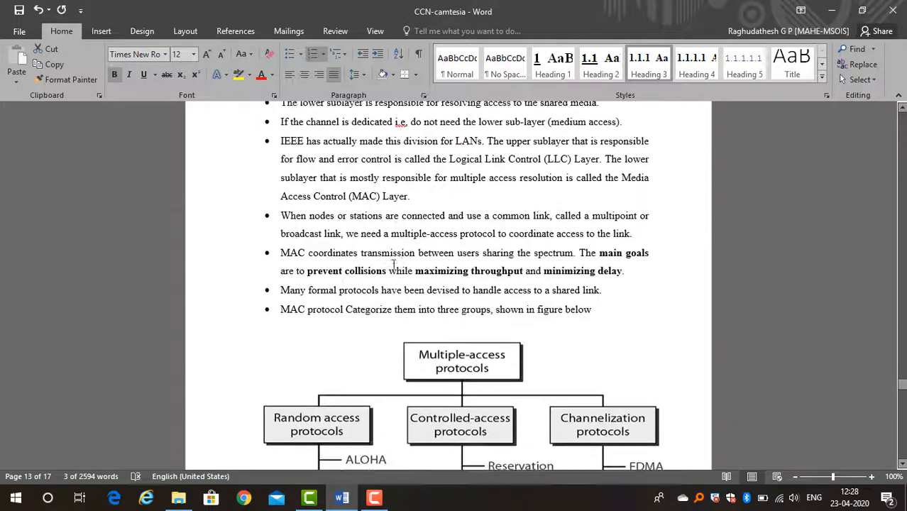
pyautogui.scroll(-4, 391, 266)
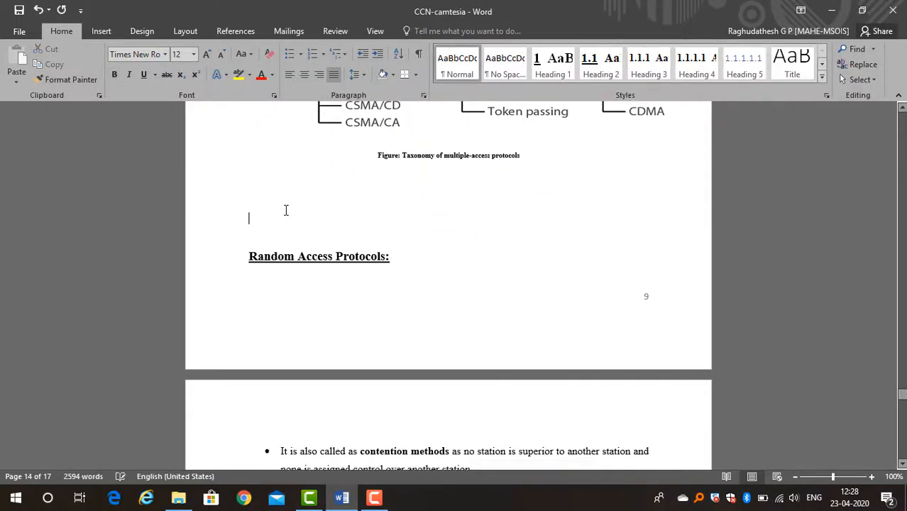
pyautogui.press('Return')
pyautogui.press('Return')
pyautogui.scroll(-3, 415, 307)
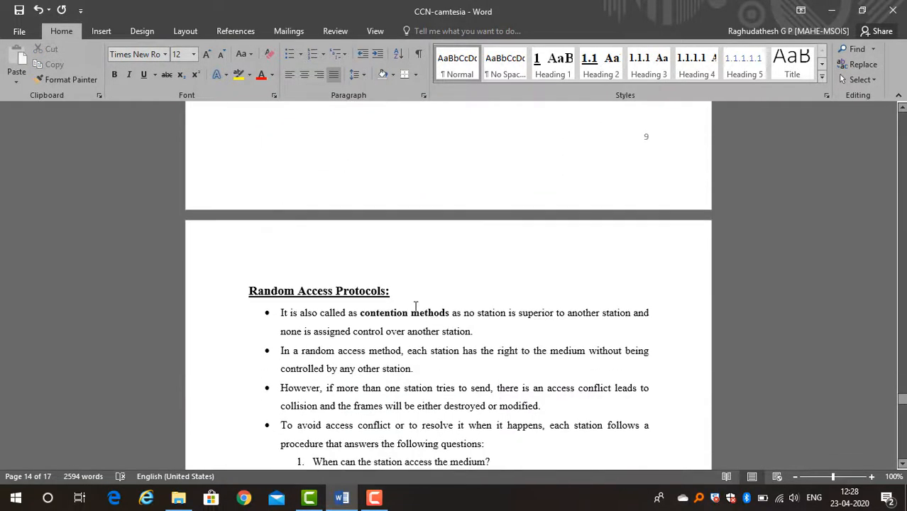
# Apply the Heading 2 style to "Random Access Protocols:" and copy its formatting onto the "ALOHA:" line with Format Painter.
pyautogui.moveTo(256, 294); pyautogui.dragTo(248, 293)
pyautogui.click(602, 75)
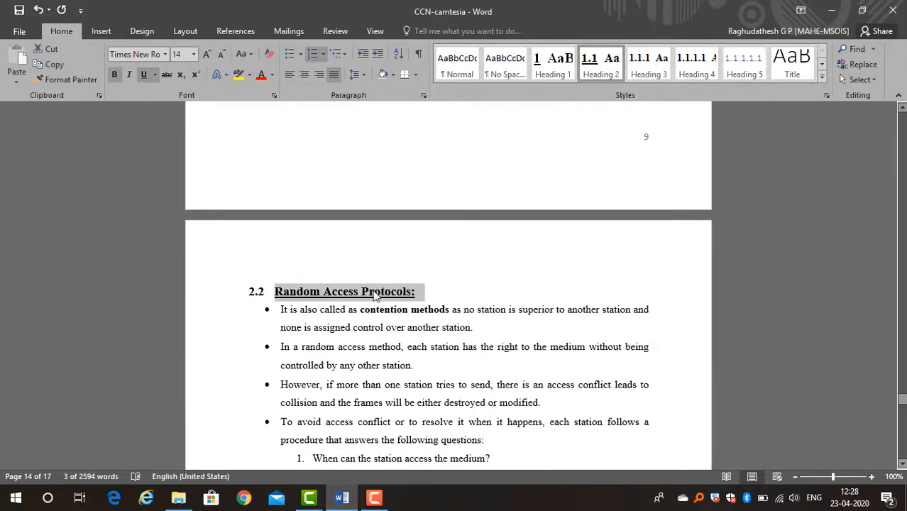
pyautogui.scroll(-5, 390, 293)
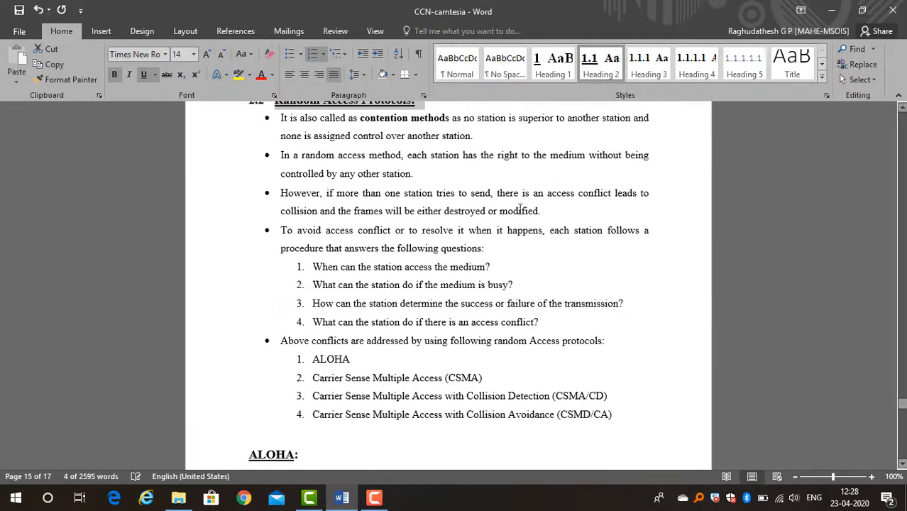
pyautogui.scroll(4, 488, 227)
pyautogui.click(439, 227)
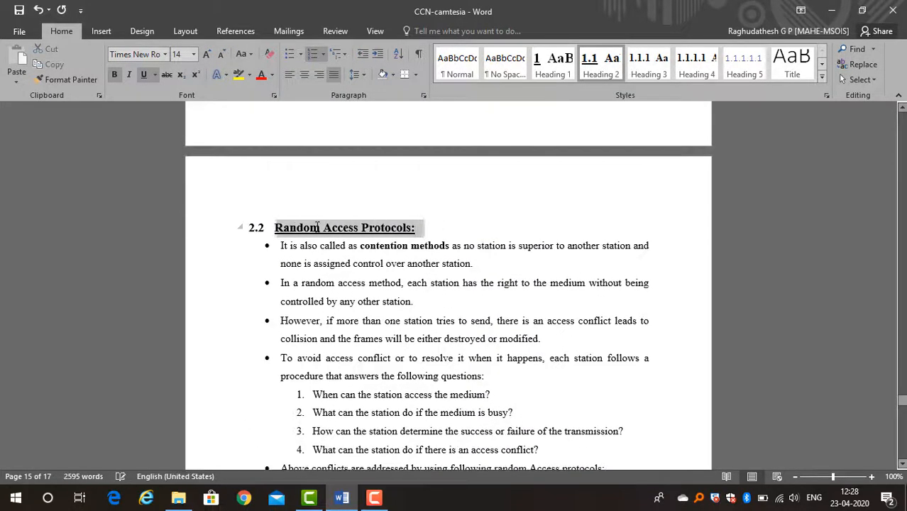
pyautogui.click(453, 190)
pyautogui.scroll(-4, 387, 290)
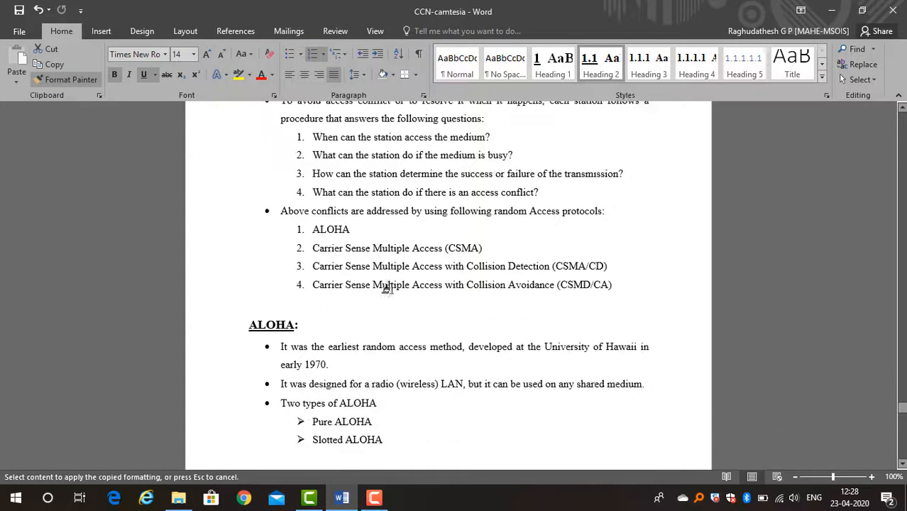
pyautogui.scroll(-1, 387, 290)
pyautogui.moveTo(240, 262); pyautogui.dragTo(240, 263)
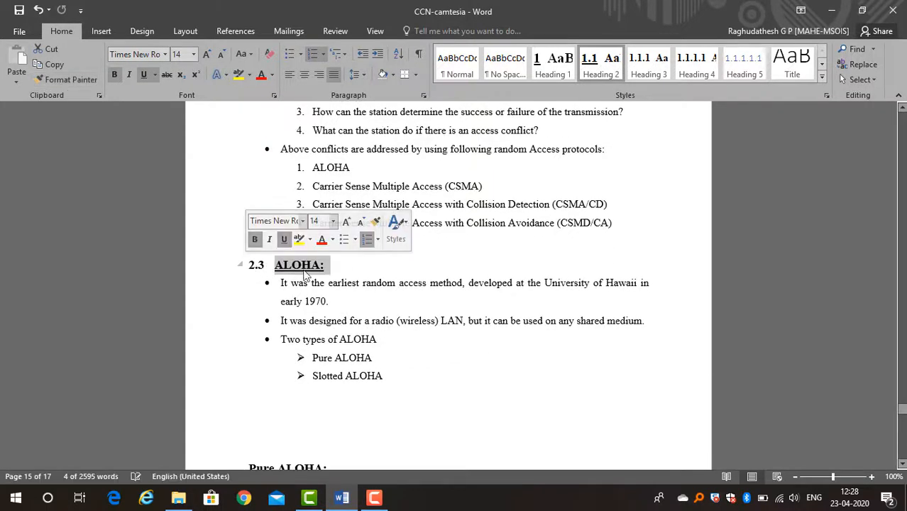
# Delete two blank lines between the Slotted ALOHA list item and the "Pure ALOHA:" title.
pyautogui.click(461, 373)
pyautogui.scroll(-3, 329, 325)
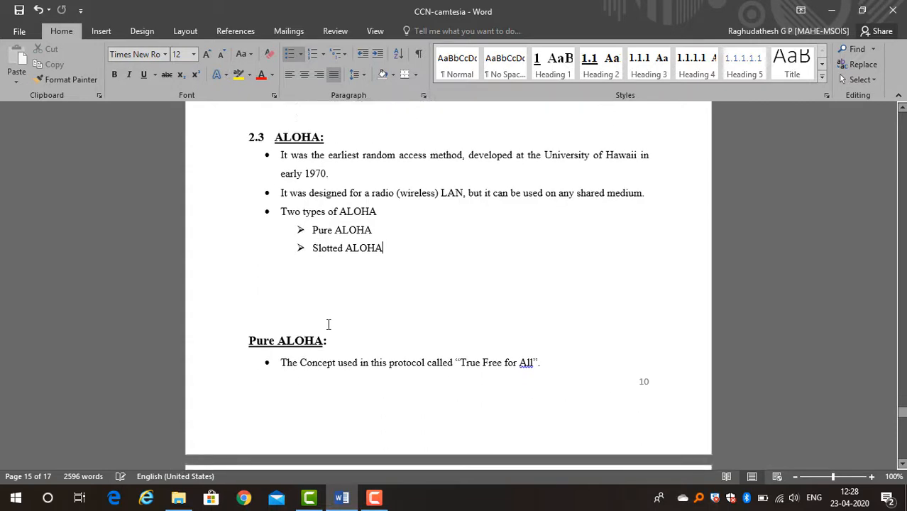
pyautogui.click(317, 322)
pyautogui.press('BackSpace')
pyautogui.press('BackSpace')
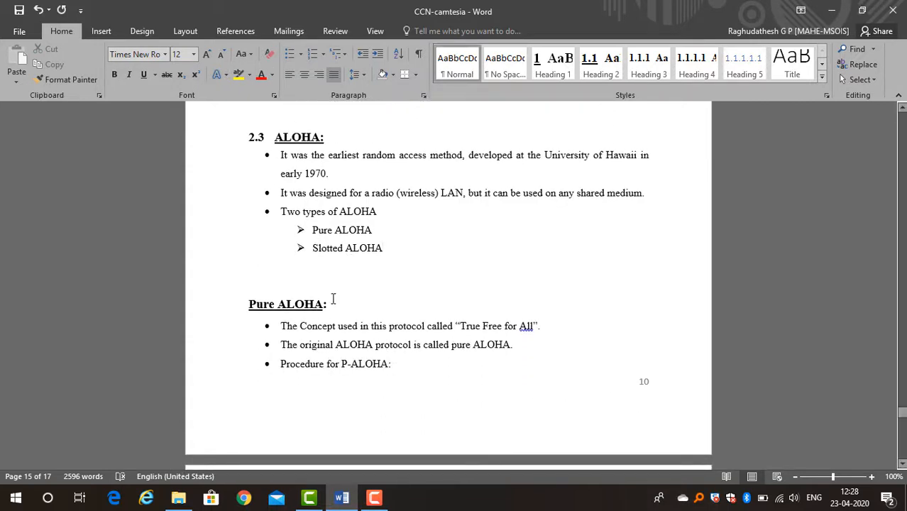
# Apply the Heading 3 style to the "Pure ALOHA:" and "Slotted ALOHA:" lines.
pyautogui.click(649, 60)
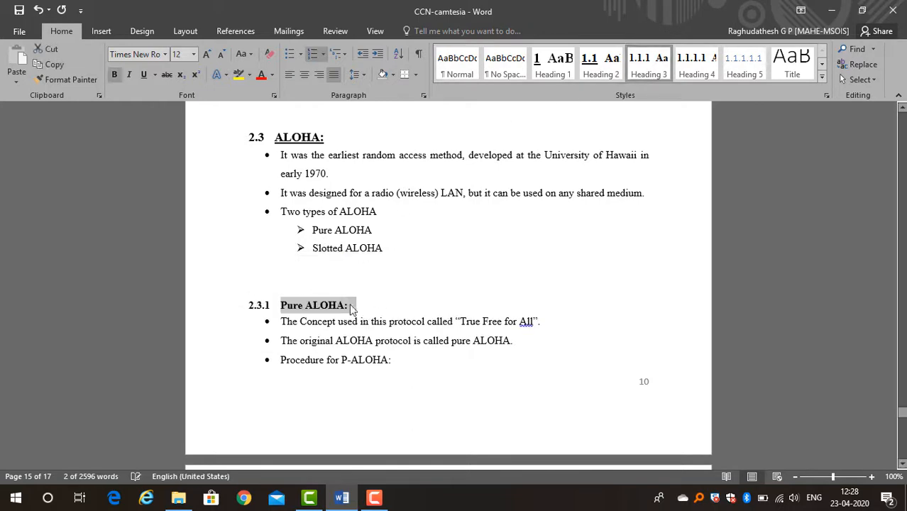
pyautogui.scroll(-5, 344, 316)
pyautogui.scroll(-9, 344, 314)
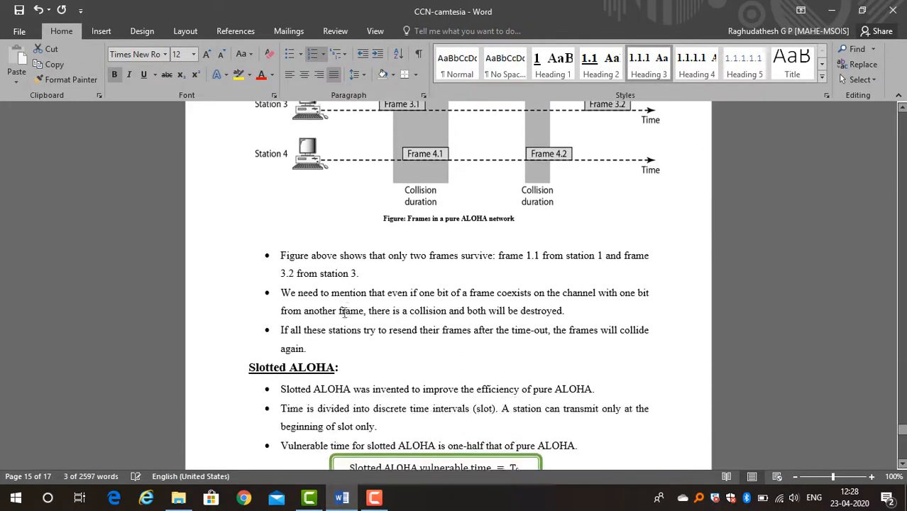
pyautogui.click(645, 58)
# Review the numbered headings from the end of Module 2 back up to the Images section of Module 1.
pyautogui.scroll(-8, 408, 313)
pyautogui.scroll(-4, 415, 297)
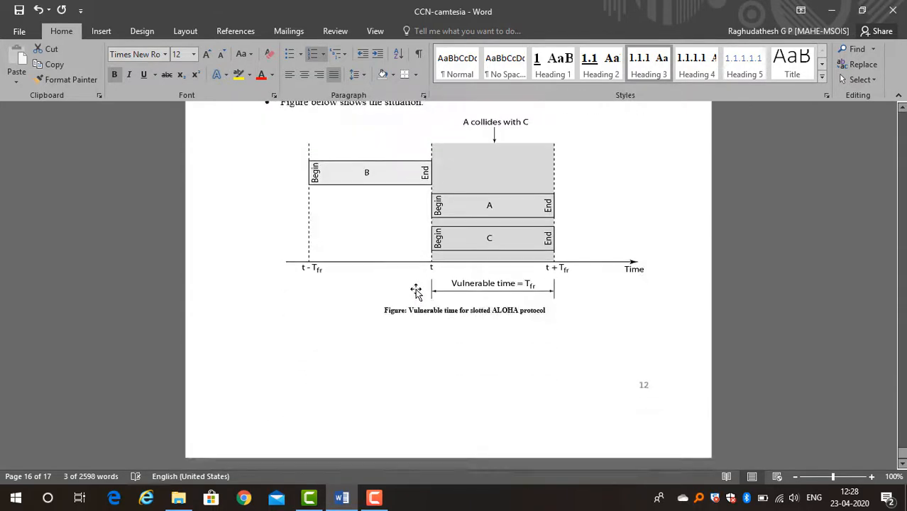
pyautogui.scroll(20, 472, 274)
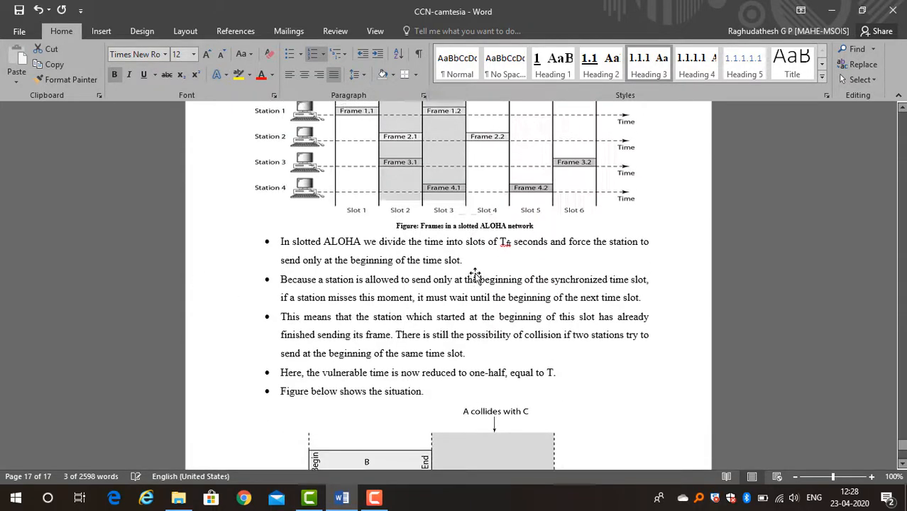
pyautogui.scroll(15, 477, 274)
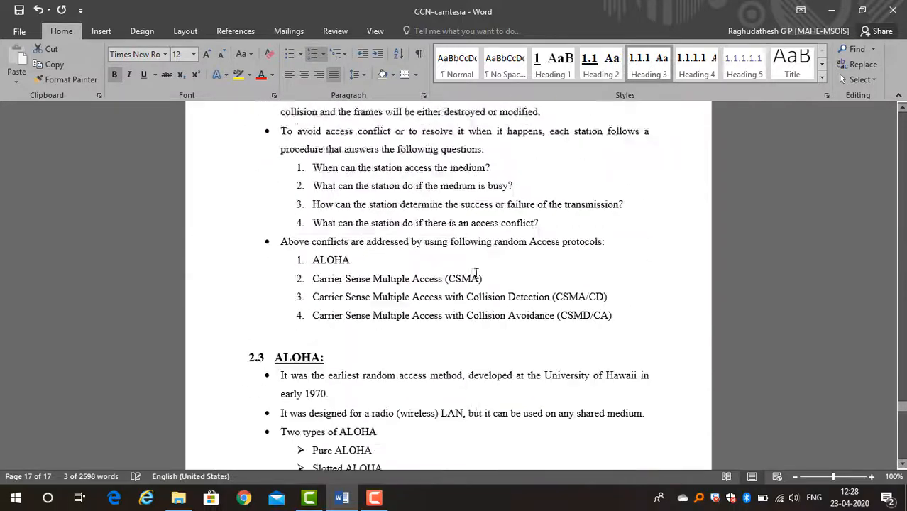
pyautogui.scroll(15, 476, 274)
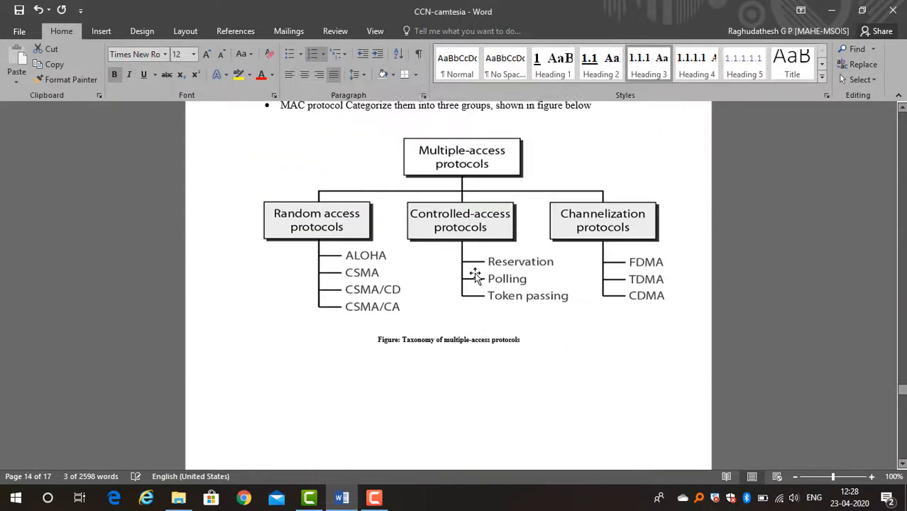
pyautogui.scroll(5, 477, 274)
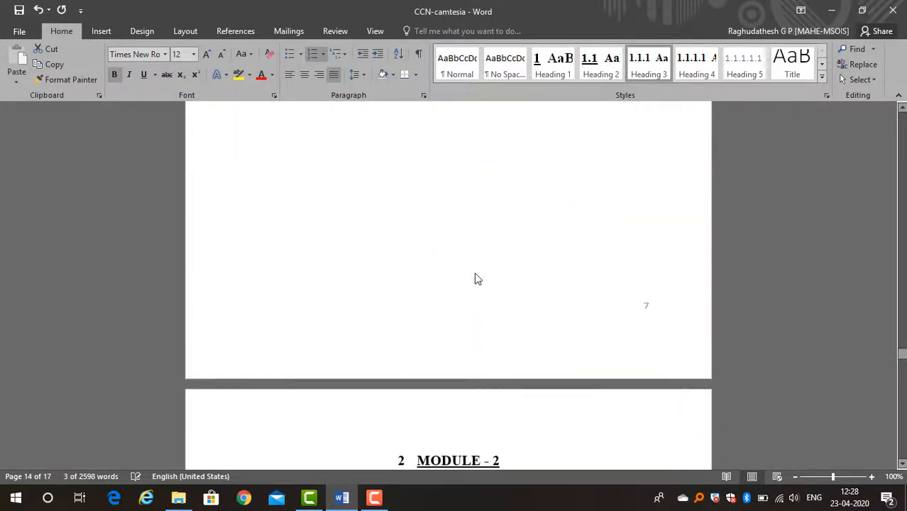
pyautogui.scroll(-7, 431, 355)
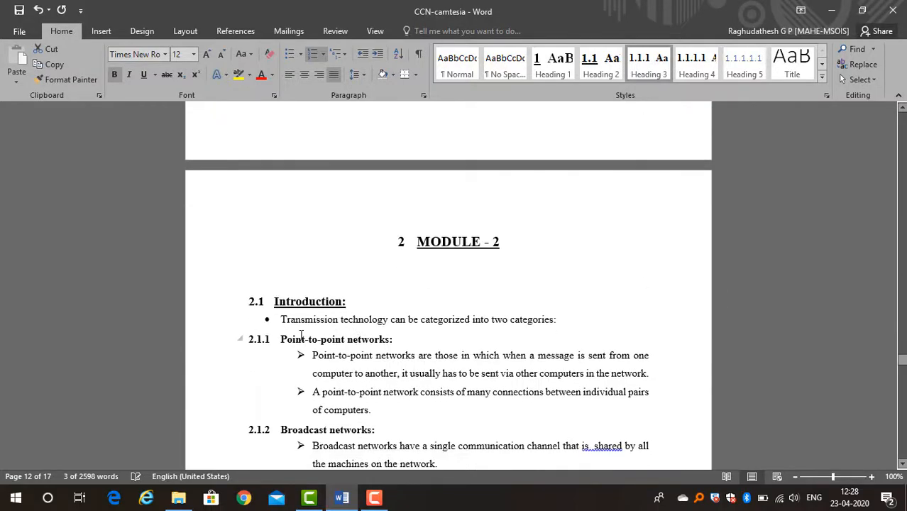
pyautogui.scroll(6, 463, 369)
pyautogui.scroll(20, 472, 365)
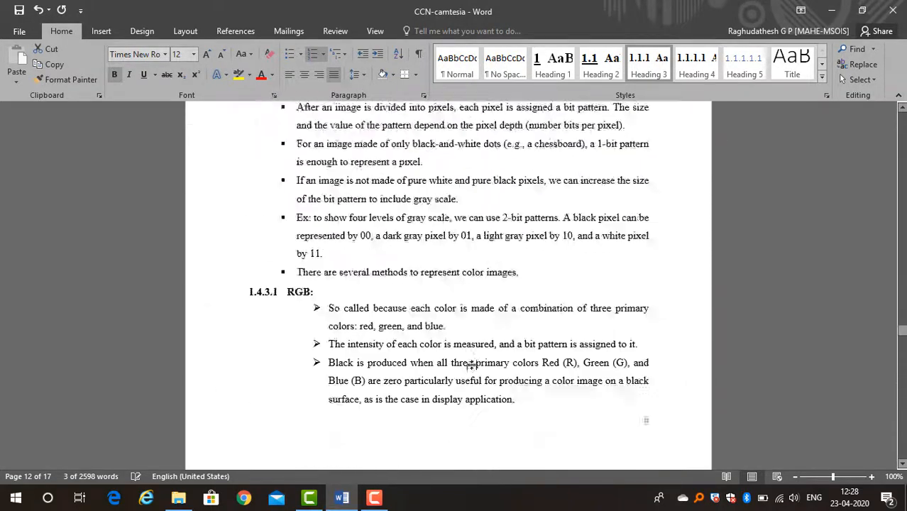
# Place the insertion point on the blank line below the "Table of Content" title.
pyautogui.scroll(15, 902, 313)
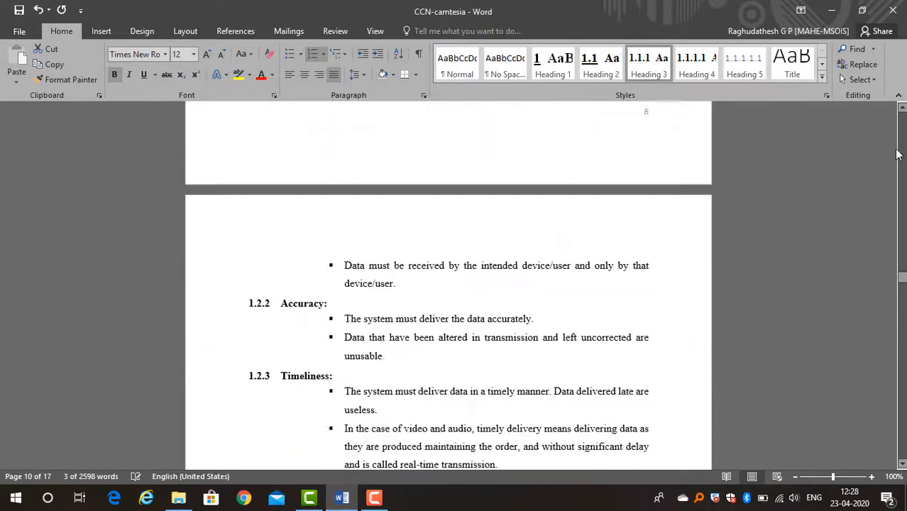
pyautogui.scroll(10, 595, 287)
pyautogui.scroll(5, 595, 287)
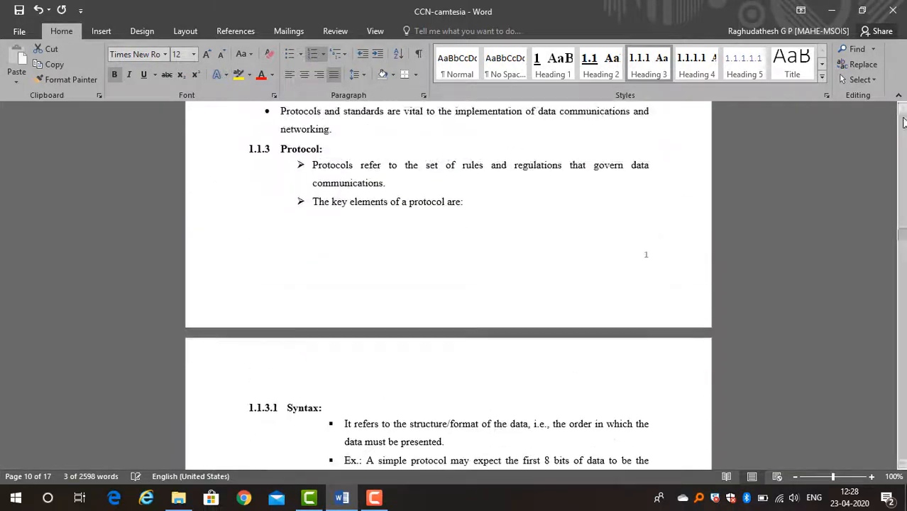
pyautogui.moveTo(902, 229); pyautogui.dragTo(902, 141)
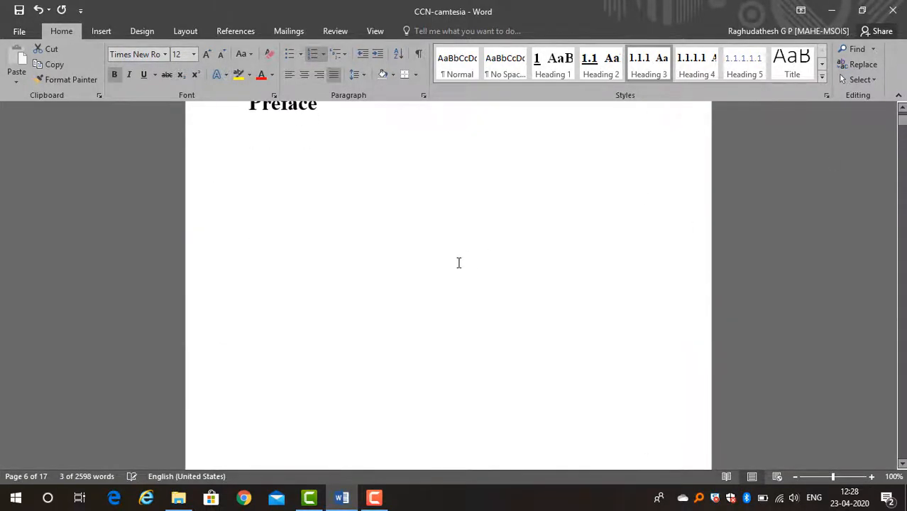
pyautogui.scroll(-10, 387, 287)
pyautogui.scroll(-3, 423, 290)
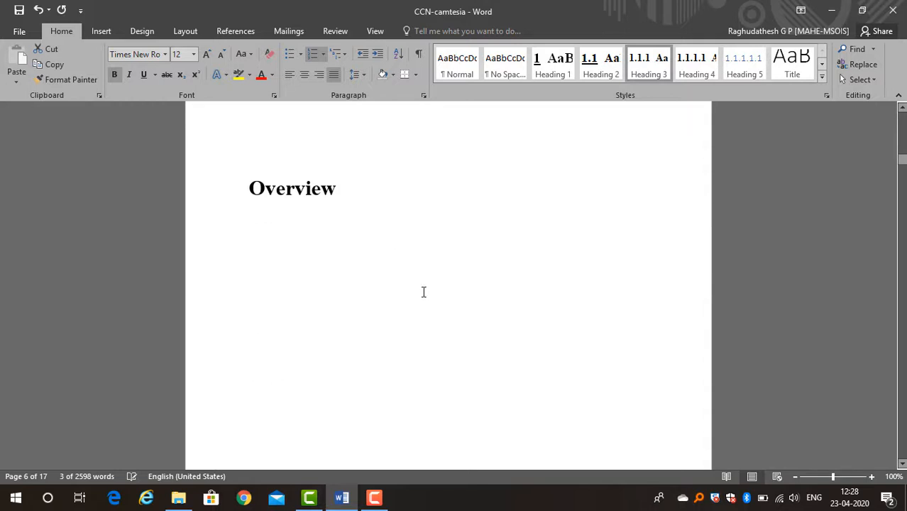
pyautogui.scroll(20, 421, 282)
pyautogui.scroll(-3, 416, 279)
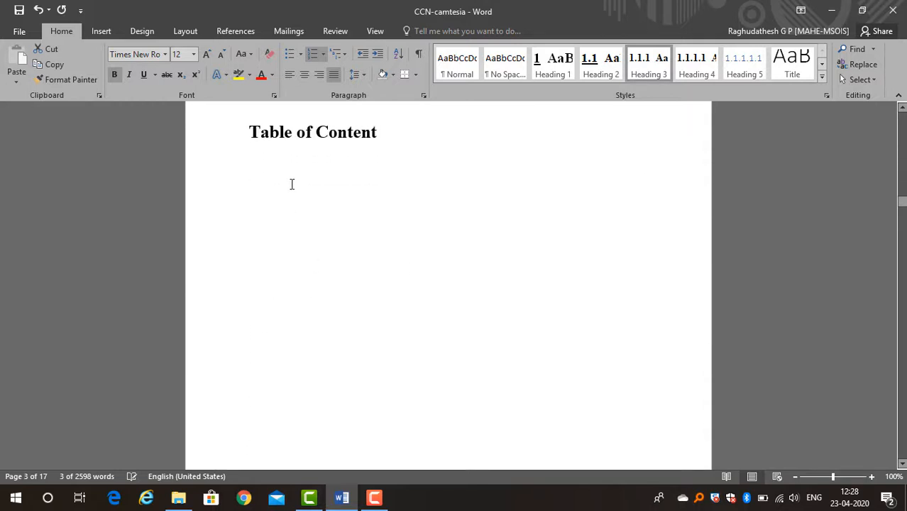
pyautogui.click(289, 166)
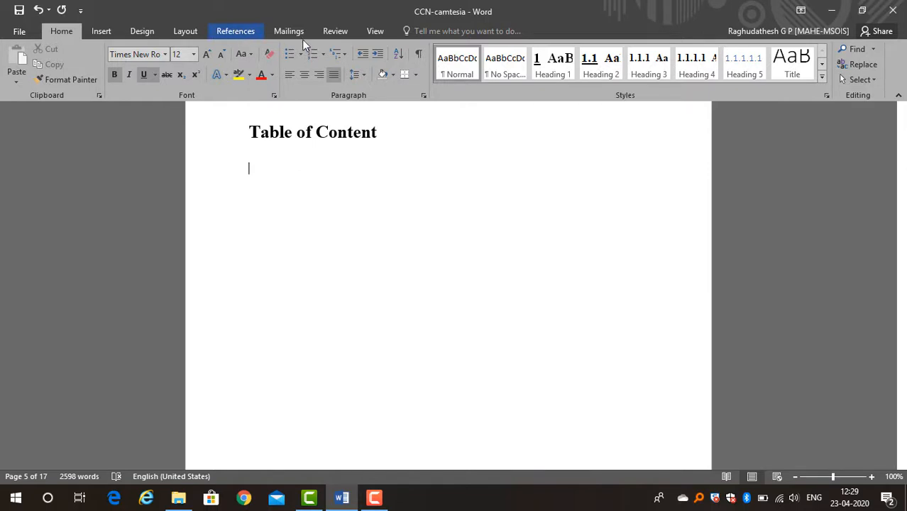
# Start a custom table of contents and open its TOC 1 style for modification.
pyautogui.click(227, 31)
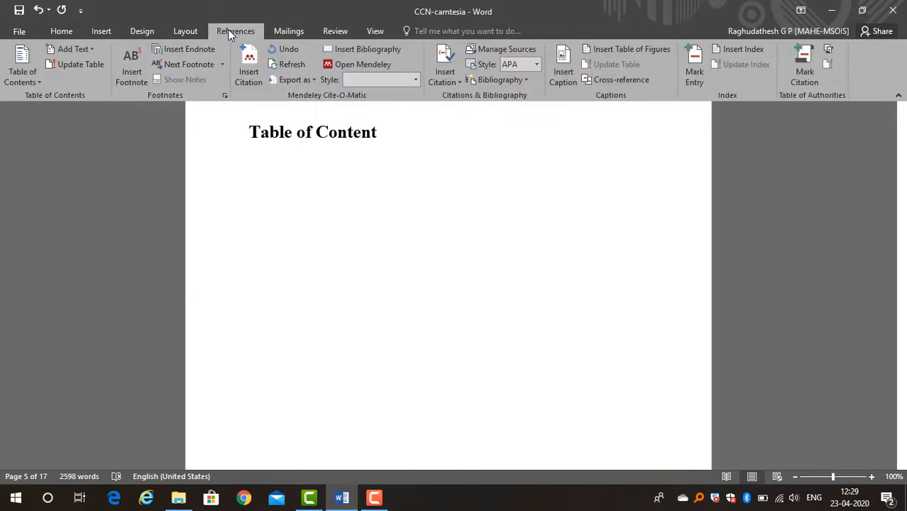
pyautogui.click(30, 80)
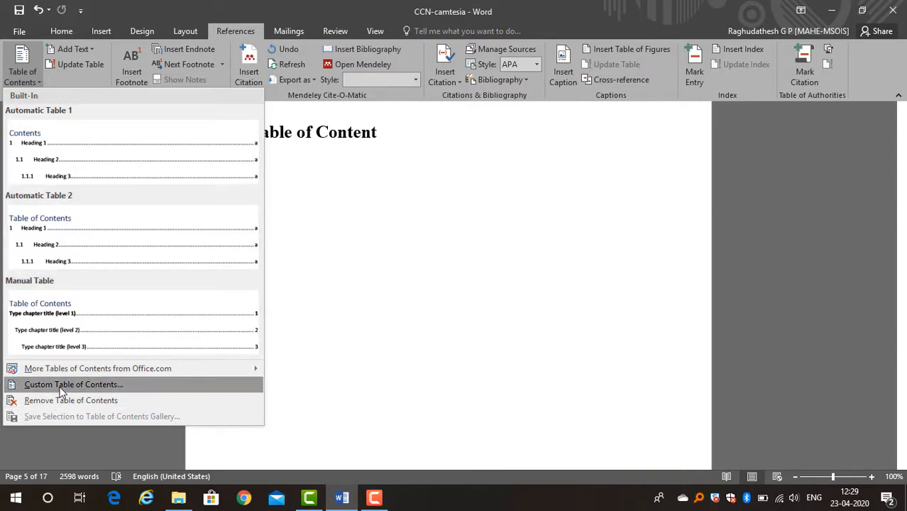
pyautogui.click(61, 387)
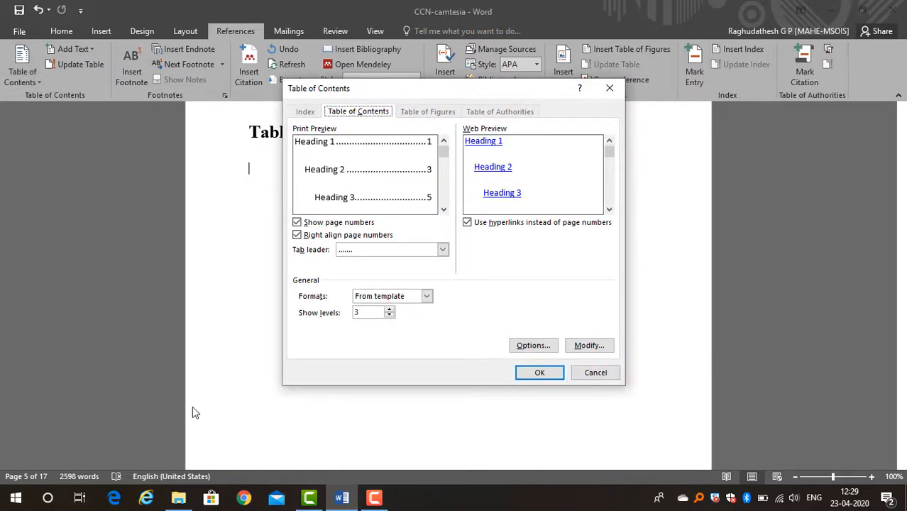
pyautogui.click(587, 347)
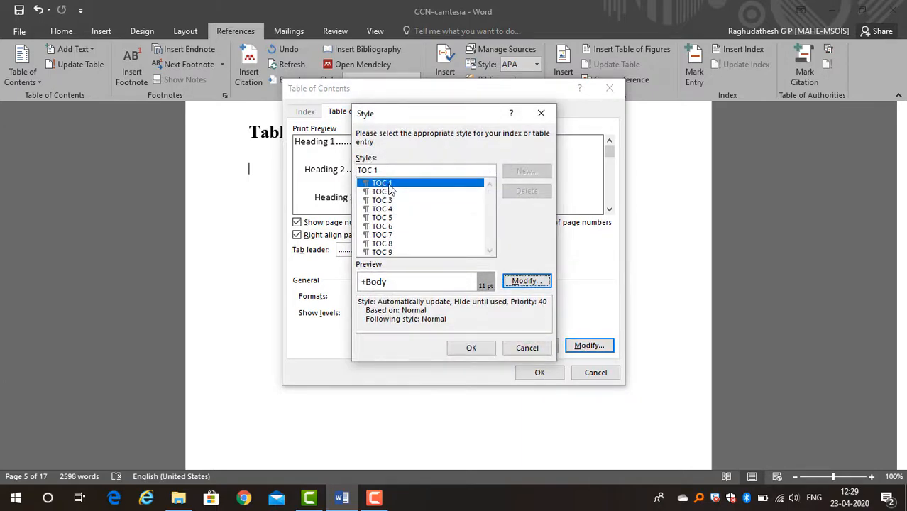
pyautogui.click(536, 281)
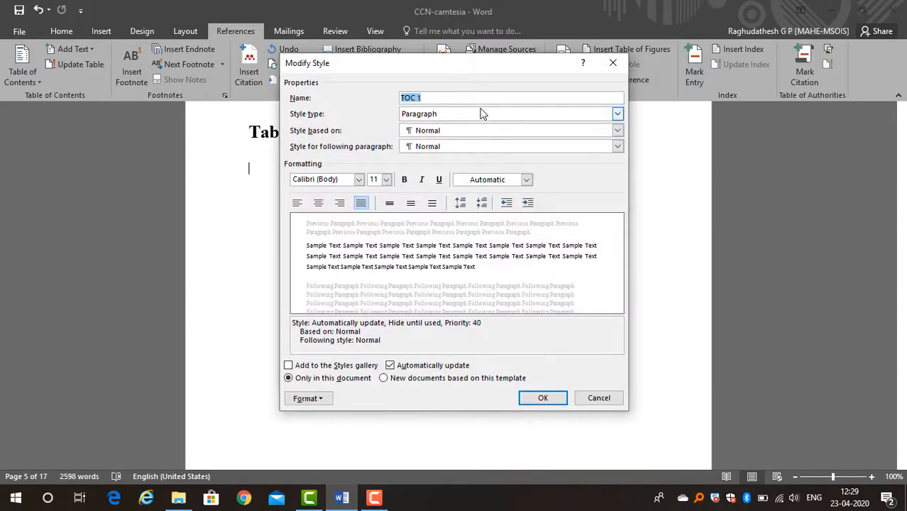
# Format the TOC 1 style as bold 16 pt Times New Roman, left-aligned, with Automatic font colour.
pyautogui.click(526, 179)
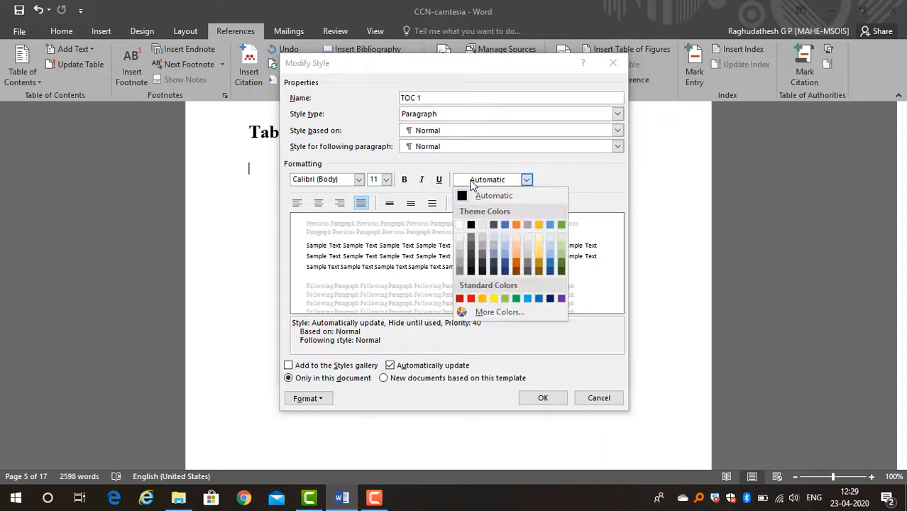
pyautogui.click(465, 197)
pyautogui.click(405, 181)
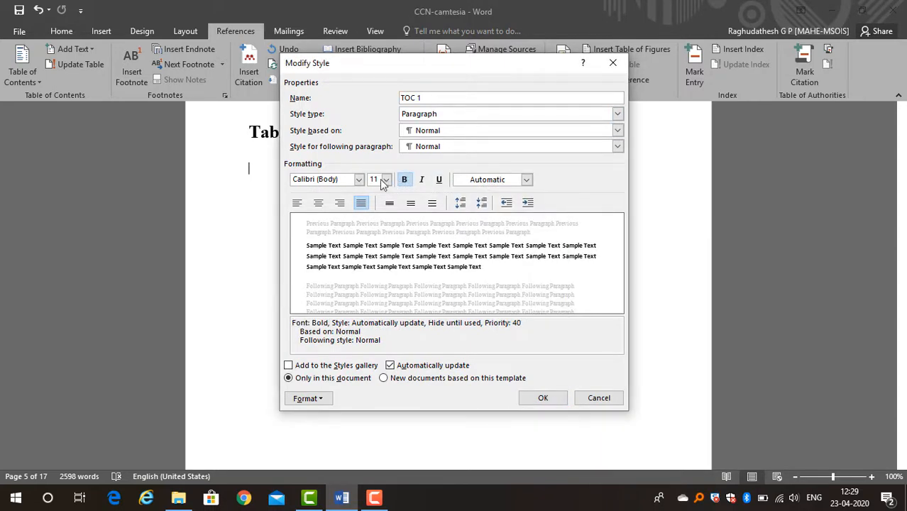
pyautogui.click(386, 180)
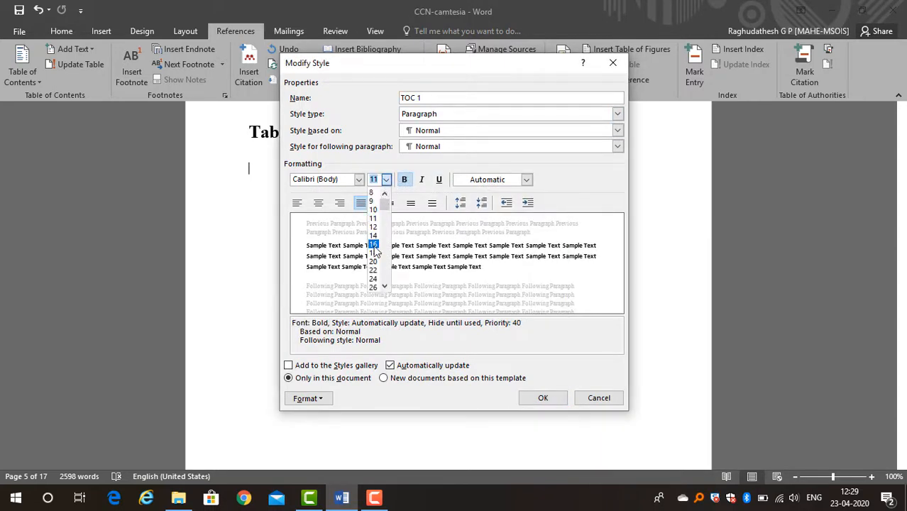
pyautogui.click(374, 245)
pyautogui.click(359, 179)
pyautogui.click(353, 225)
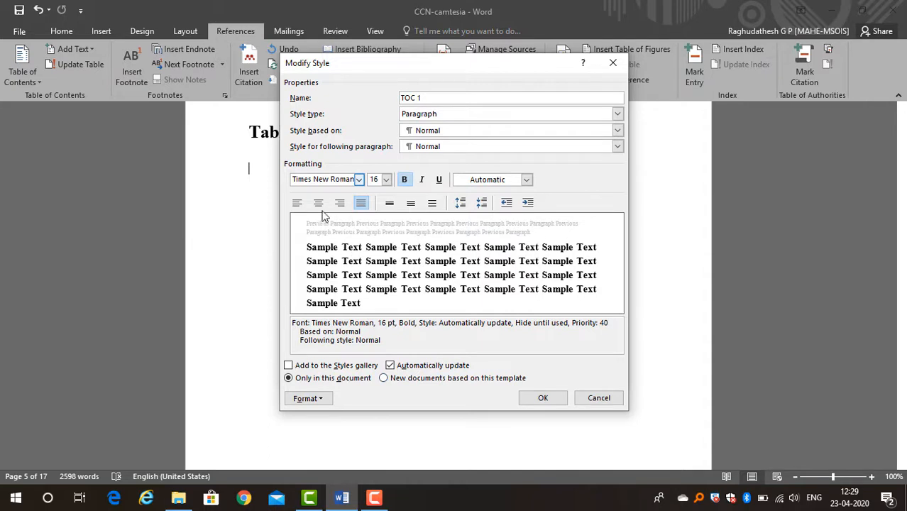
pyautogui.click(298, 204)
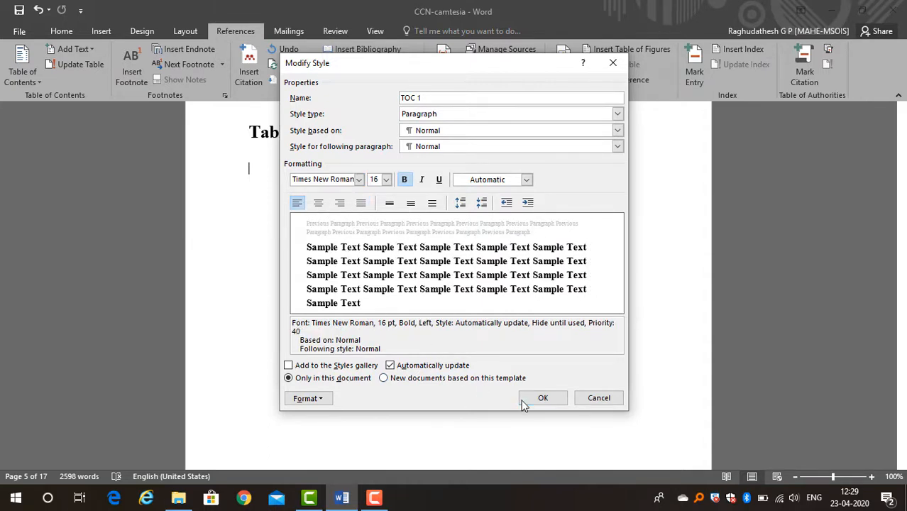
pyautogui.click(526, 404)
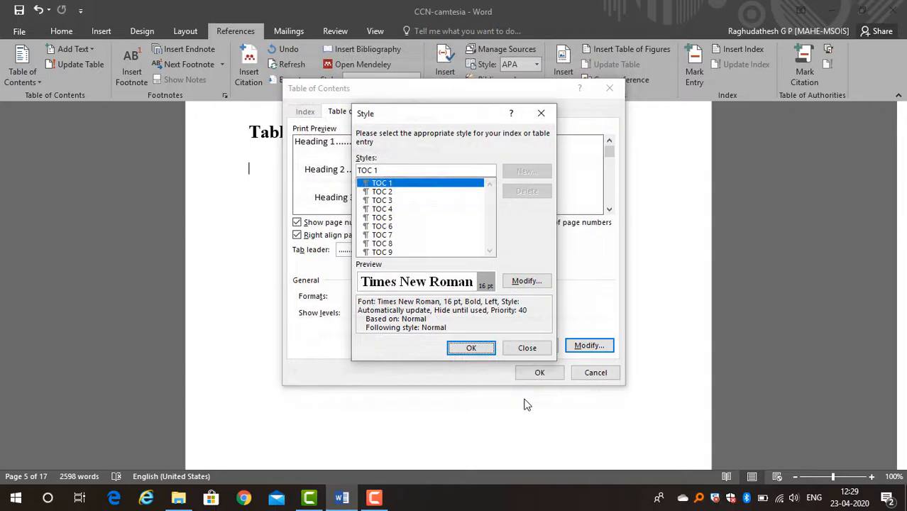
# Modify the TOC 2 style to 14 pt Times New Roman with left alignment.
pyautogui.click(385, 193)
pyautogui.click(503, 281)
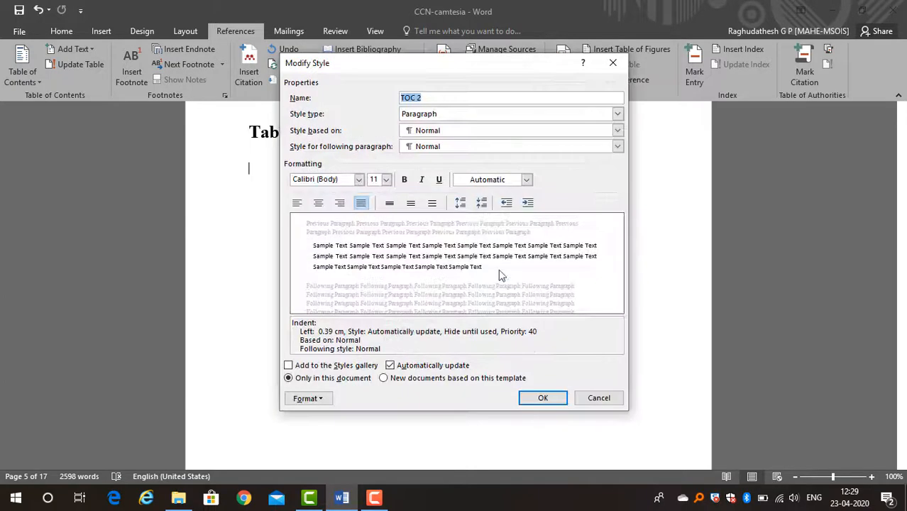
pyautogui.click(527, 179)
pyautogui.click(419, 196)
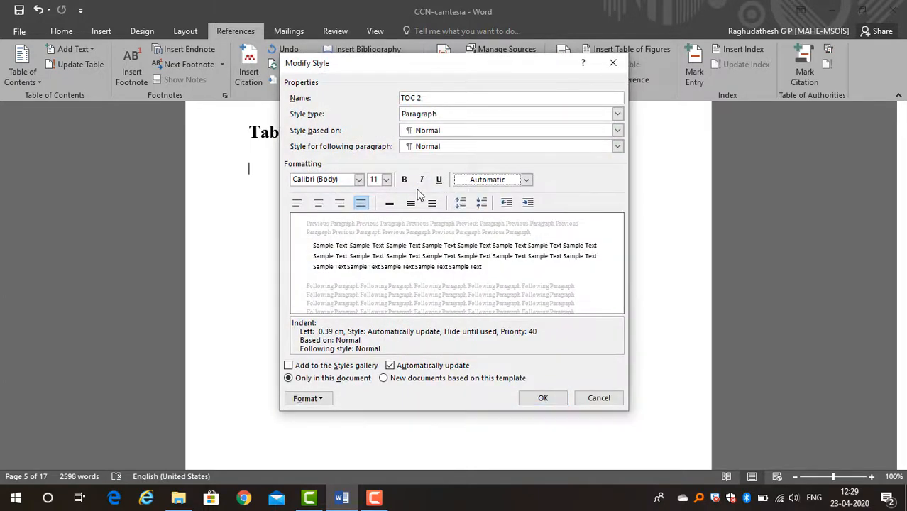
pyautogui.click(385, 180)
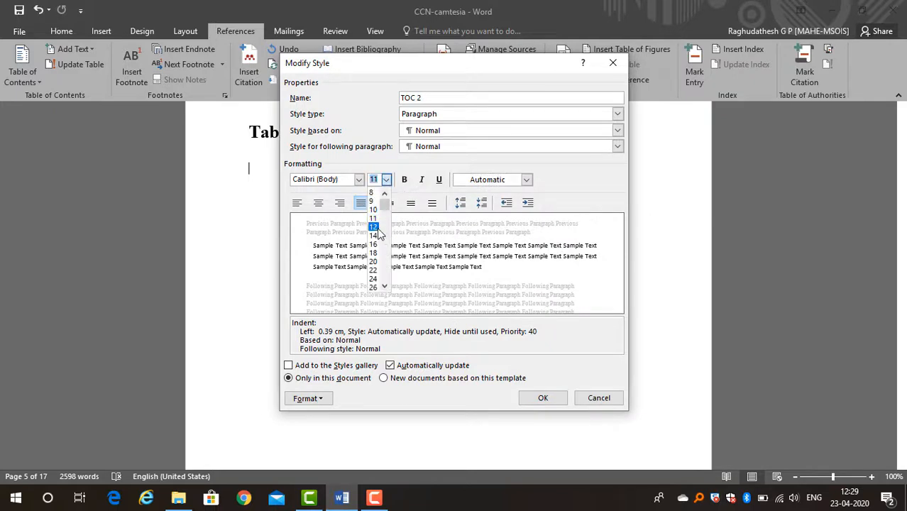
pyautogui.click(379, 238)
pyautogui.click(359, 179)
pyautogui.click(349, 220)
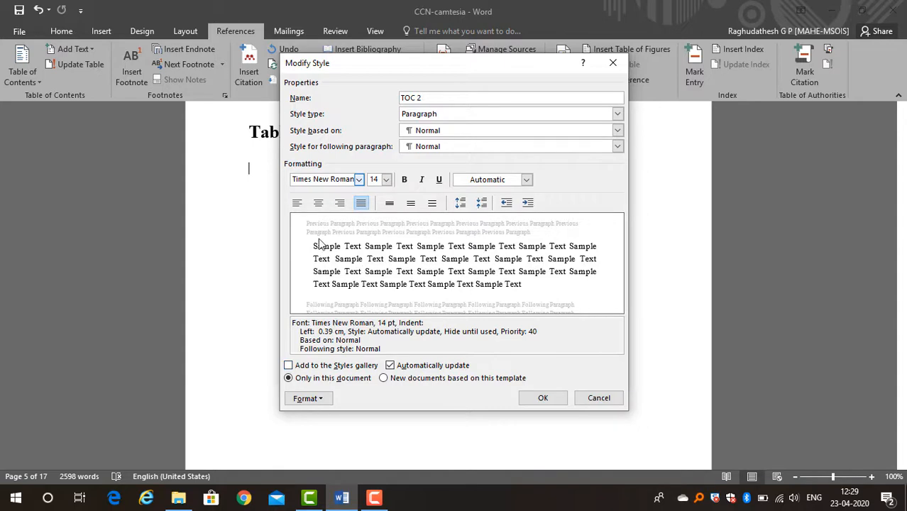
pyautogui.click(297, 204)
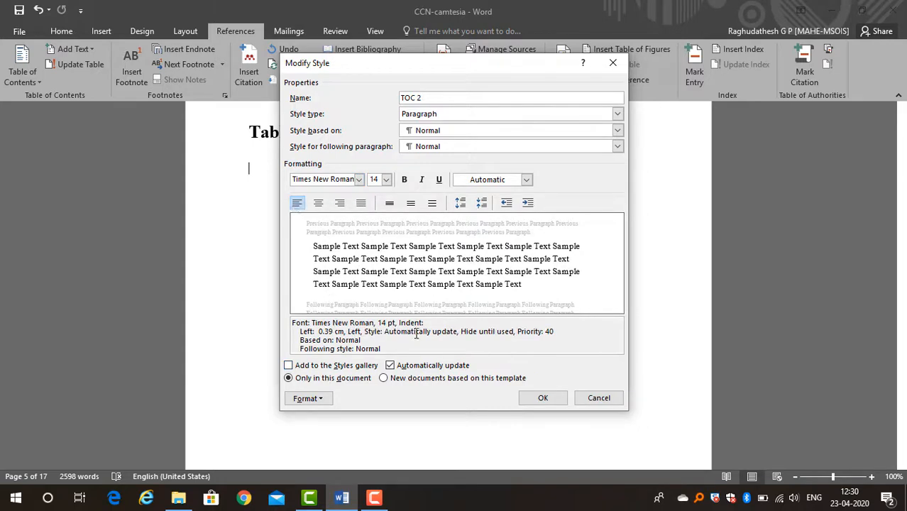
pyautogui.click(541, 398)
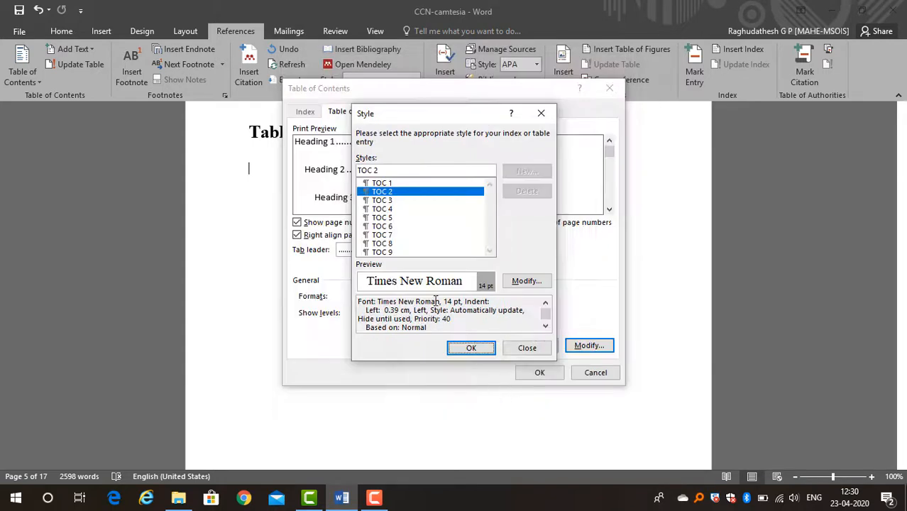
# Modify the TOC 3 style to 12 pt Times New Roman with Automatic font colour.
pyautogui.click(384, 202)
pyautogui.click(527, 281)
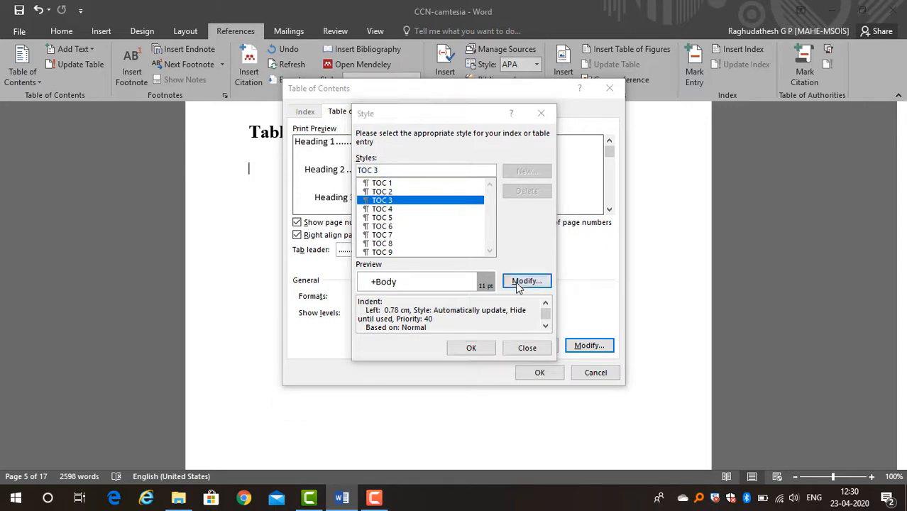
pyautogui.click(386, 180)
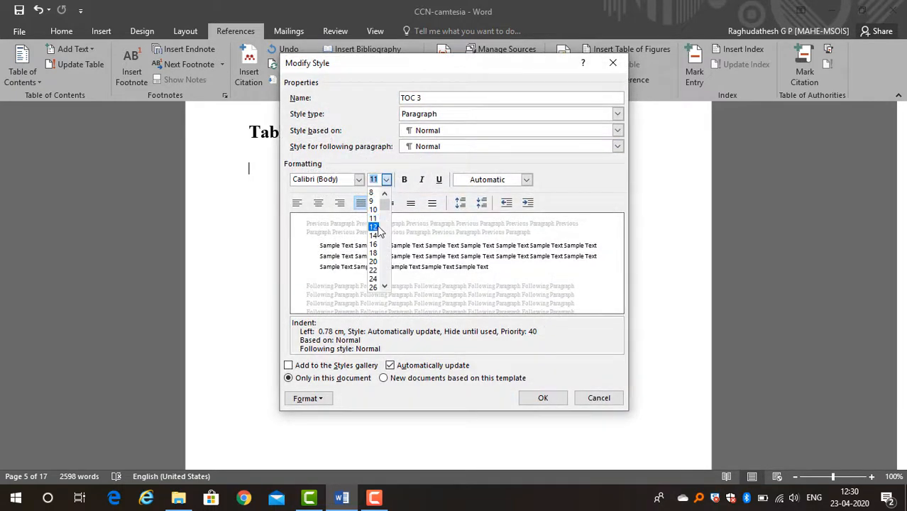
pyautogui.click(382, 227)
pyautogui.click(526, 180)
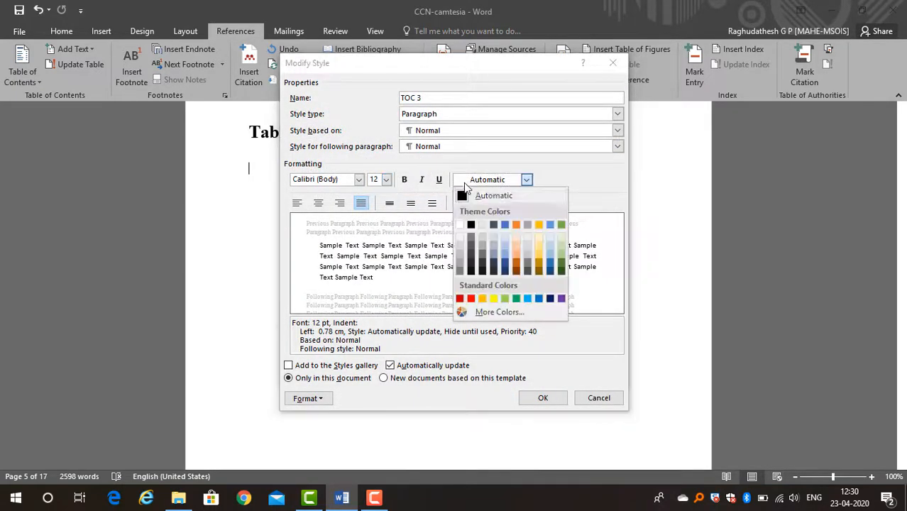
pyautogui.click(458, 204)
pyautogui.click(359, 180)
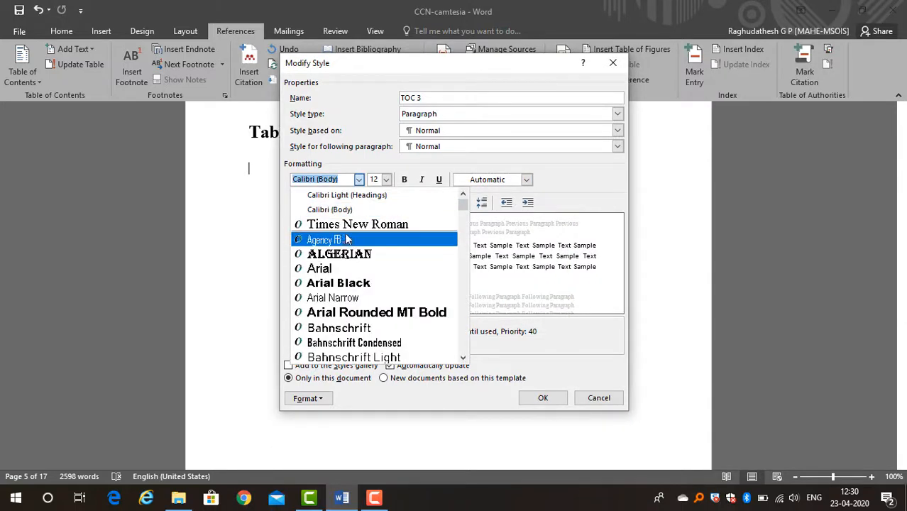
pyautogui.click(348, 226)
pyautogui.click(543, 398)
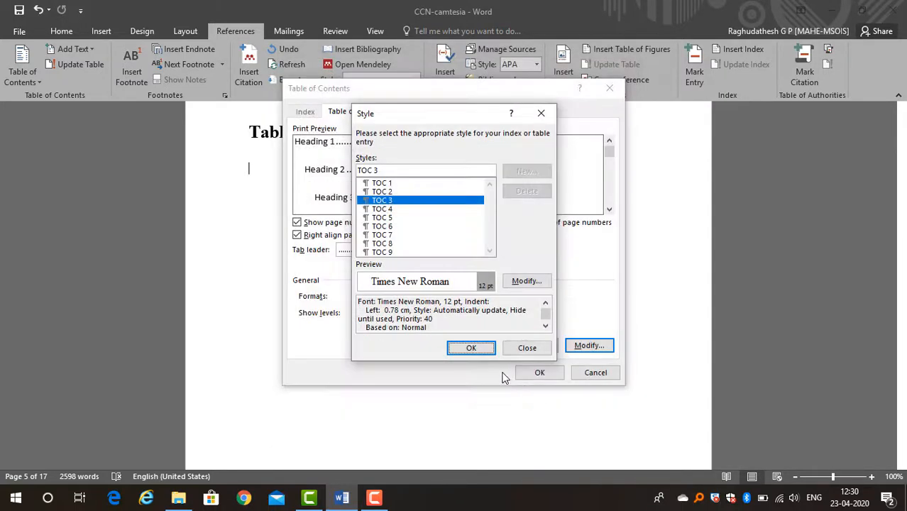
# Modify the TOC 4 style to 12 pt Times New Roman with Automatic font colour.
pyautogui.click(384, 209)
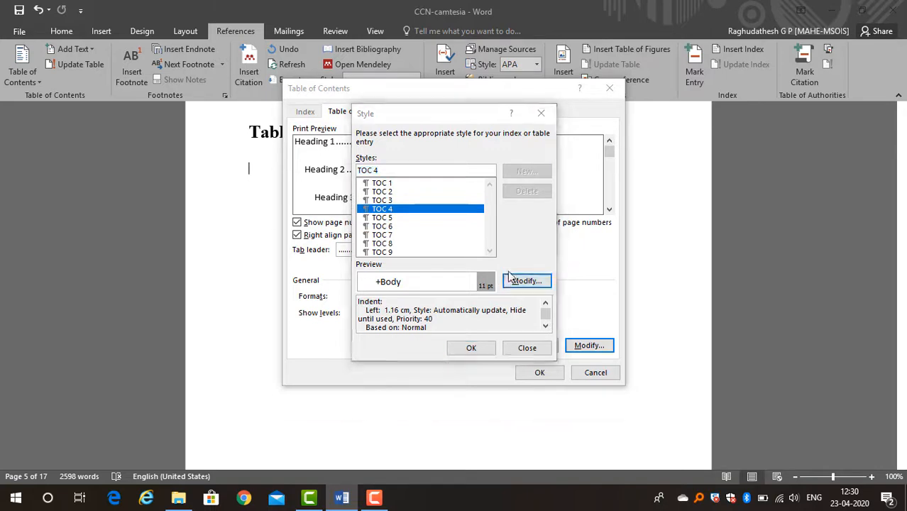
pyautogui.click(525, 281)
pyautogui.click(387, 179)
pyautogui.click(374, 226)
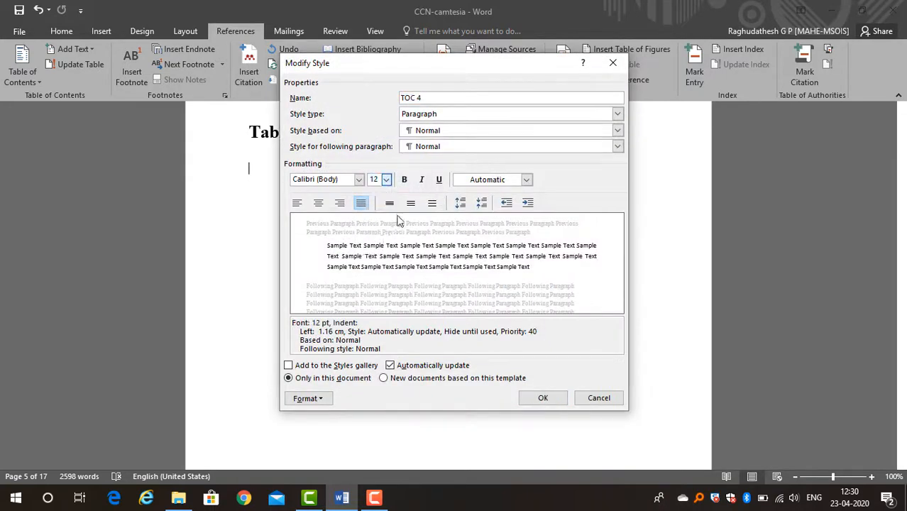
pyautogui.click(526, 180)
pyautogui.click(483, 202)
pyautogui.click(360, 180)
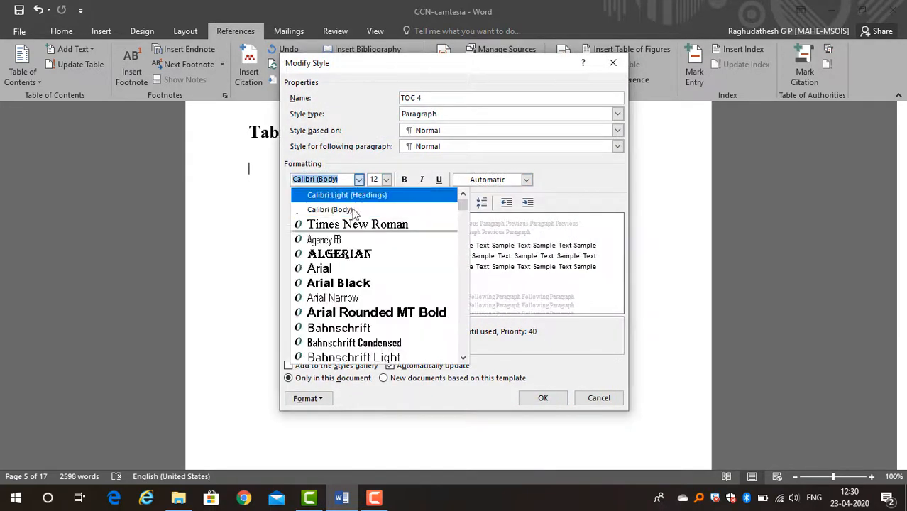
pyautogui.click(326, 218)
pyautogui.click(543, 397)
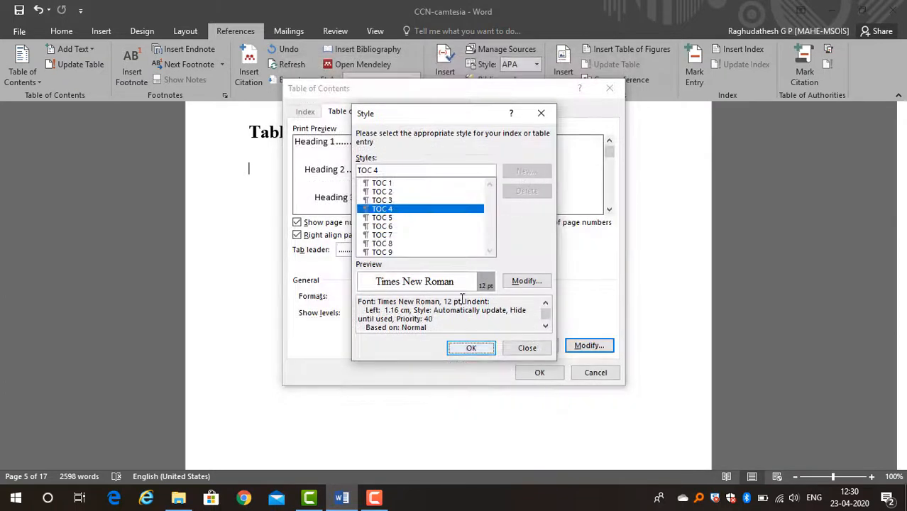
# Modify the TOC 5 style to 12 pt Times New Roman with Automatic font colour.
pyautogui.click(384, 217)
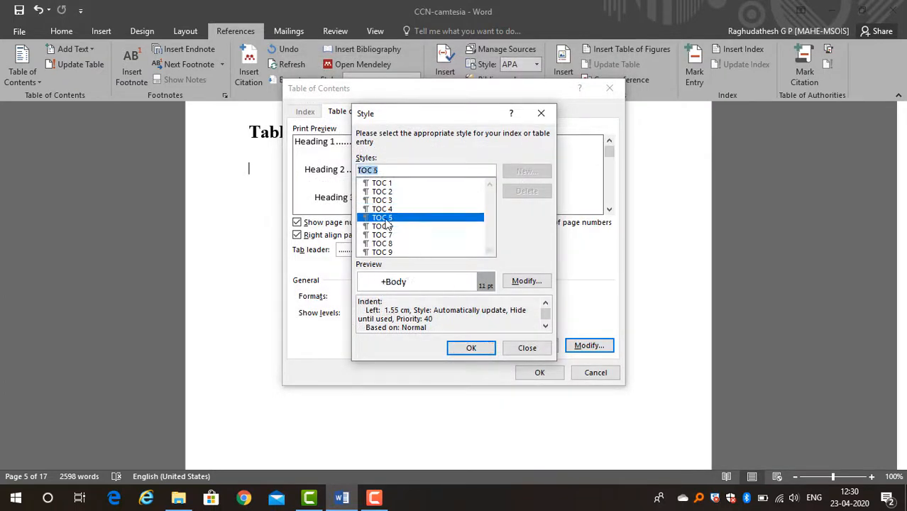
pyautogui.click(527, 281)
pyautogui.click(526, 179)
pyautogui.click(474, 199)
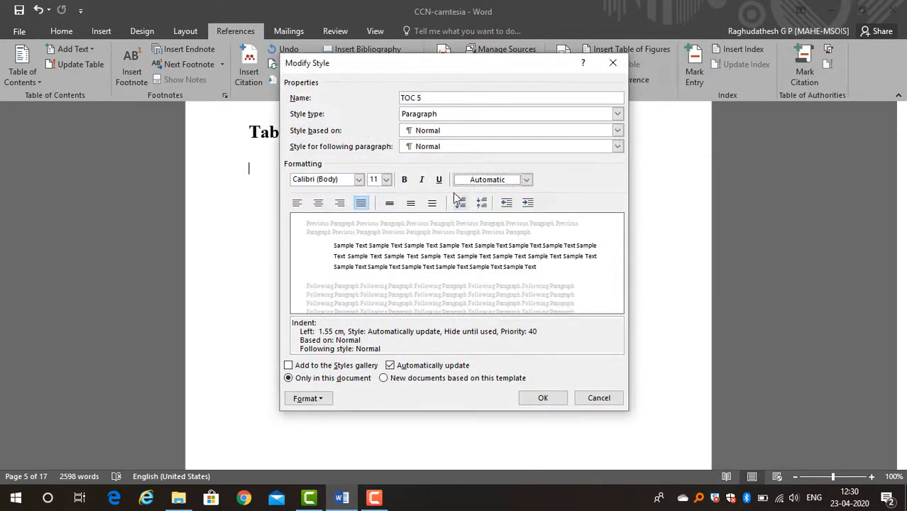
pyautogui.click(403, 179)
pyautogui.click(404, 179)
pyautogui.click(386, 179)
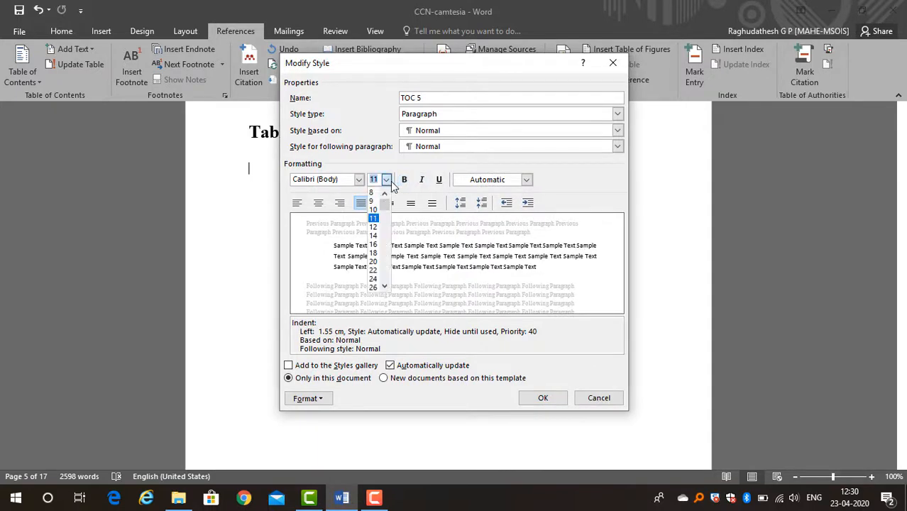
pyautogui.click(373, 226)
pyautogui.click(359, 179)
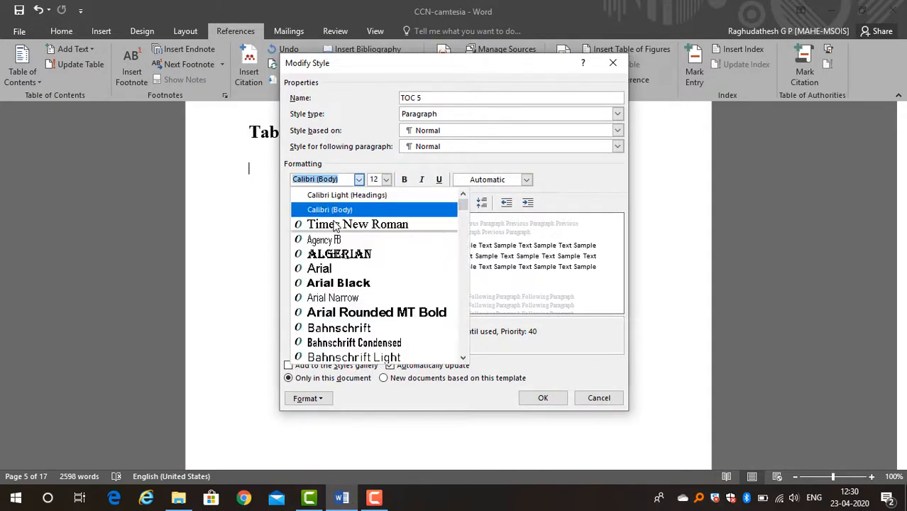
pyautogui.click(336, 225)
pyautogui.click(544, 398)
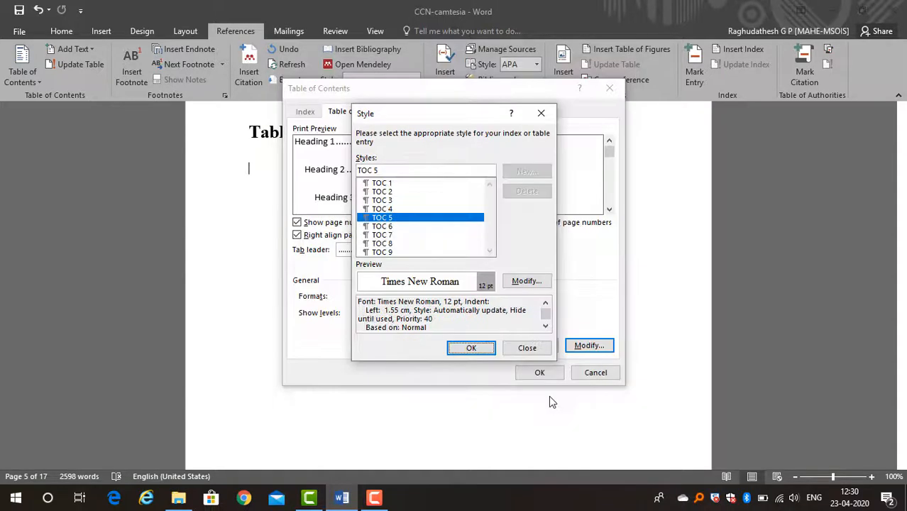
# Insert the custom table of contents below the Table of Content heading and look through its entries.
pyautogui.click(471, 348)
pyautogui.click(541, 372)
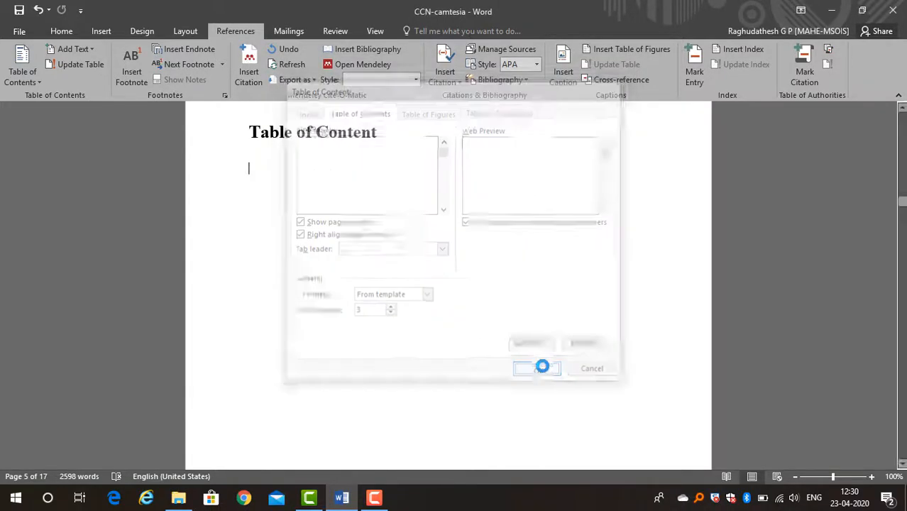
pyautogui.scroll(10, 449, 349)
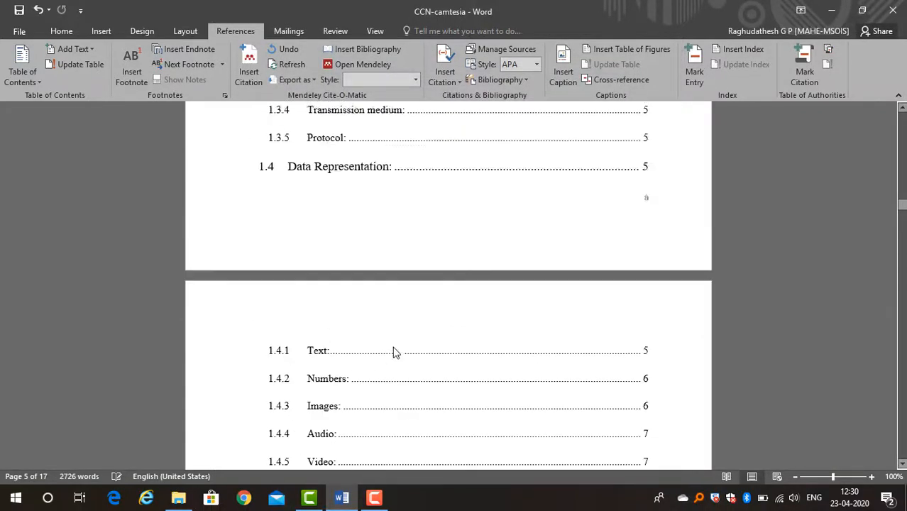
pyautogui.scroll(8, 395, 347)
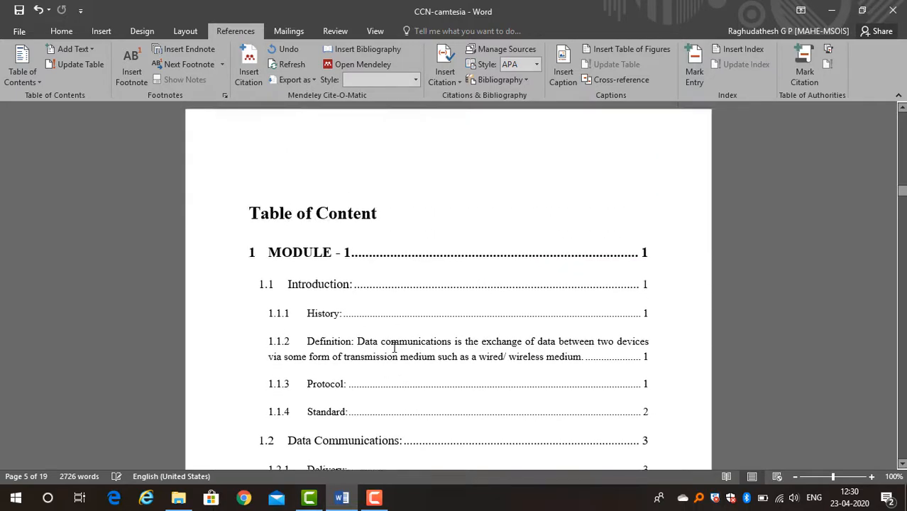
pyautogui.scroll(-15, 395, 348)
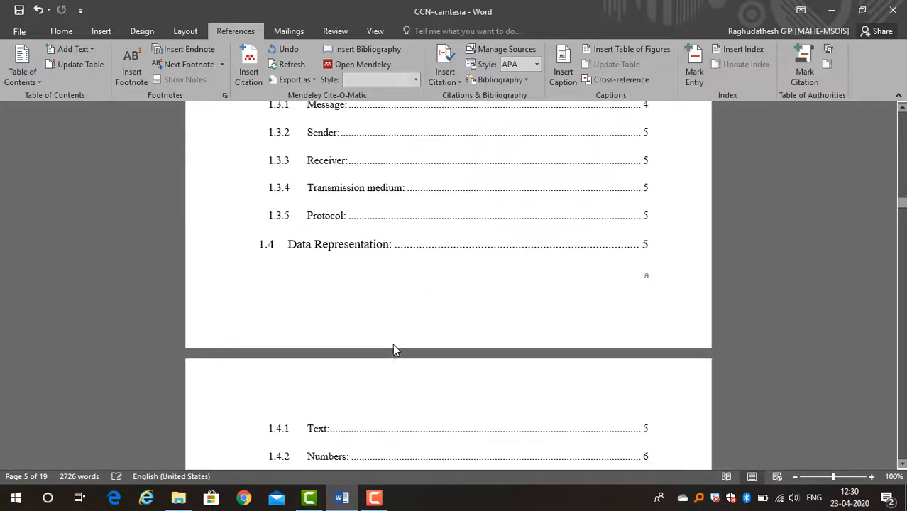
pyautogui.scroll(-9, 397, 343)
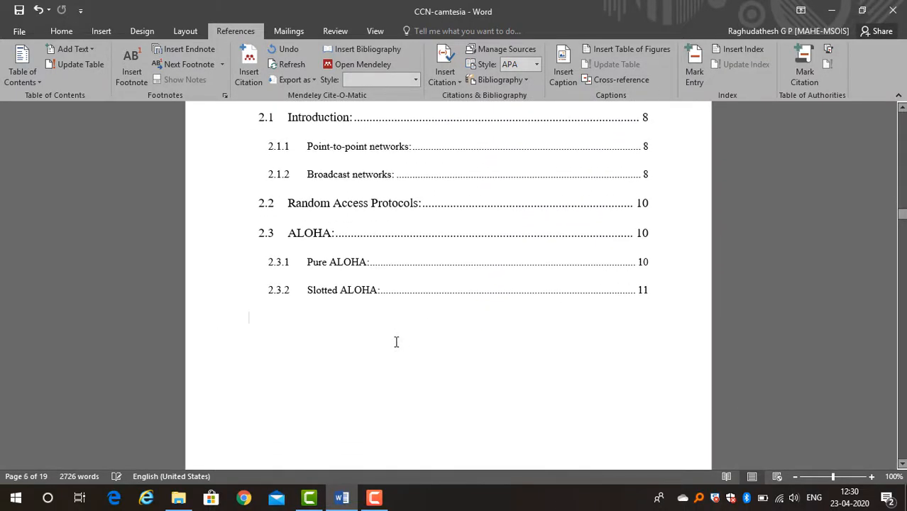
pyautogui.scroll(12, 397, 342)
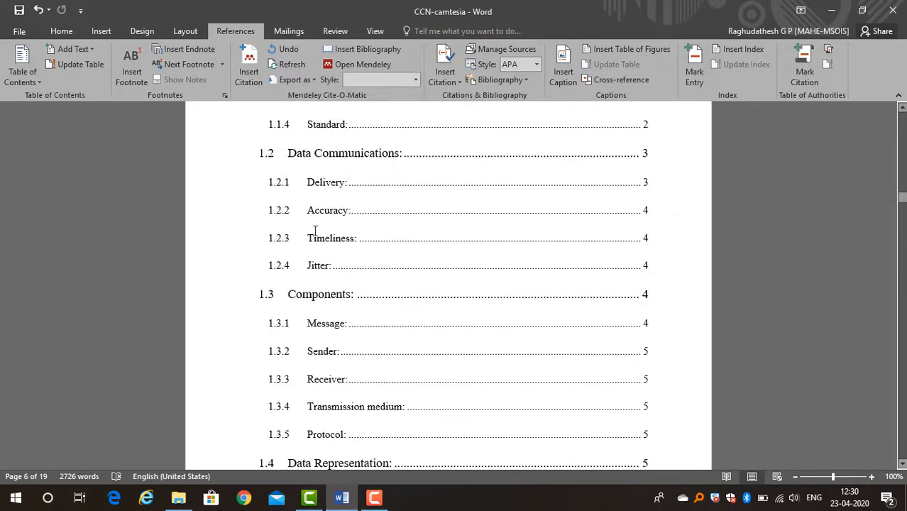
pyautogui.scroll(5, 378, 220)
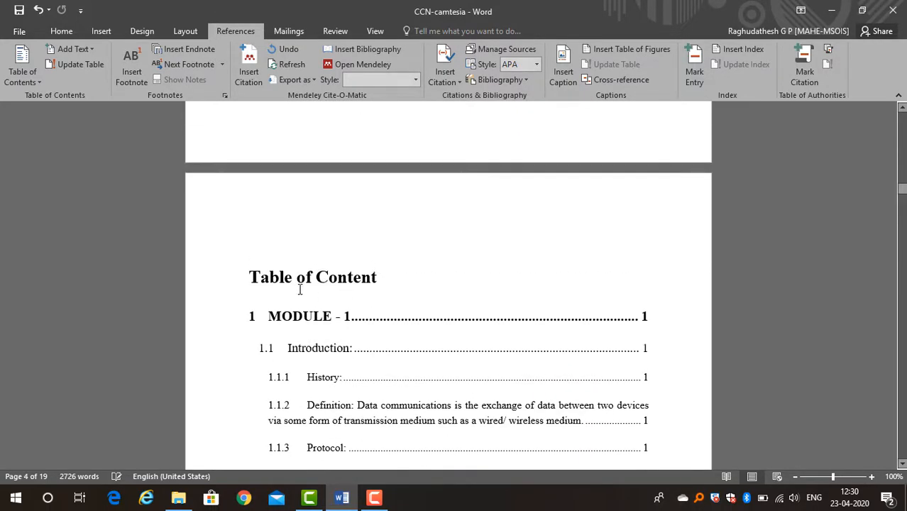
# Reopen the custom settings of the inserted table of contents and set the TOC 1 style's paragraph spacing after to 0 pt.
pyautogui.doubleClick(316, 315)
pyautogui.scroll(-3, 363, 277)
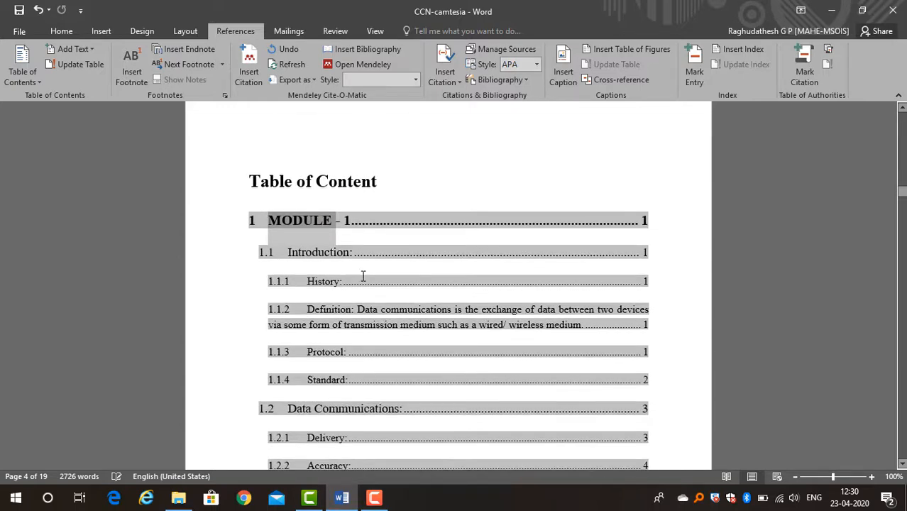
pyautogui.click(28, 76)
pyautogui.click(90, 382)
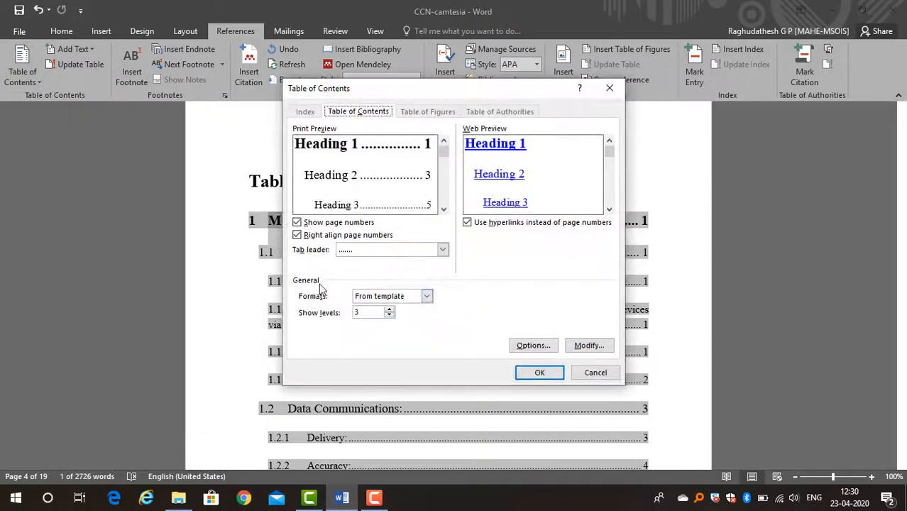
pyautogui.click(580, 347)
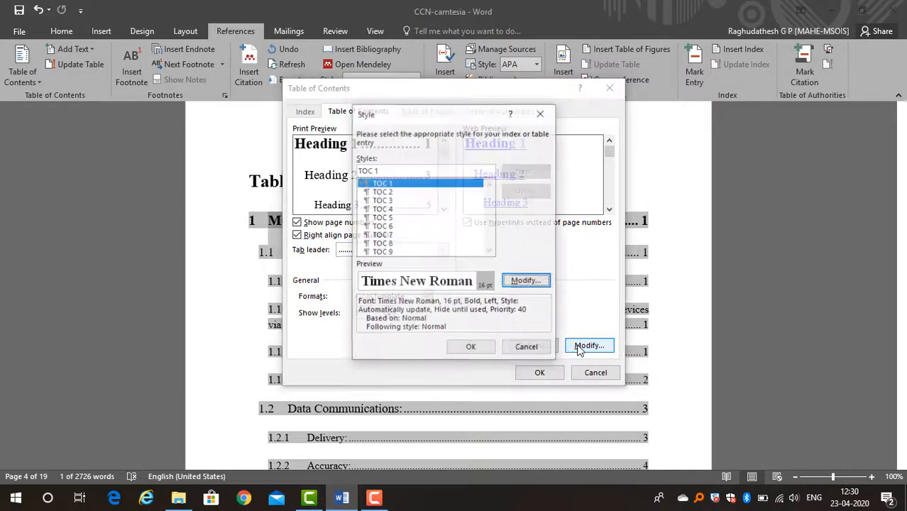
pyautogui.click(525, 281)
pyautogui.click(307, 398)
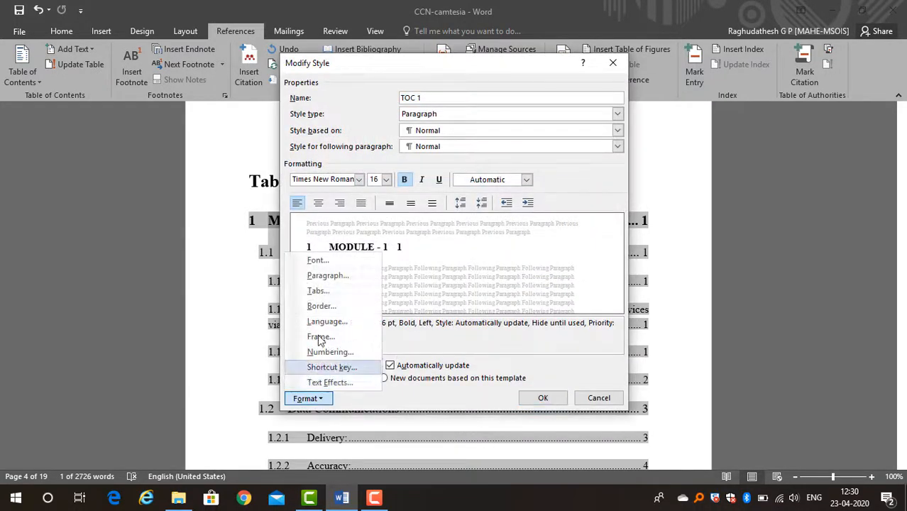
pyautogui.click(328, 277)
pyautogui.click(417, 271)
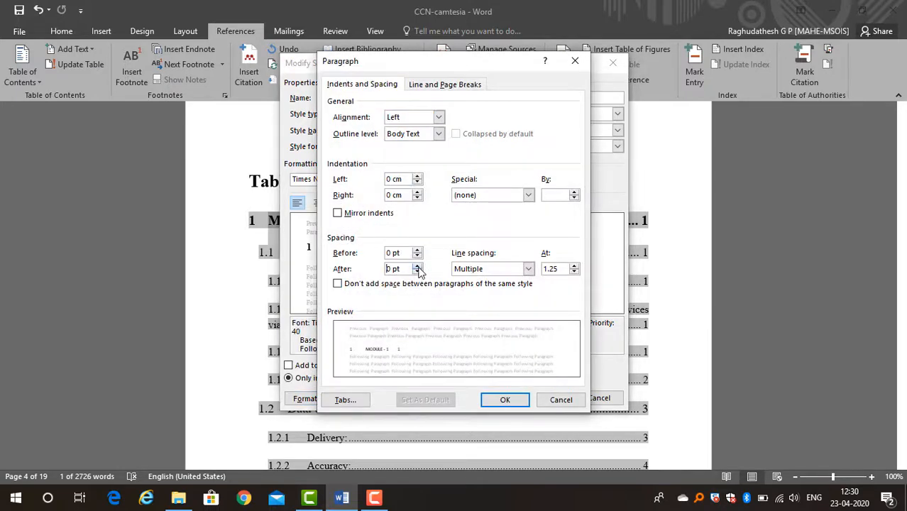
pyautogui.click(504, 401)
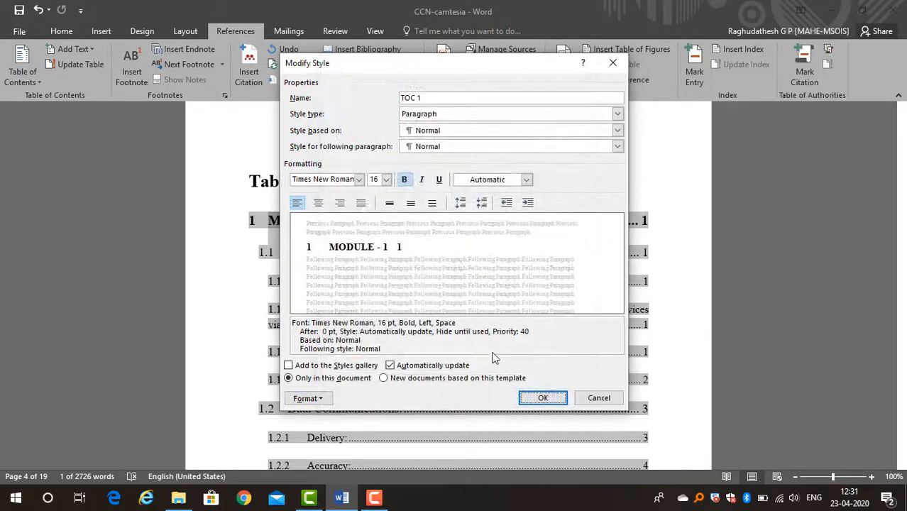
pyautogui.click(544, 398)
# Set the TOC 2 style's paragraph spacing after to 0 pt.
pyautogui.click(384, 192)
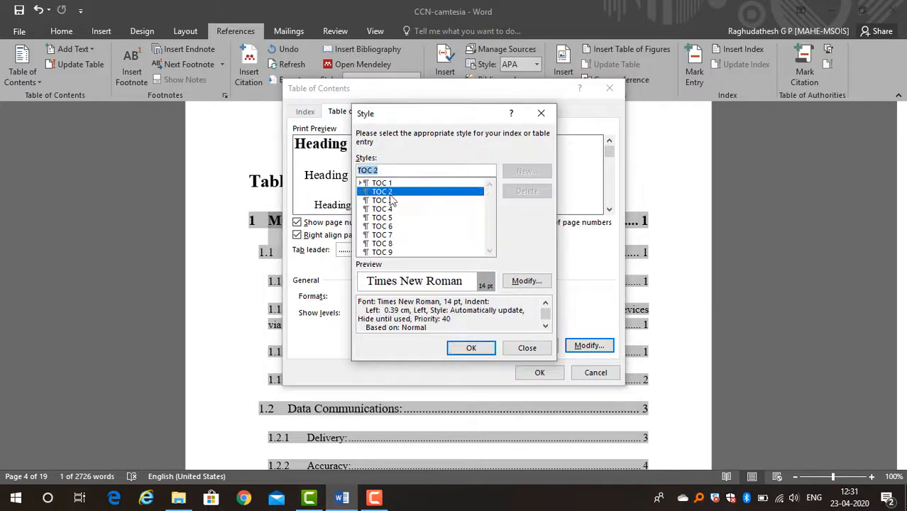
pyautogui.click(511, 284)
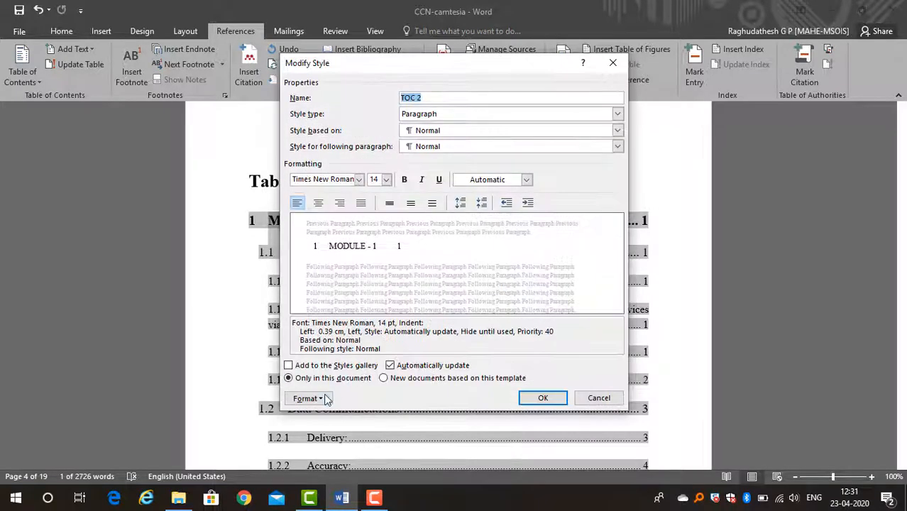
pyautogui.click(316, 399)
pyautogui.click(319, 277)
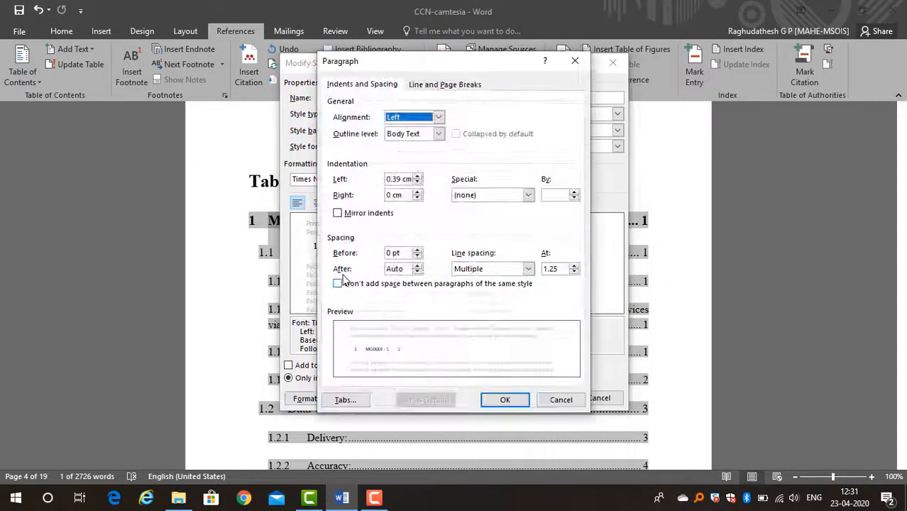
pyautogui.click(418, 272)
pyautogui.click(500, 398)
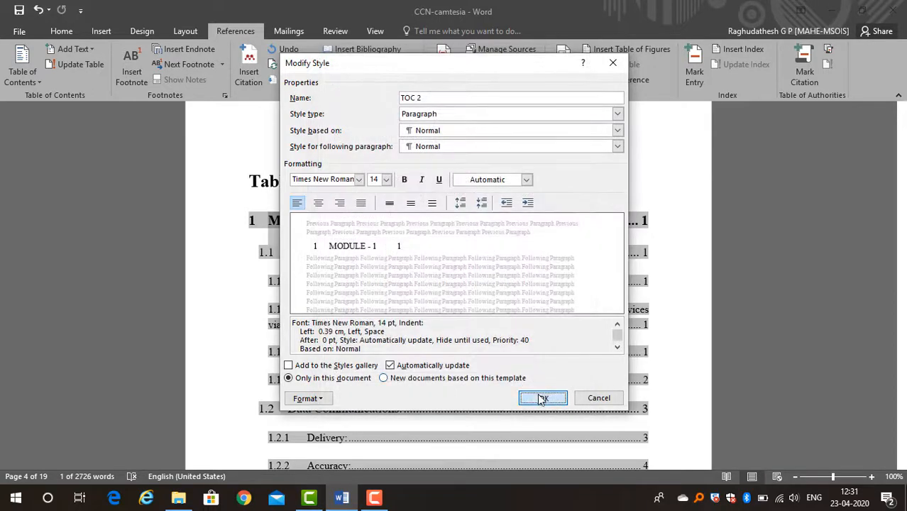
pyautogui.click(541, 399)
# Set the TOC 3 style's paragraph spacing after to 0 pt.
pyautogui.click(389, 201)
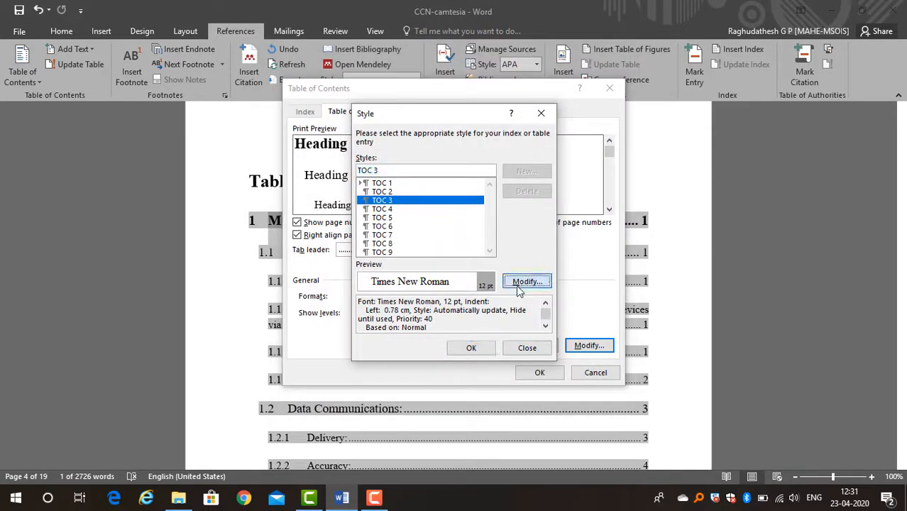
pyautogui.click(518, 284)
pyautogui.click(308, 398)
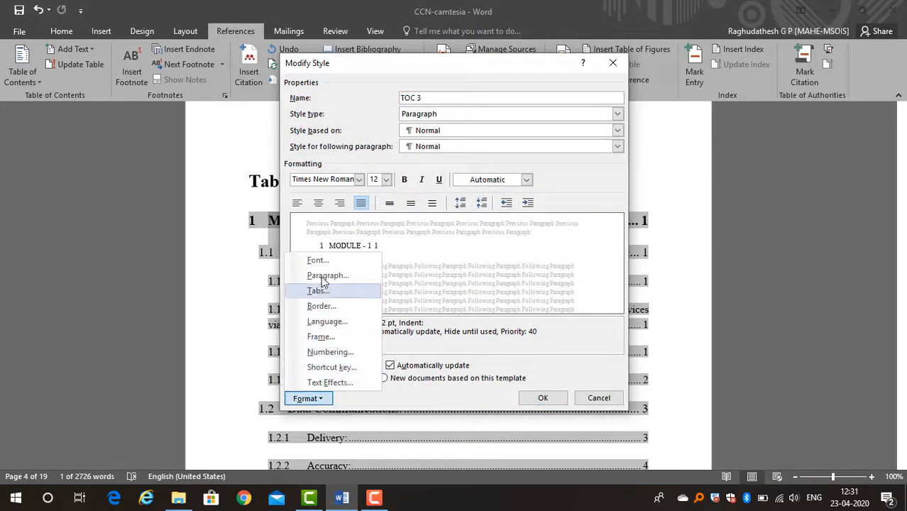
pyautogui.click(330, 274)
pyautogui.click(418, 271)
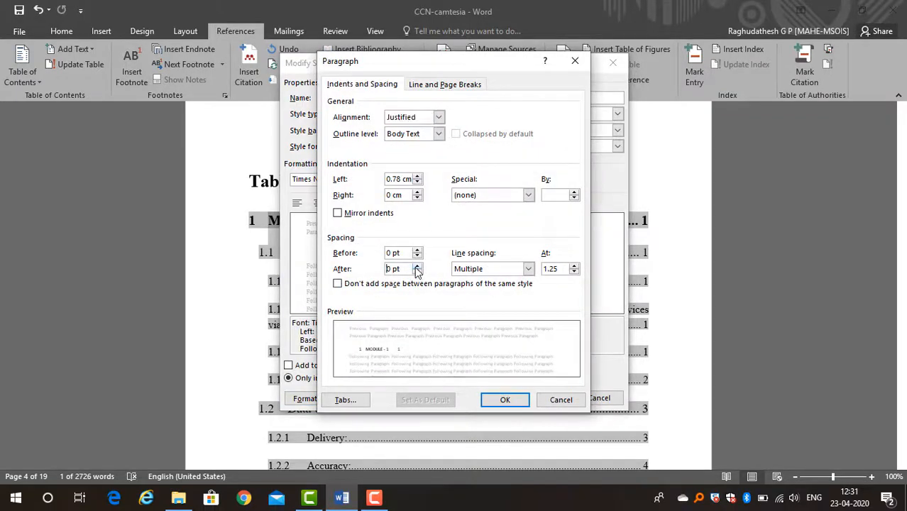
pyautogui.click(497, 401)
pyautogui.click(537, 399)
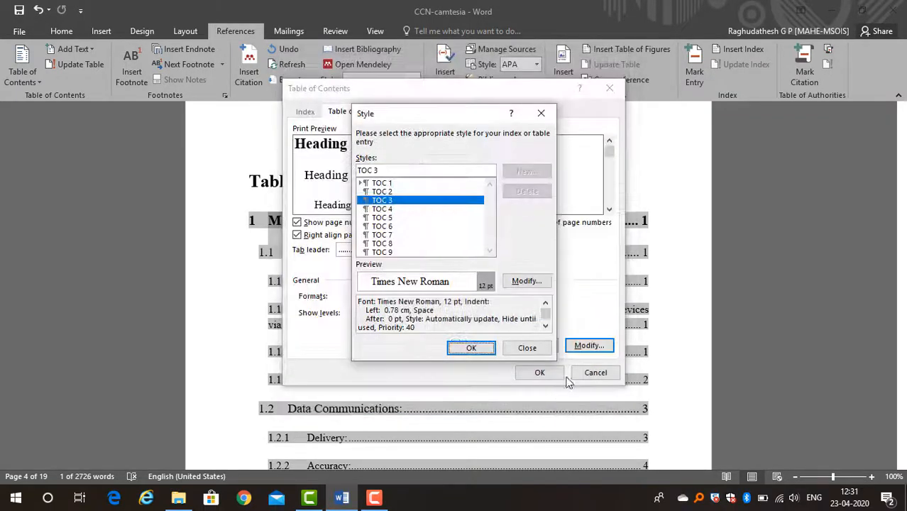
# Set the TOC 4 style's paragraph spacing after to 0 pt.
pyautogui.click(382, 211)
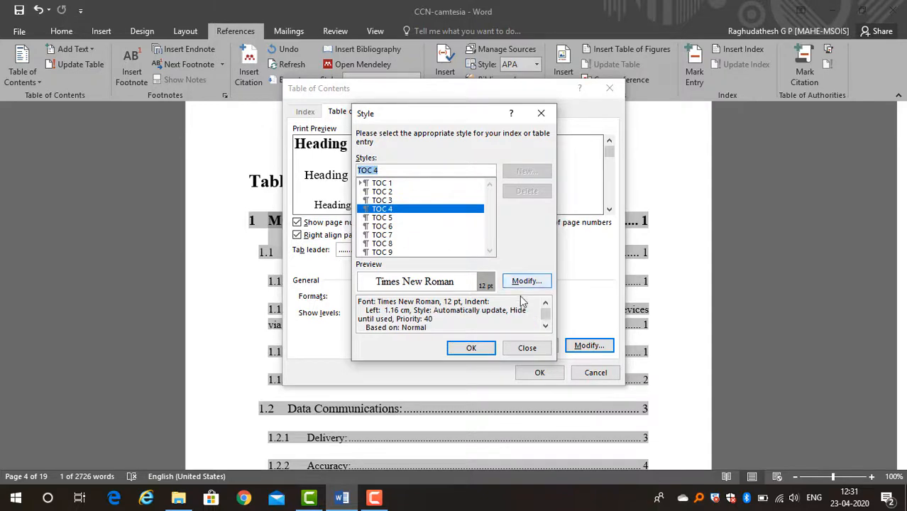
pyautogui.click(526, 281)
pyautogui.click(310, 399)
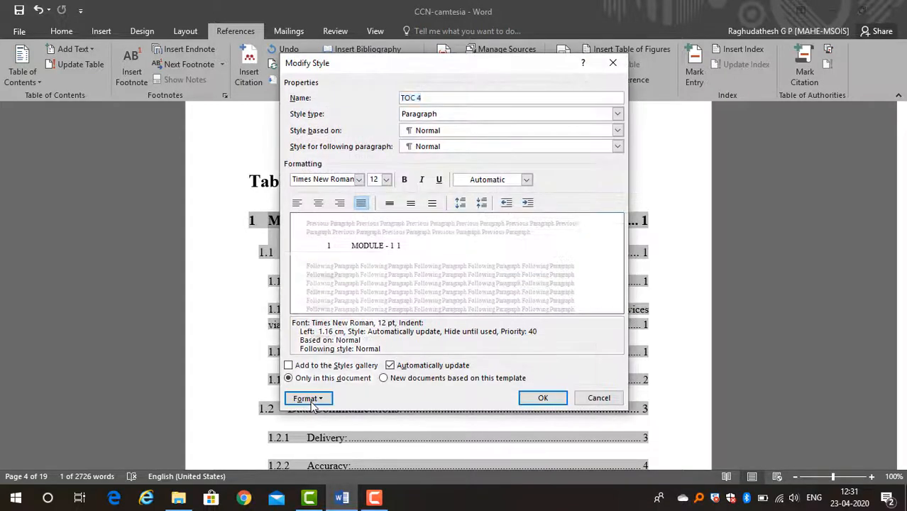
pyautogui.click(316, 274)
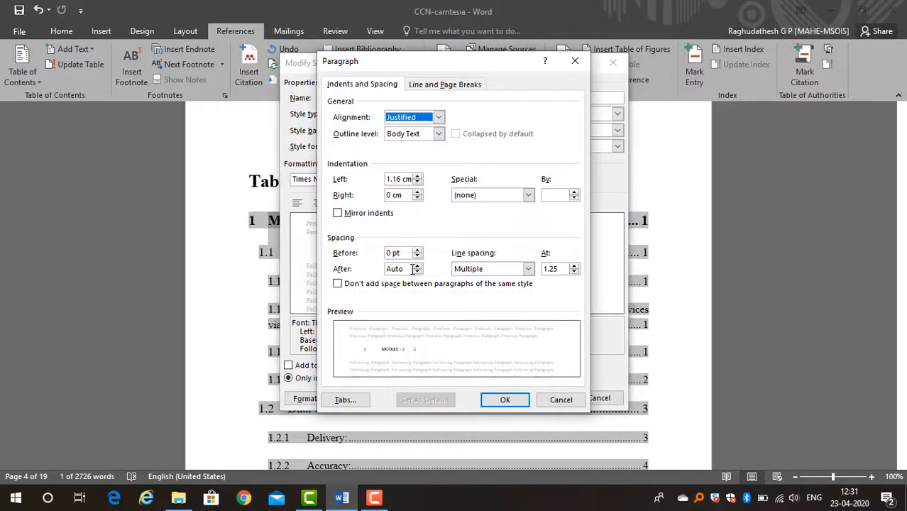
pyautogui.click(418, 272)
pyautogui.click(505, 400)
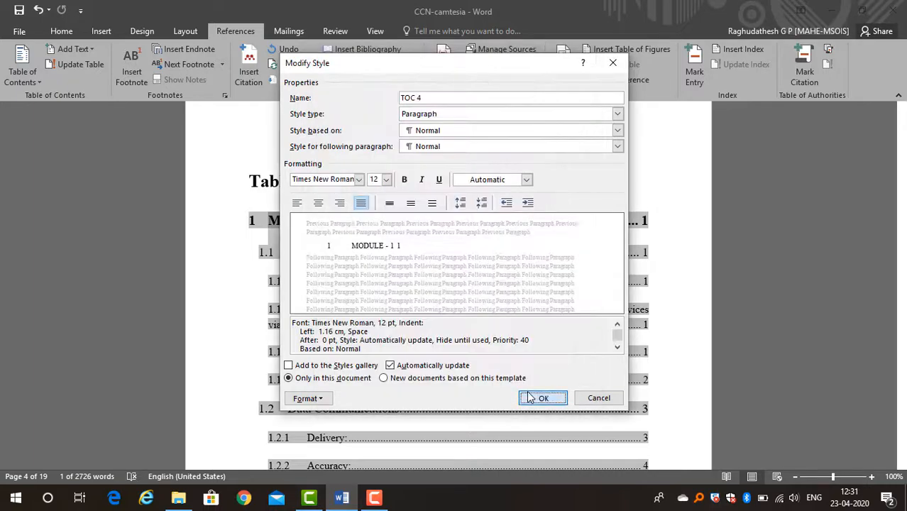
pyautogui.click(529, 398)
# Apply the modified TOC styles and replace the existing table of contents.
pyautogui.click(465, 347)
pyautogui.click(527, 376)
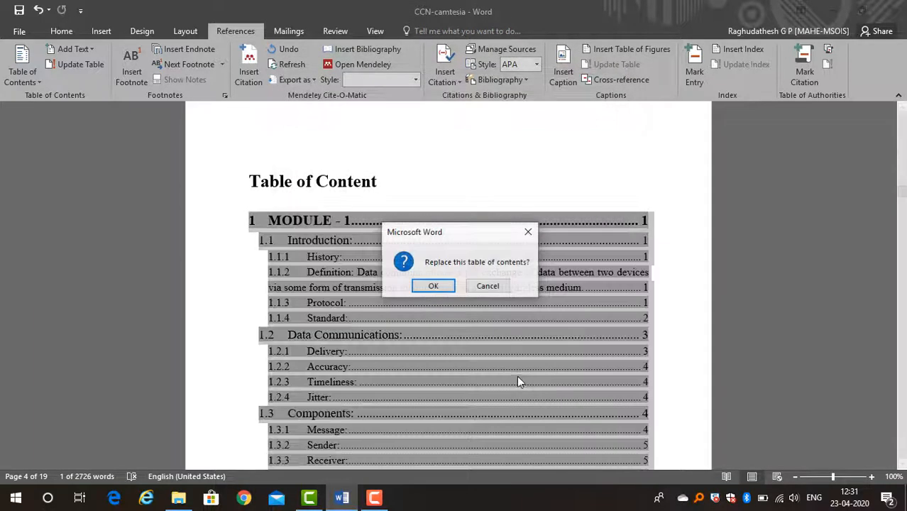
pyautogui.click(433, 286)
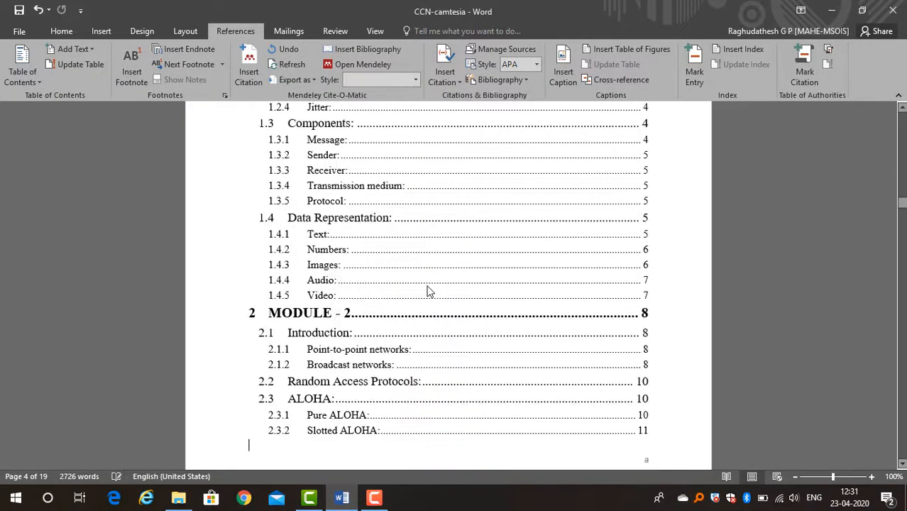
# Review the spacing of the replaced table of contents and look through the body pages that follow it.
pyautogui.scroll(3, 419, 341)
pyautogui.scroll(2, 419, 342)
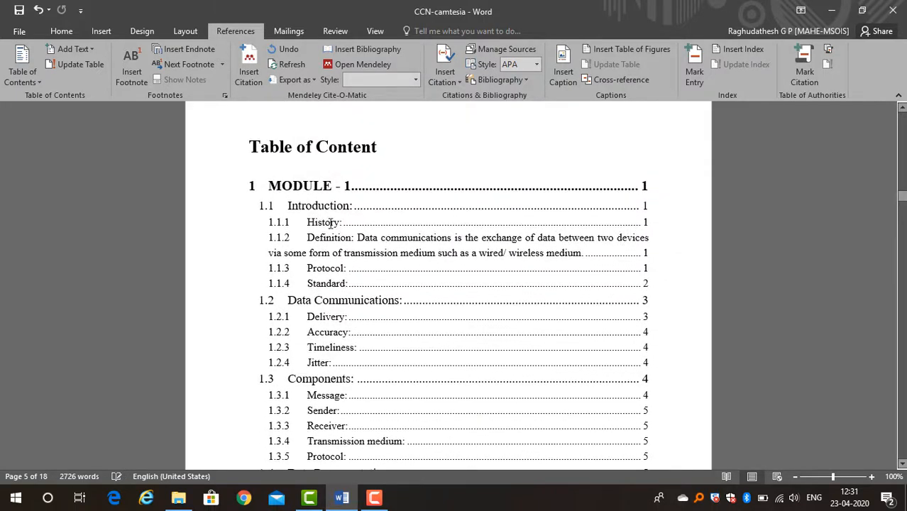
pyautogui.scroll(-18, 330, 223)
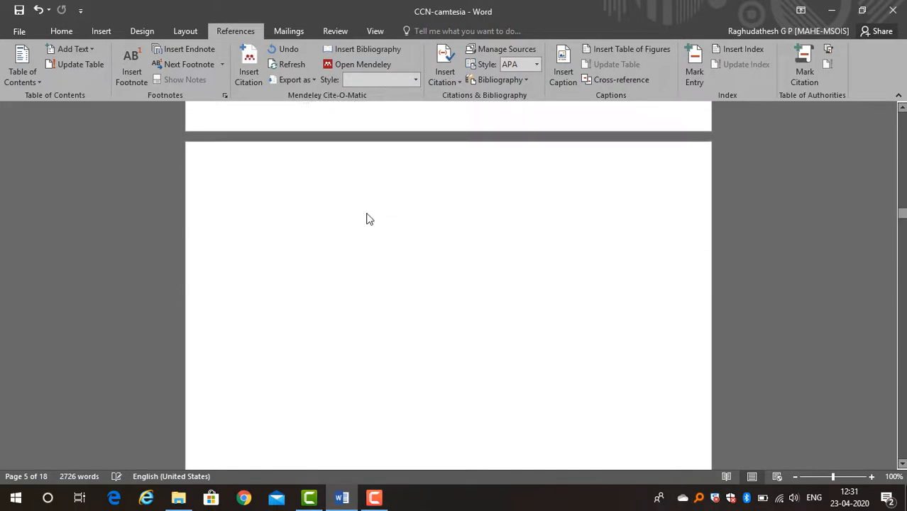
pyautogui.scroll(15, 367, 220)
pyautogui.scroll(-12, 368, 216)
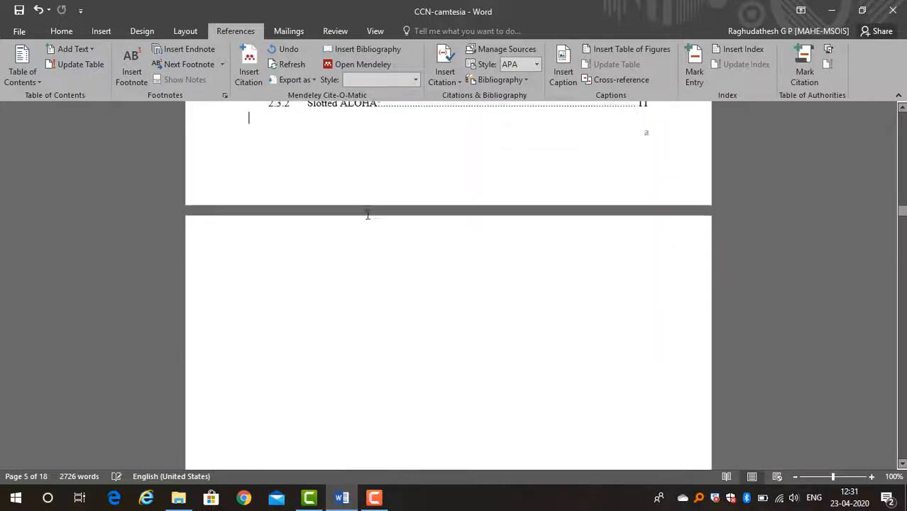
pyautogui.scroll(-20, 367, 215)
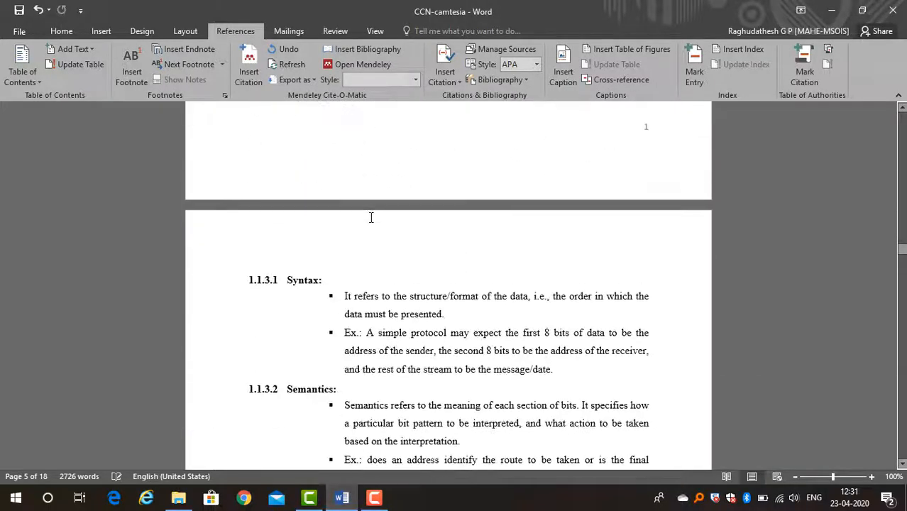
pyautogui.scroll(-20, 371, 218)
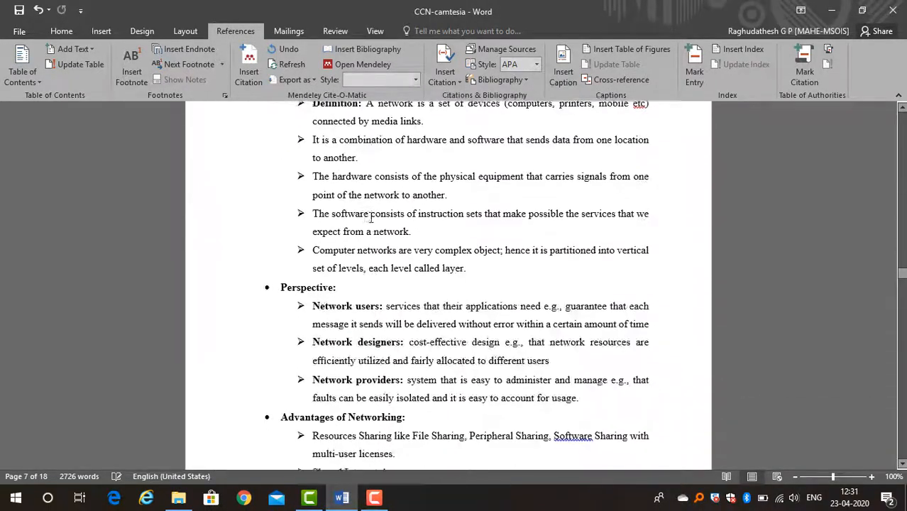